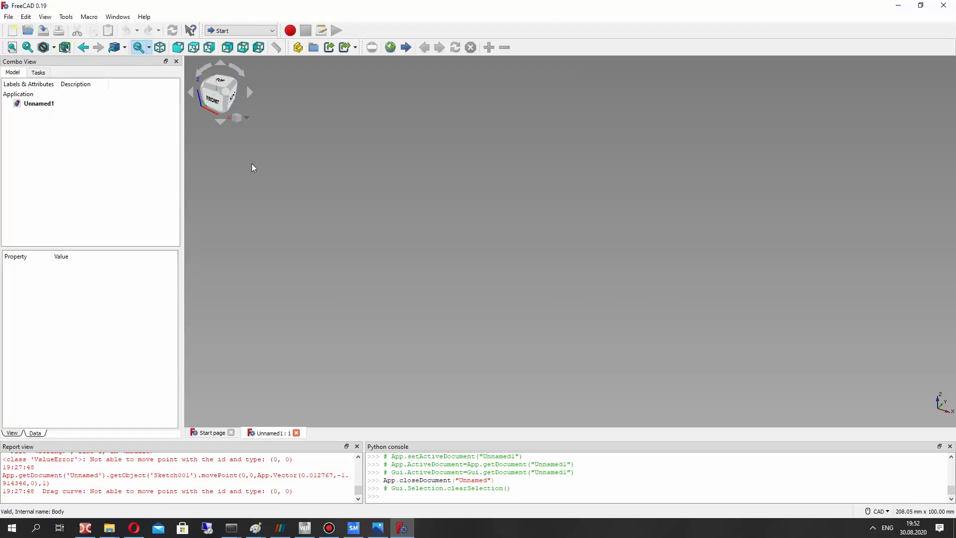
Step: Switch to the Part Design workbench, create a body, and start a sketch on the XZ plane
click(243, 30)
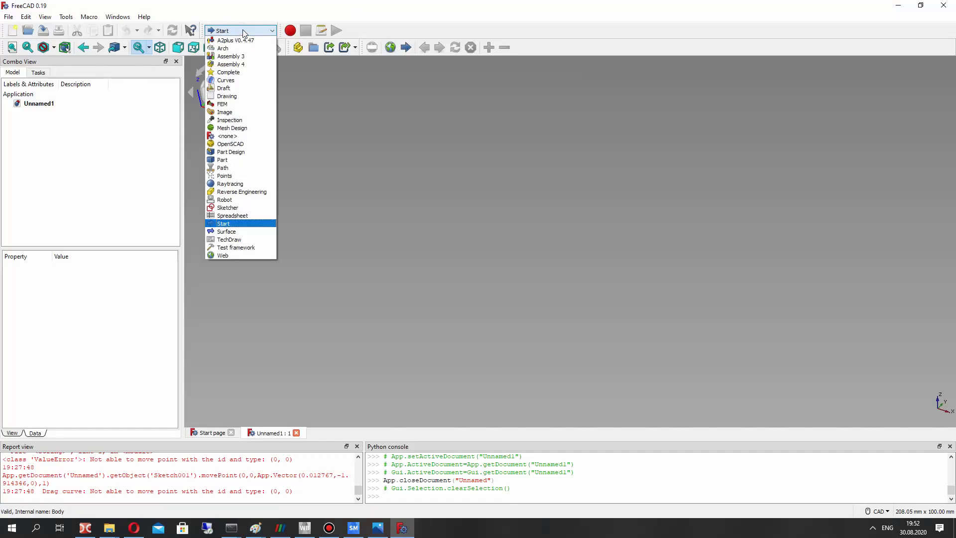
click(230, 152)
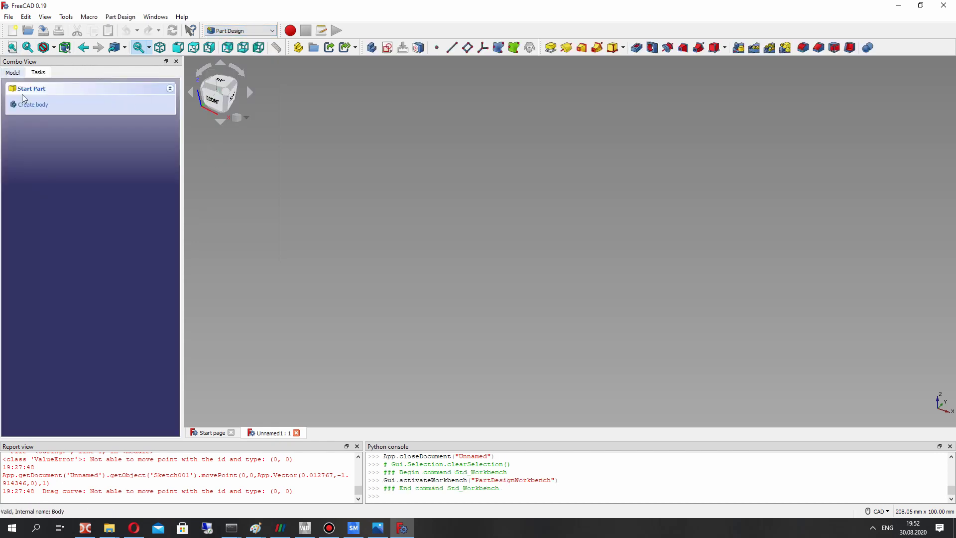
click(14, 73)
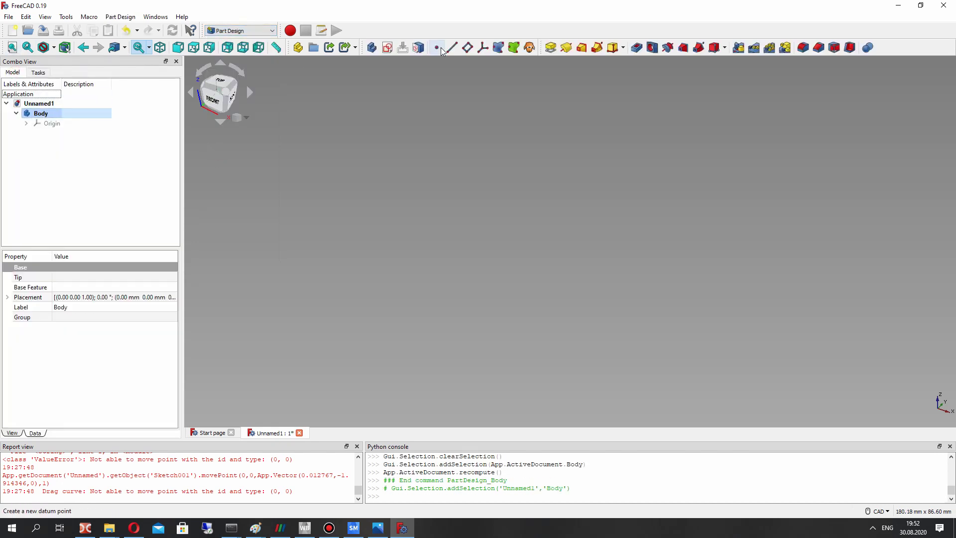
click(388, 48)
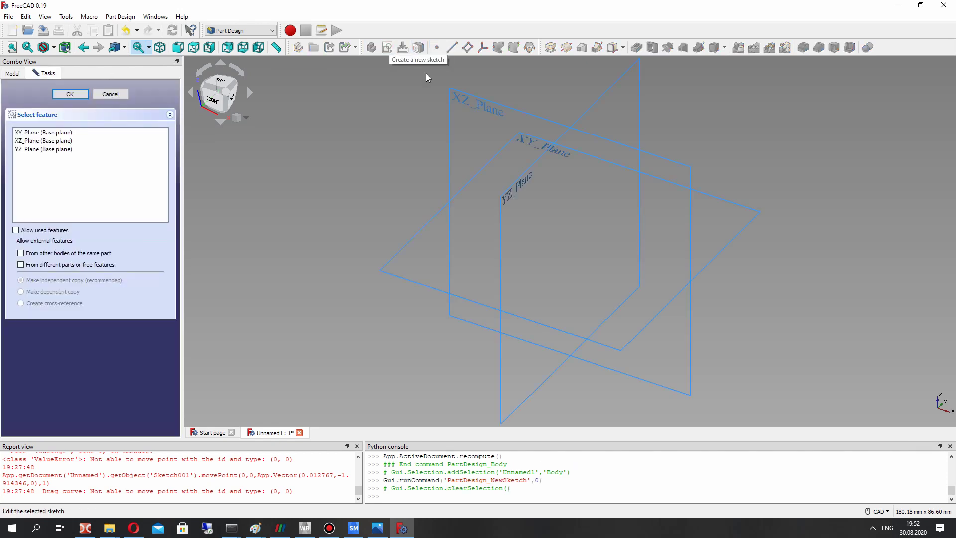
click(461, 101)
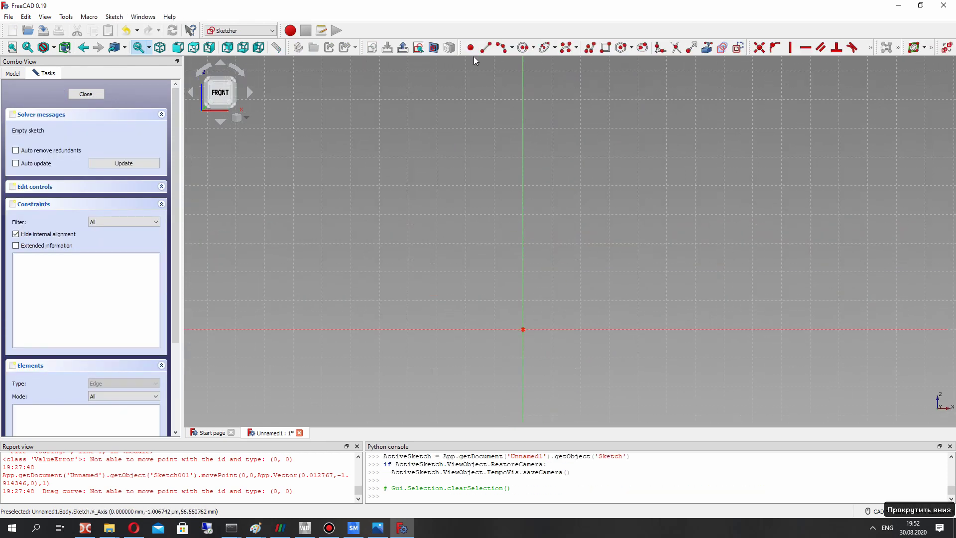
Step: Place a sketch point on the vertical axis and constrain it 500 mm above the origin
click(471, 47)
click(523, 65)
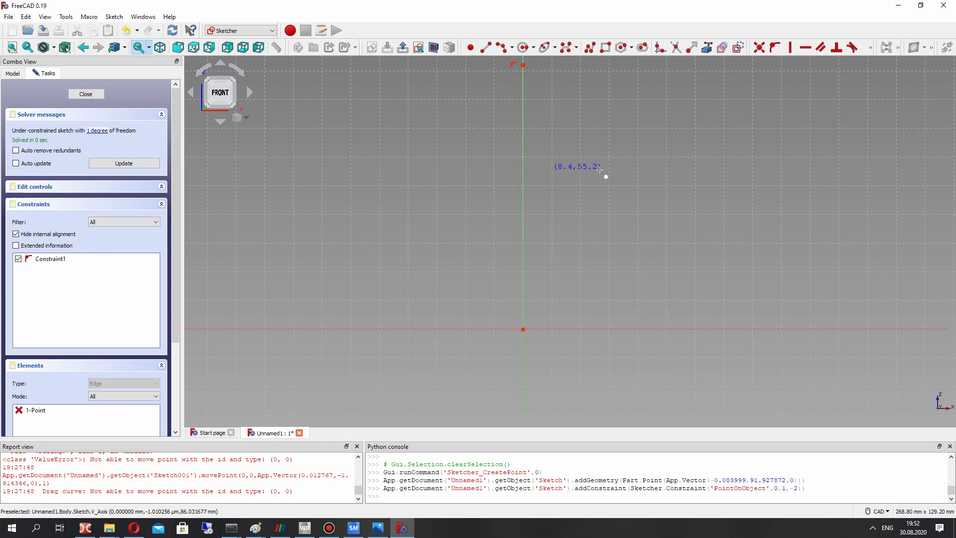
click(871, 47)
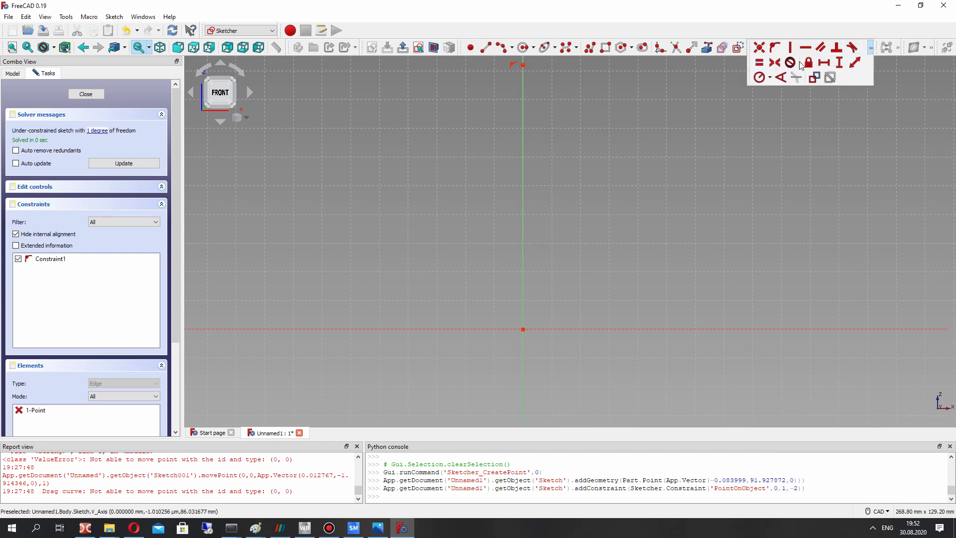
click(839, 63)
click(524, 66)
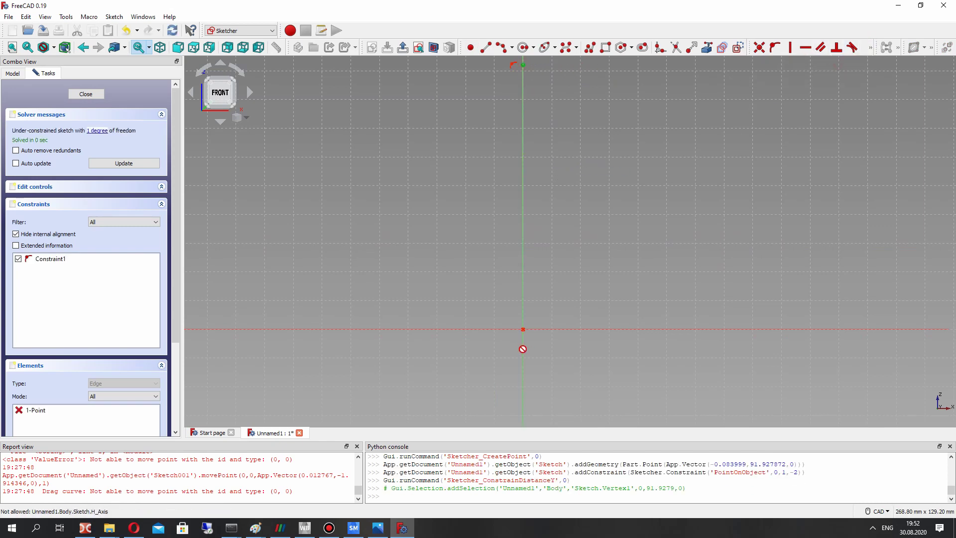
click(525, 329)
text(500)
key(Return)
Step: Move the 500 mm dimension clear of the vertical axis, to its other side
scroll(498, 174, down, 4)
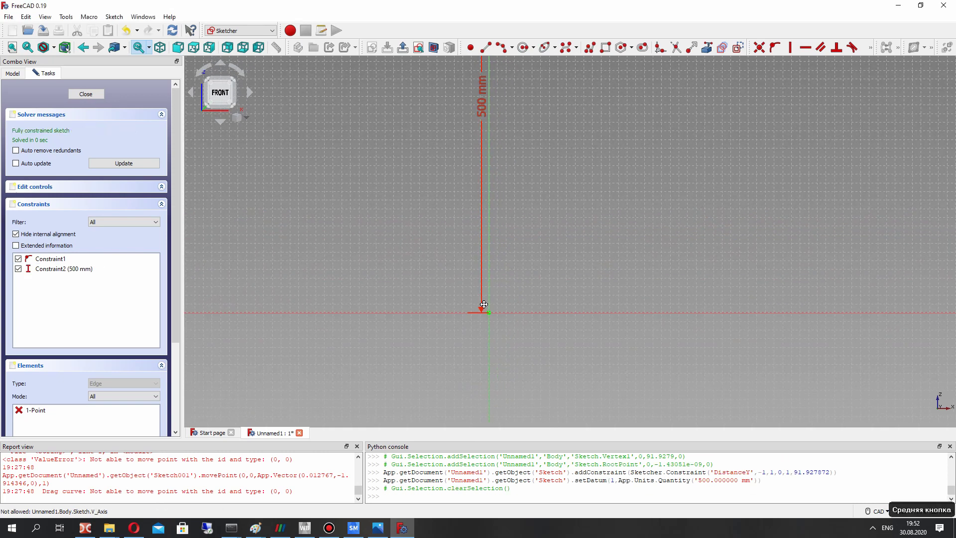
right_click(475, 133)
drag(482, 131, 587, 133)
Step: Draw a three-point B-spline from the upper point via a control point on the negative X side to the origin
scroll(556, 137, up, 4)
middle_drag(525, 117, 553, 210)
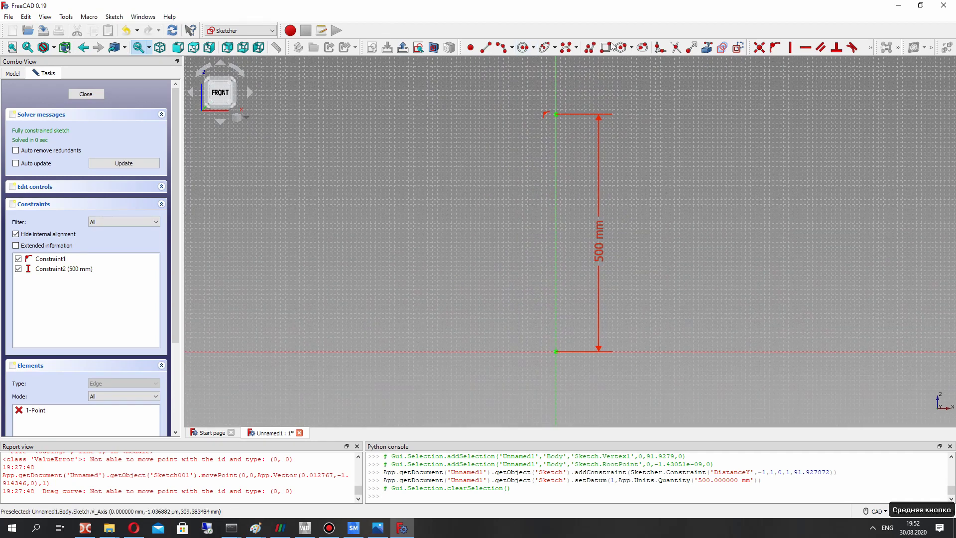
click(567, 49)
click(556, 114)
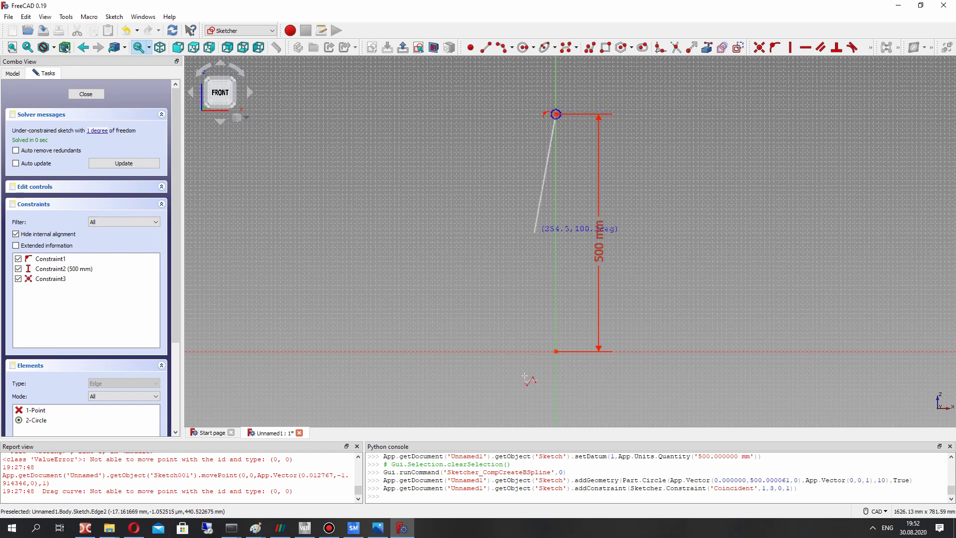
click(474, 218)
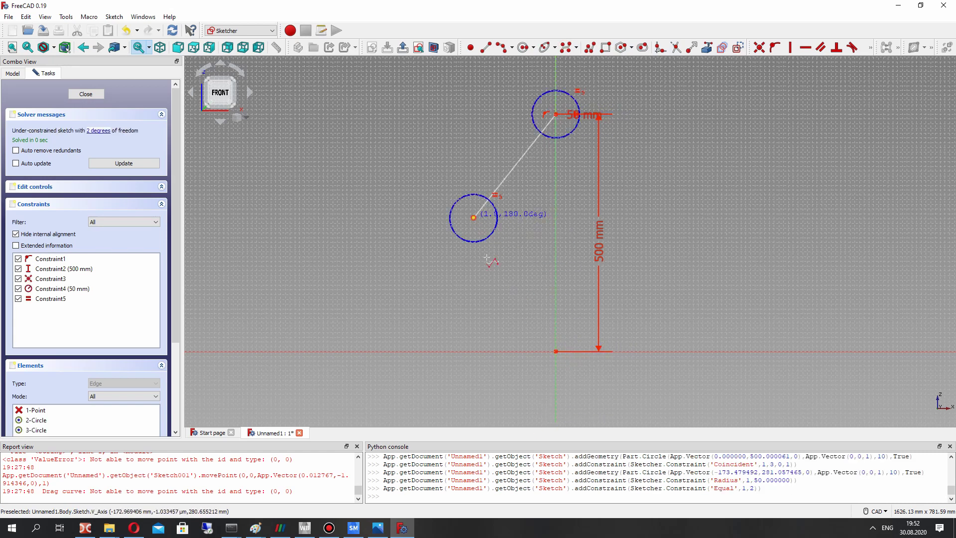
click(556, 352)
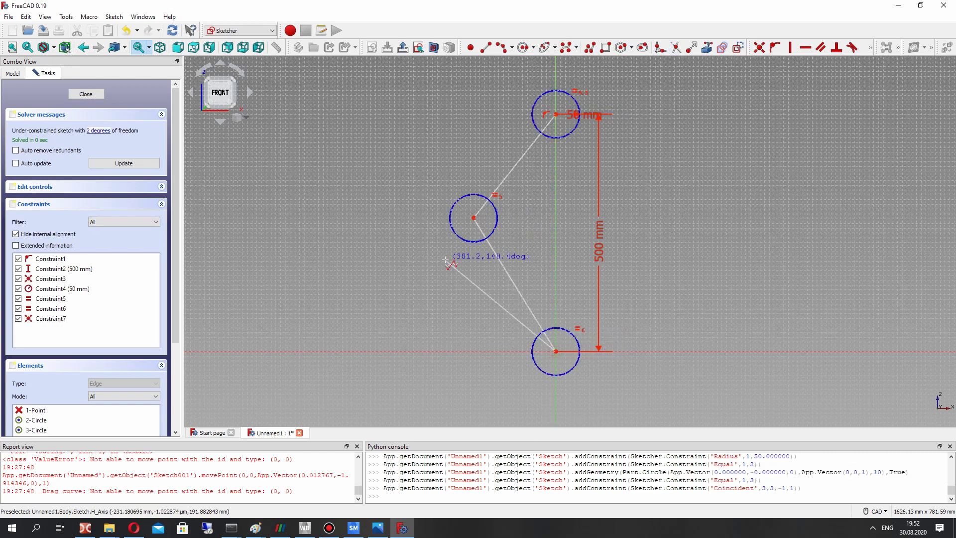
right_click(446, 260)
Step: Pull the middle control point to about 367 mm from the vertical axis and set its height above the origin to 250 mm
drag(476, 223, 383, 229)
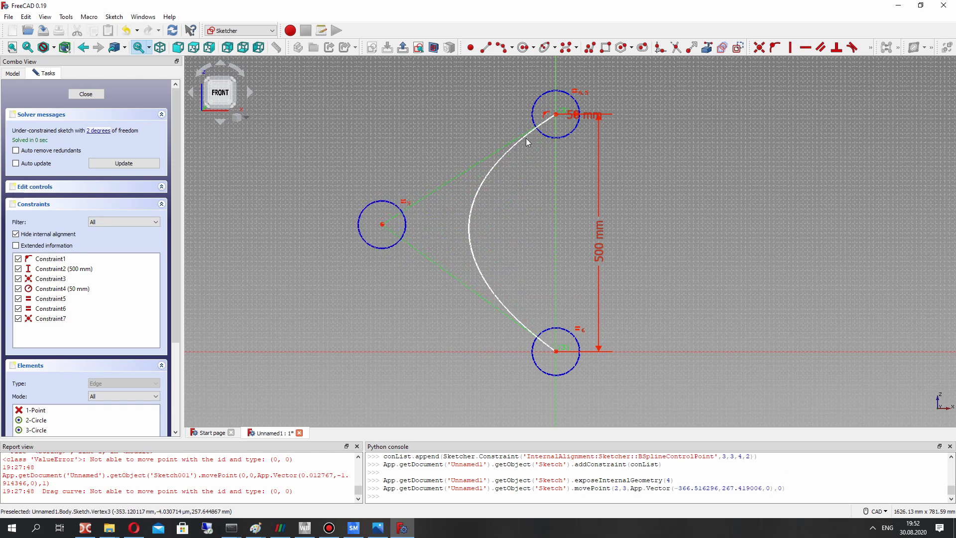
click(382, 224)
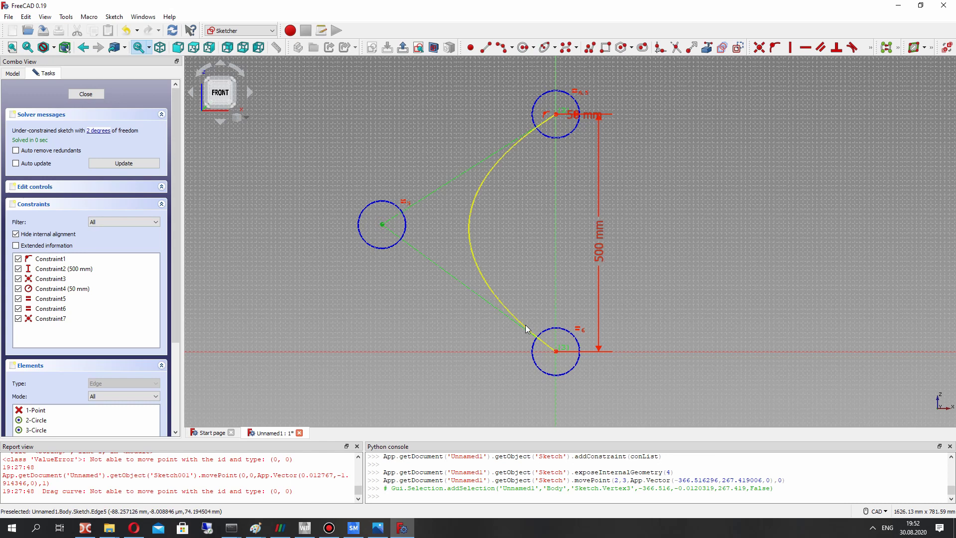
click(557, 352)
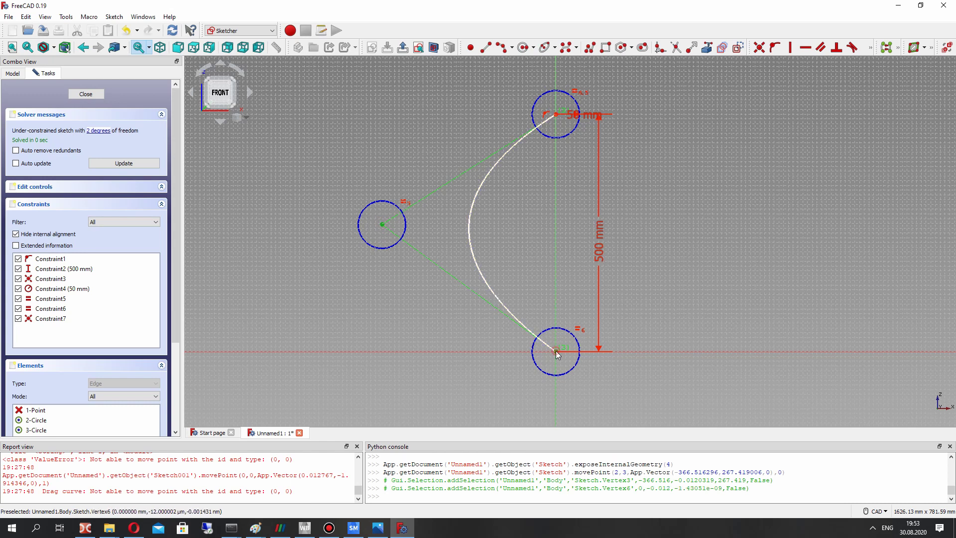
click(869, 46)
click(841, 63)
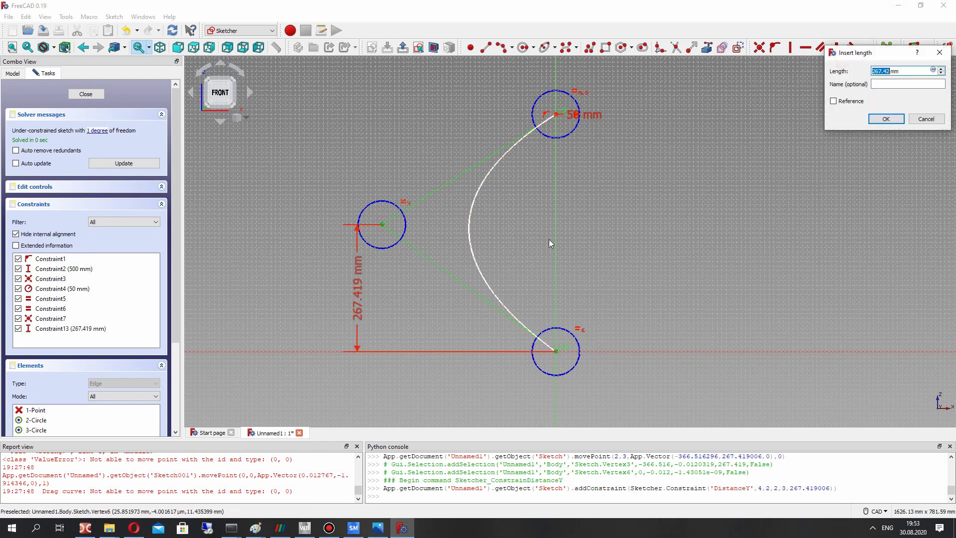
text(250)
key(Return)
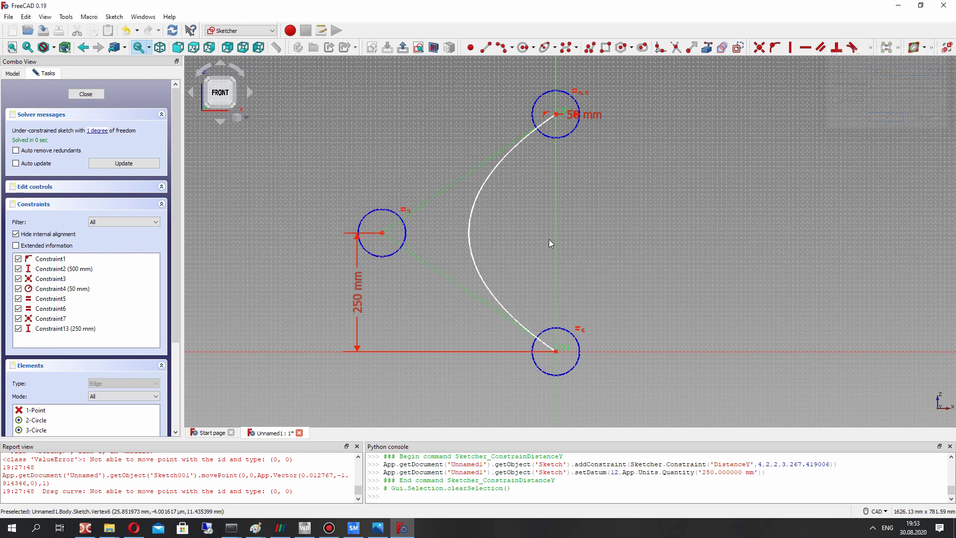
Step: Move the 250 mm dimension away from the curve, nudge the middle control point, and close the sketch
drag(355, 284, 326, 283)
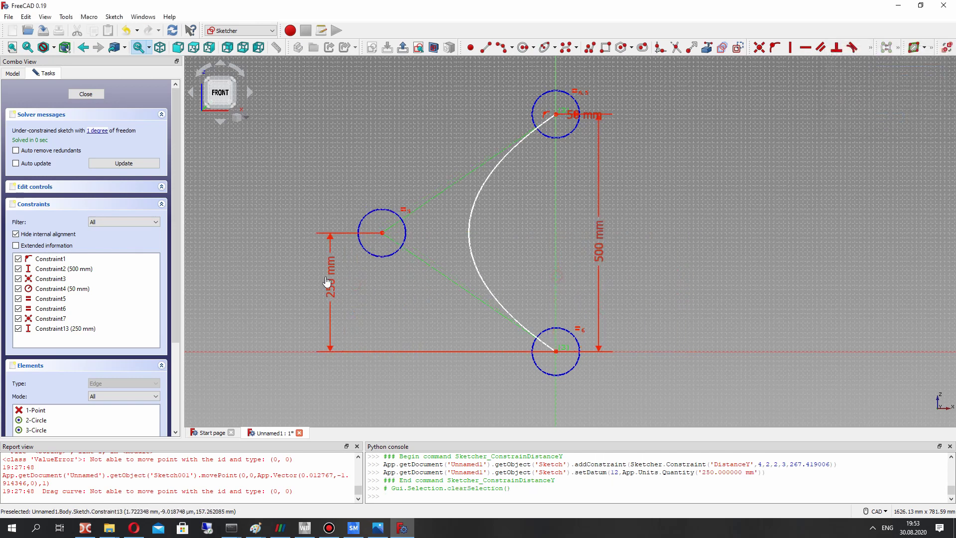
mouse_move(392, 237)
mouse_down()
mouse_move(366, 236)
mouse_move(375, 232)
mouse_up()
click(85, 94)
mouse_move(495, 219)
middle_down()
mouse_move(464, 159)
mouse_move(468, 261)
mouse_move(557, 186)
mouse_move(467, 217)
middle_up()
scroll(488, 218, up, 3)
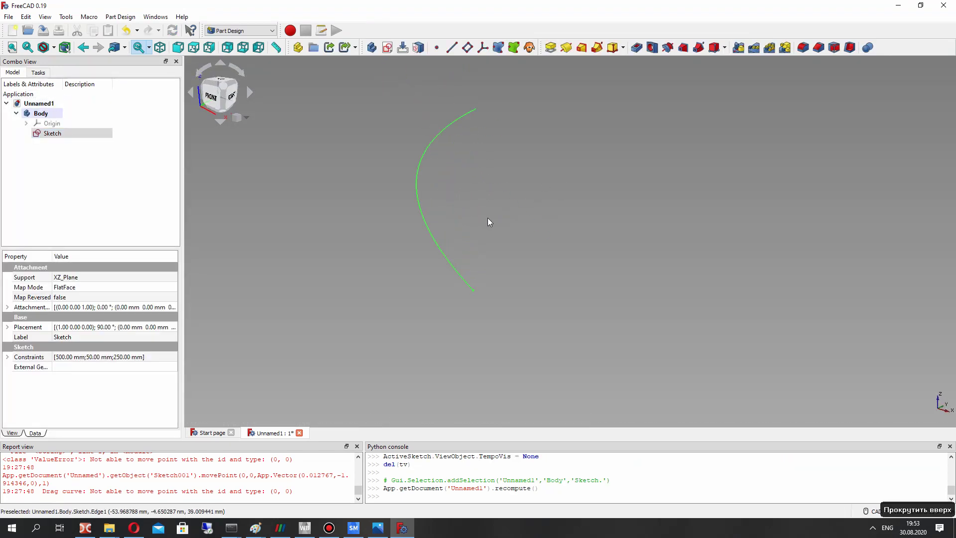
click(467, 48)
click(473, 292)
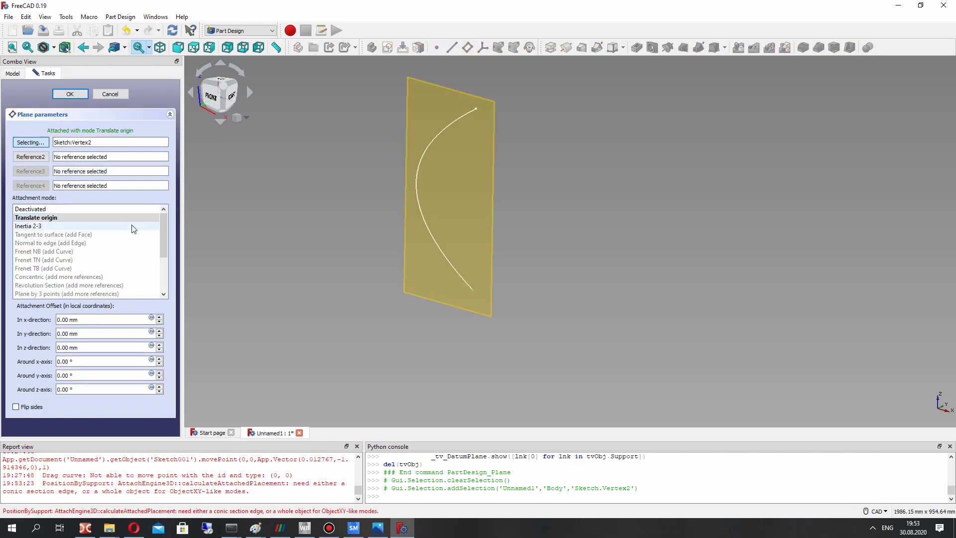
click(109, 95)
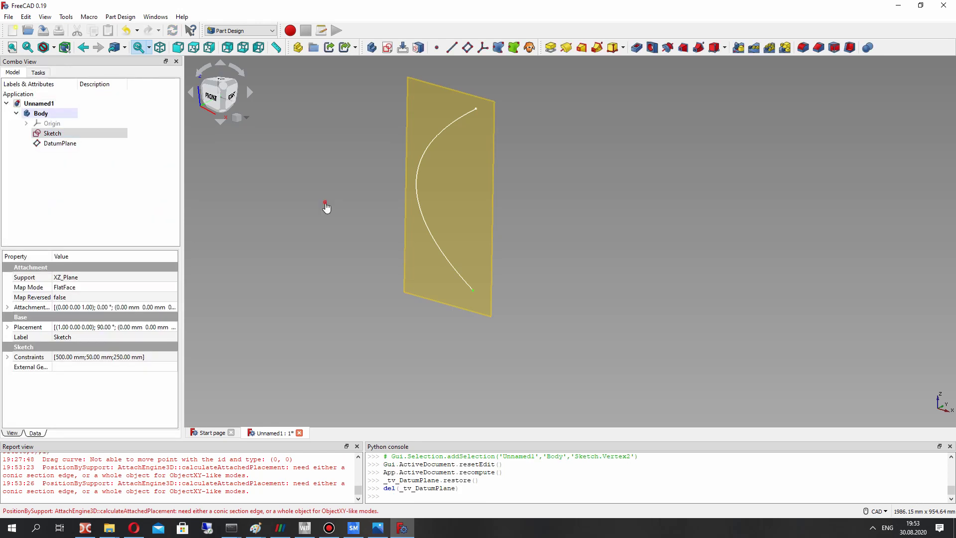
click(54, 143)
right_click(53, 147)
click(76, 251)
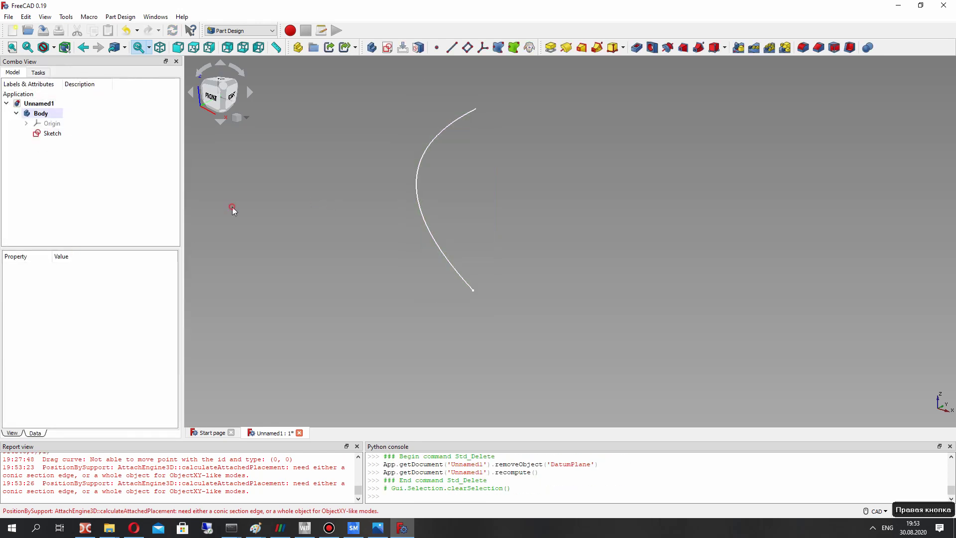
Step: Create a datum plane attached to the curve and its lower endpoint in Frenet NB mode
click(467, 47)
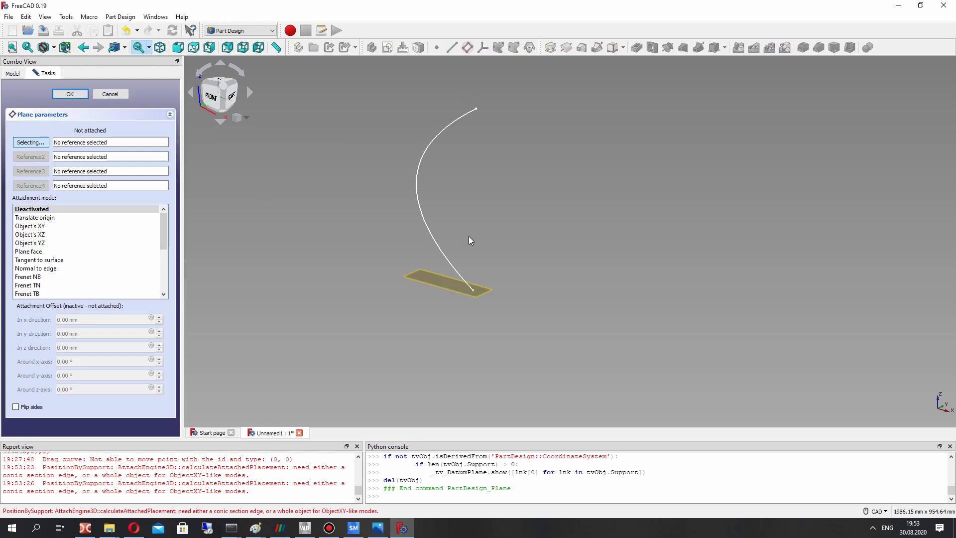
click(468, 287)
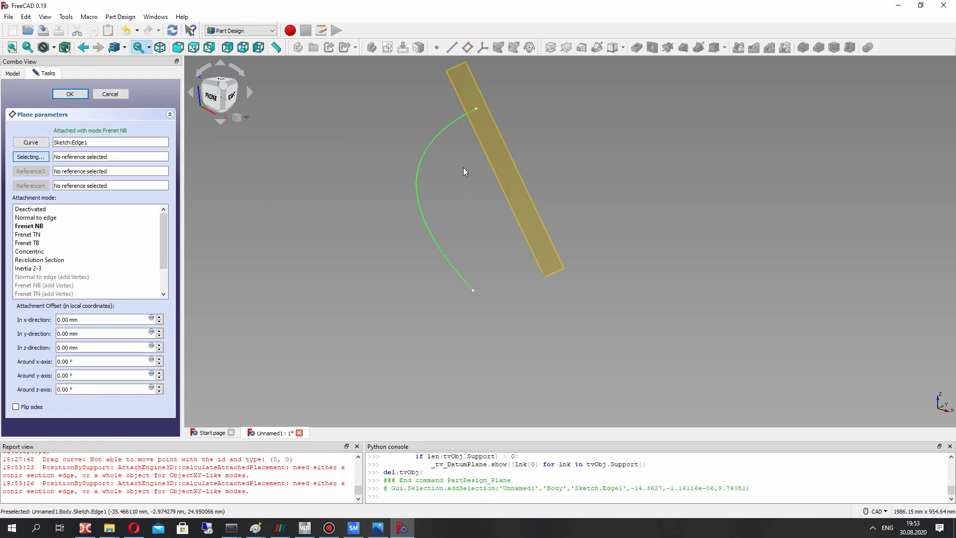
click(473, 291)
mouse_move(421, 243)
right_down()
mouse_move(534, 251)
mouse_move(412, 241)
right_up()
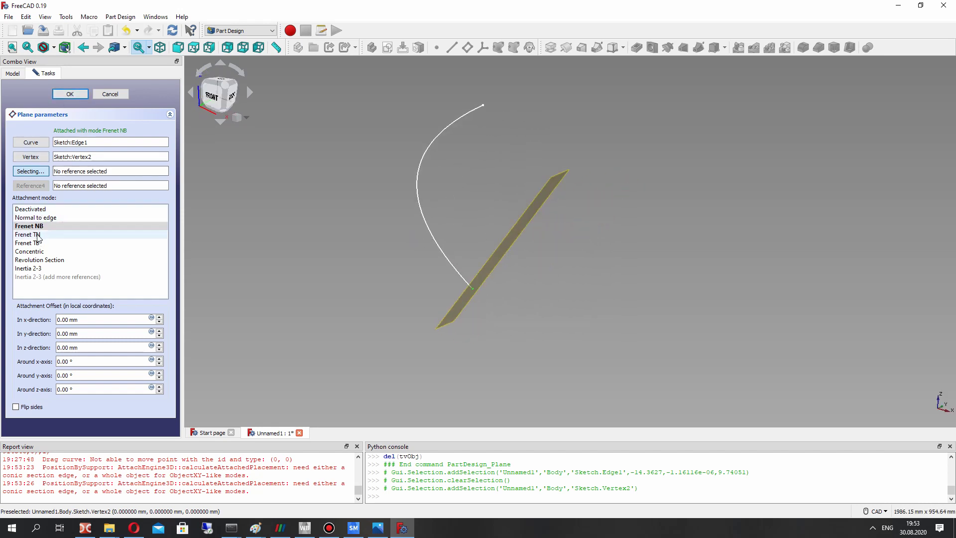
click(65, 96)
Step: Start a new sketch on the datum plane at the curve's lower end
right_drag(423, 180, 481, 224)
click(494, 214)
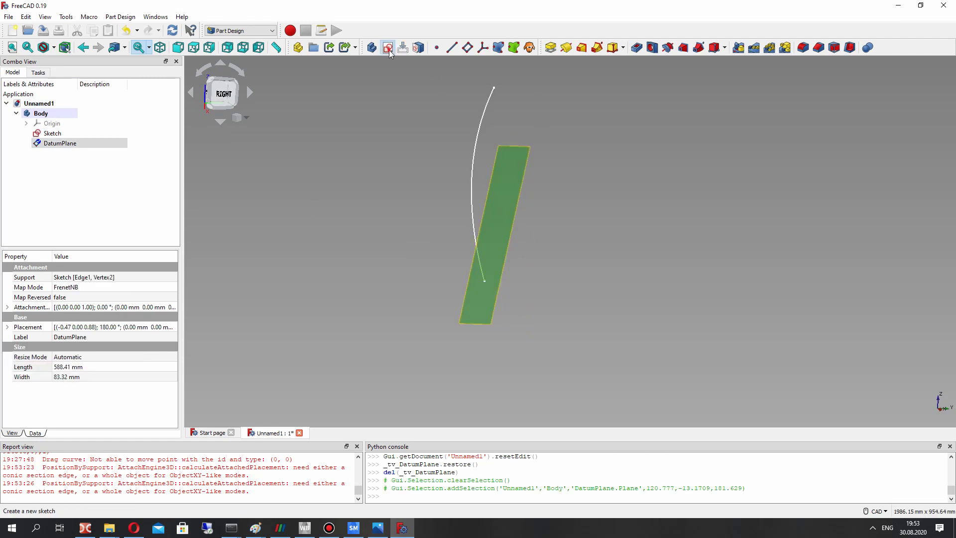
click(389, 51)
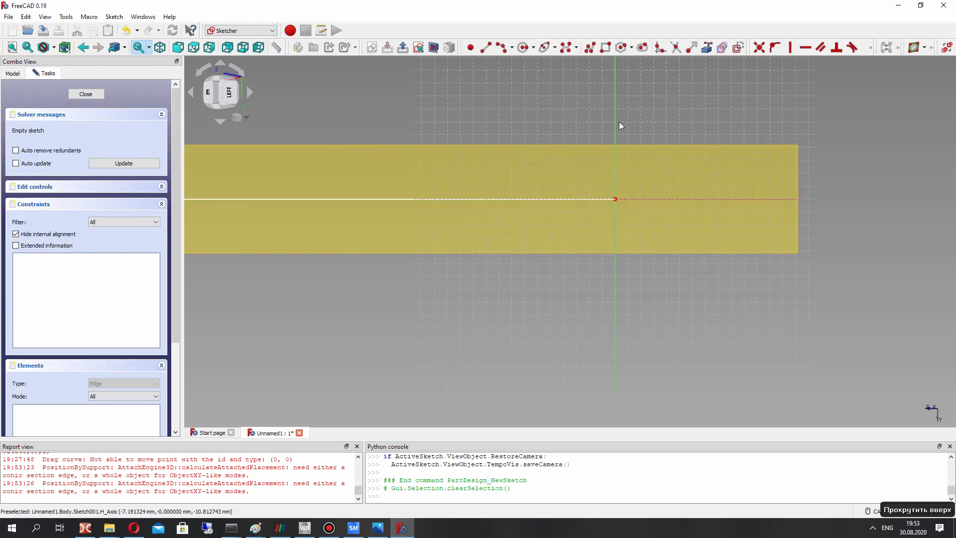
Step: Draw a vertical construction line about 63 mm long on the vertical axis across the origin, and pull its lower end toward the origin
click(114, 16)
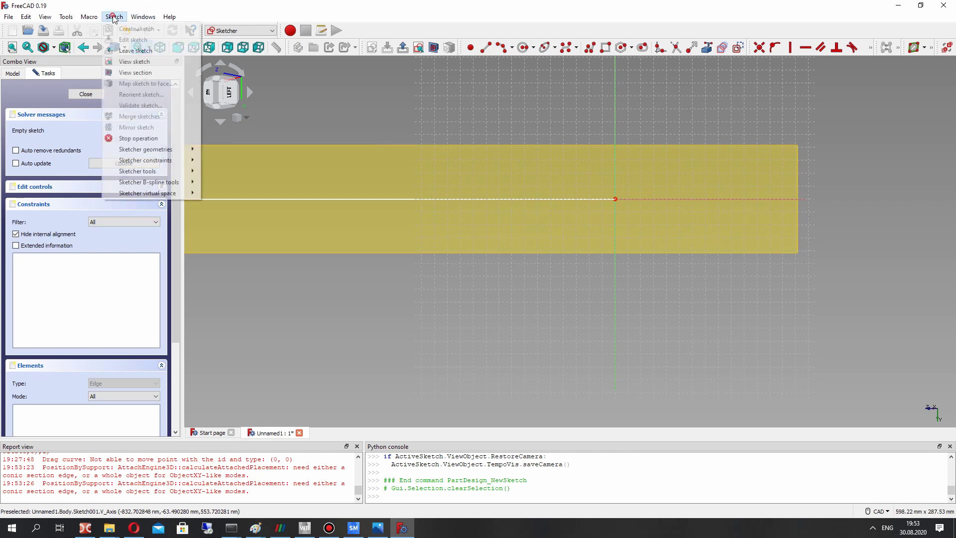
mouse_move(143, 161)
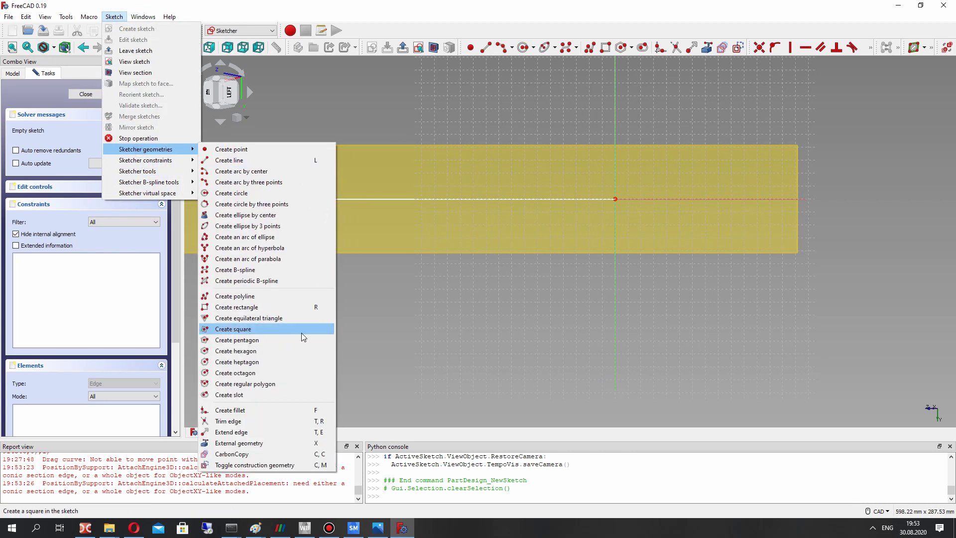
click(272, 466)
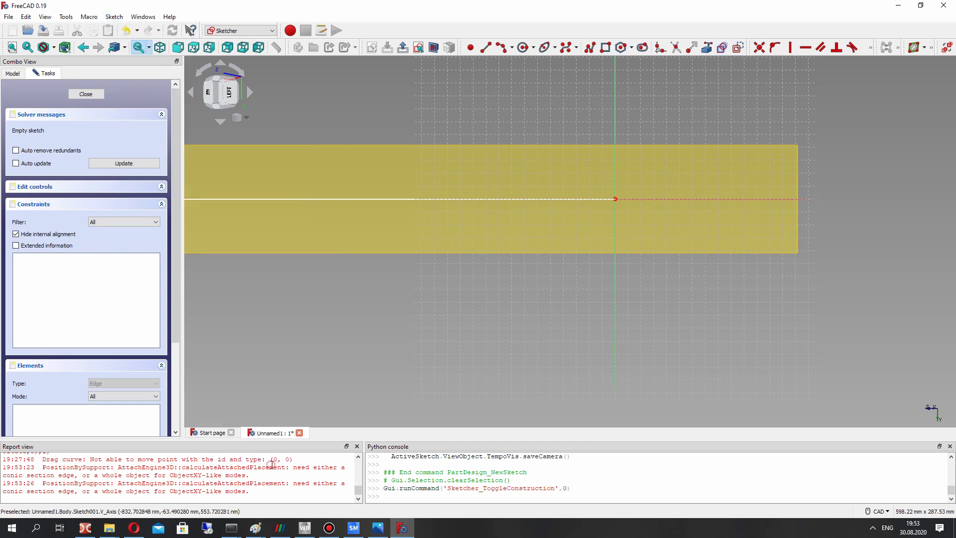
click(487, 48)
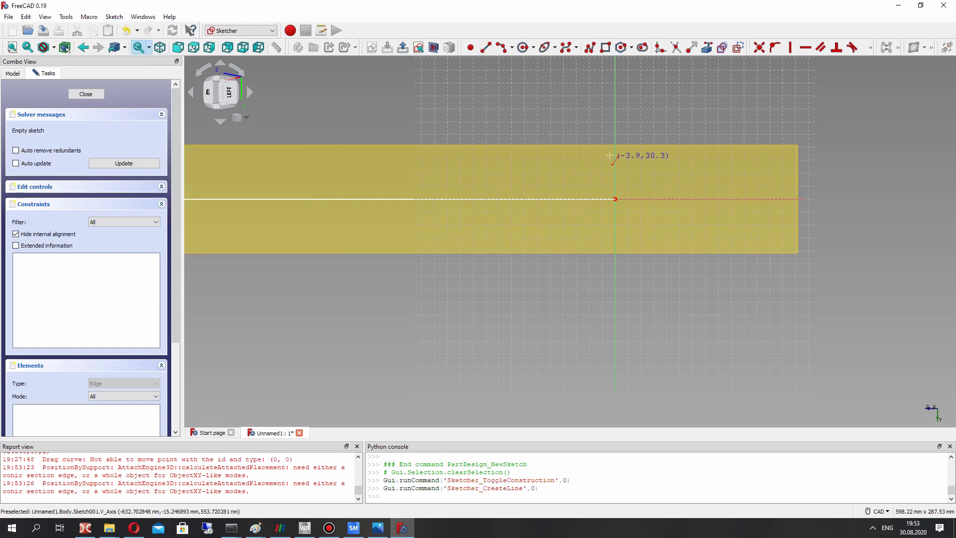
click(615, 161)
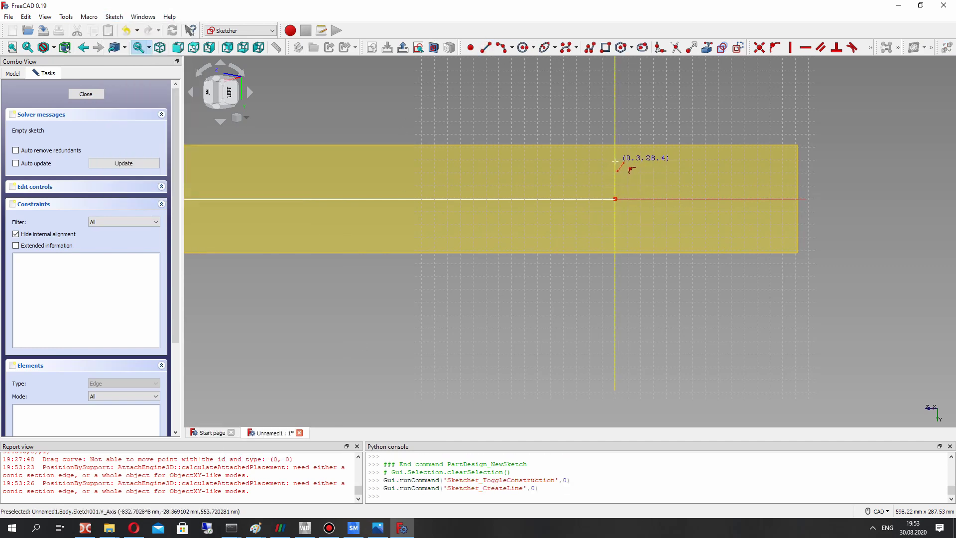
click(616, 242)
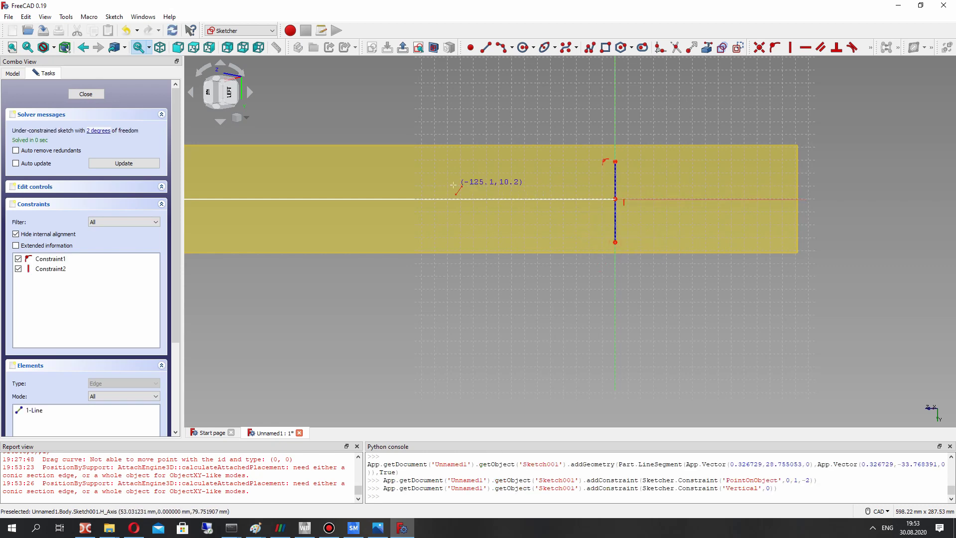
scroll(630, 196, up, 2)
drag(604, 264, 608, 228)
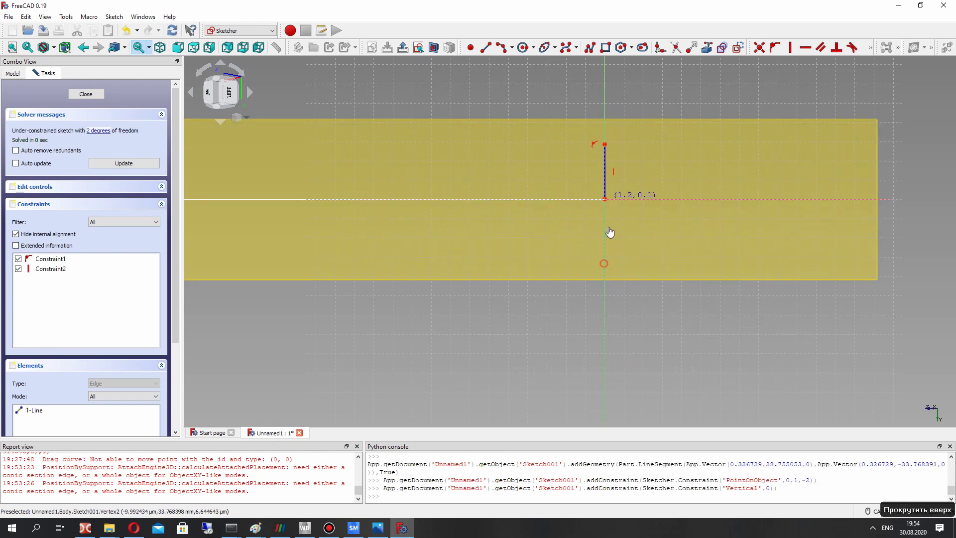
Step: Stretch both ends of the vertical construction line farther from the origin and make its endpoints symmetric about the origin
drag(609, 290, 606, 279)
mouse_move(605, 145)
mouse_down()
mouse_move(605, 99)
mouse_move(606, 131)
mouse_up()
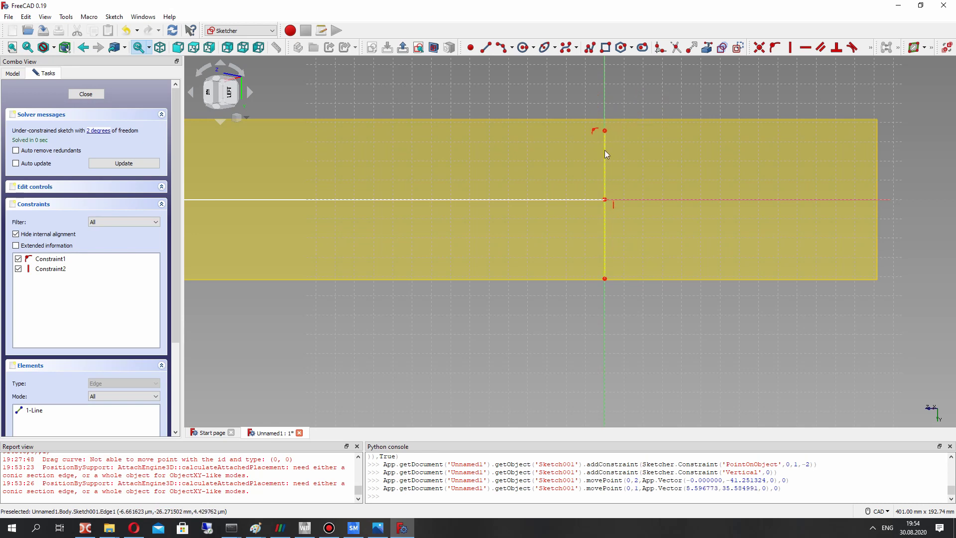
click(603, 131)
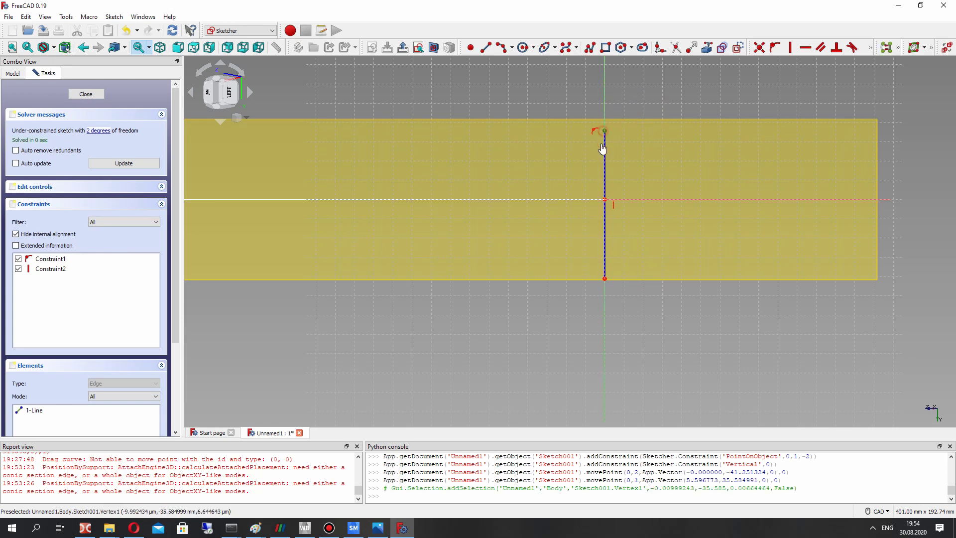
click(605, 279)
click(605, 201)
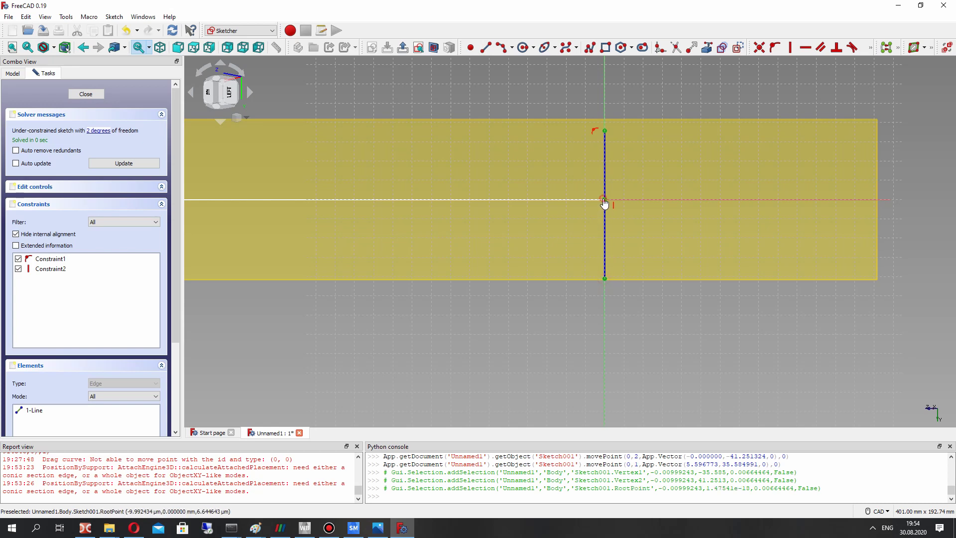
click(871, 48)
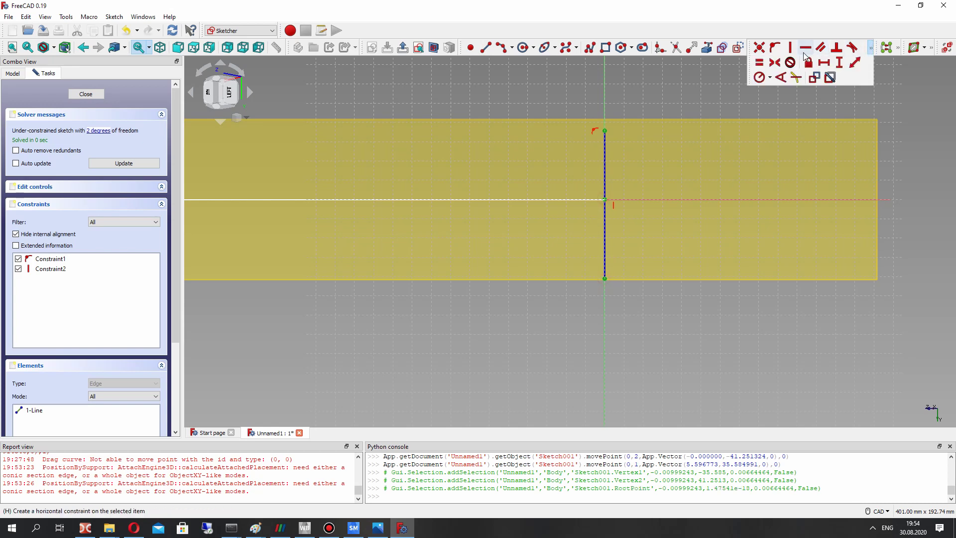
click(775, 62)
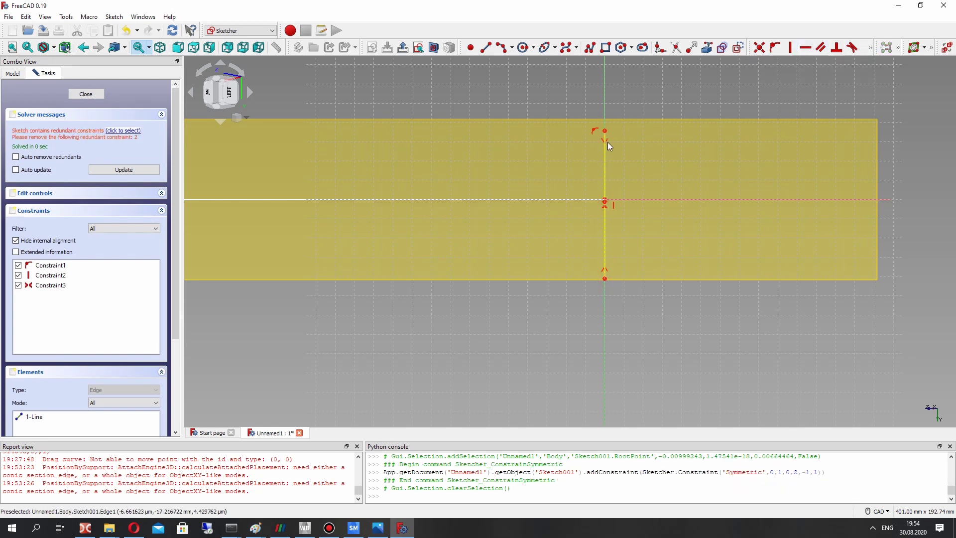
Step: Delete the construction line's redundant vertical constraint and stretch the line to about 77 mm
click(50, 275)
right_click(51, 274)
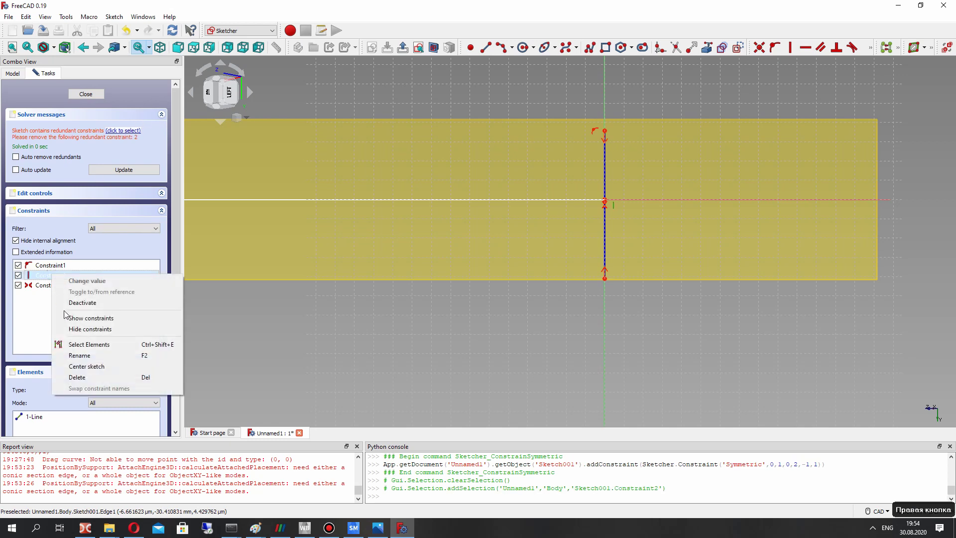
click(75, 377)
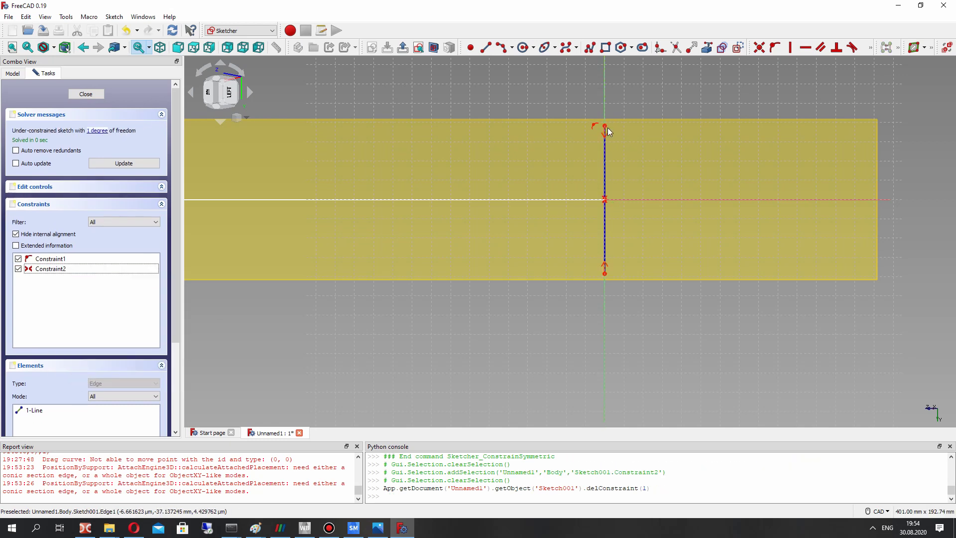
mouse_move(607, 131)
mouse_down()
mouse_move(607, 119)
mouse_move(612, 189)
mouse_move(606, 126)
mouse_up()
click(606, 148)
click(606, 154)
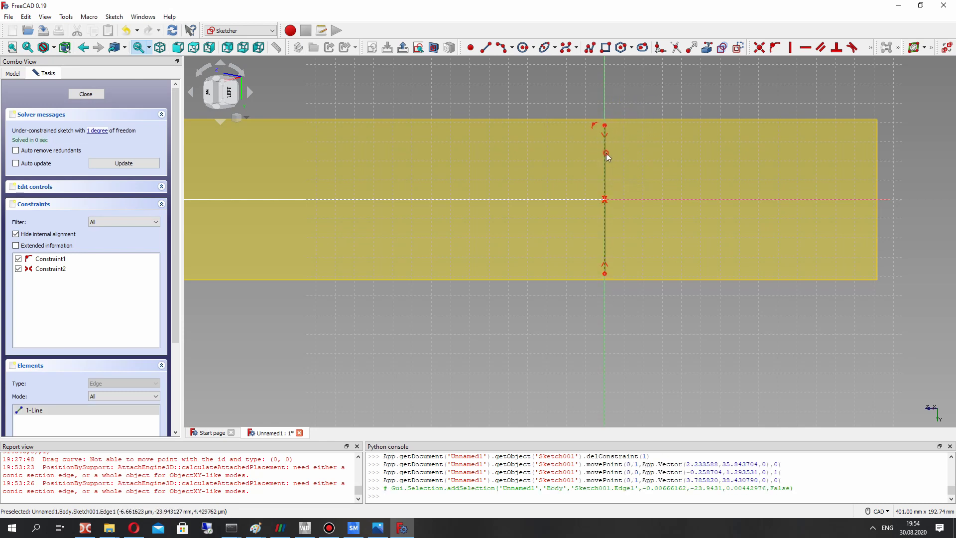
click(871, 47)
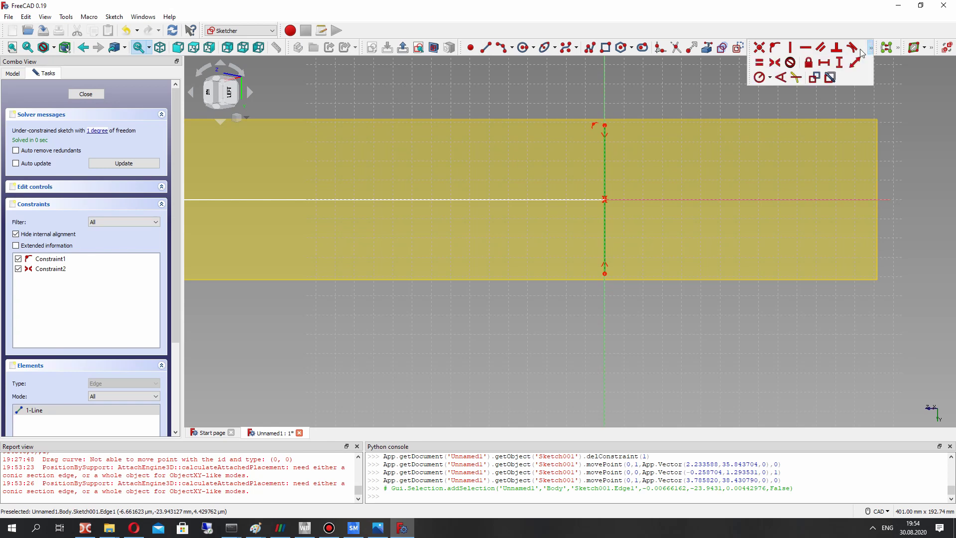
click(824, 64)
click(923, 122)
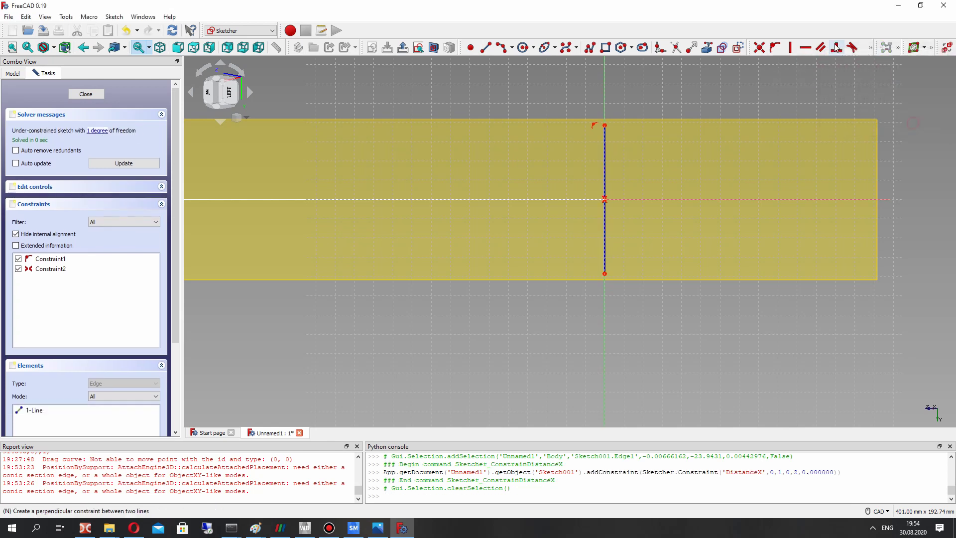
Step: Constrain the construction line's vertical length to 30 mm
click(605, 152)
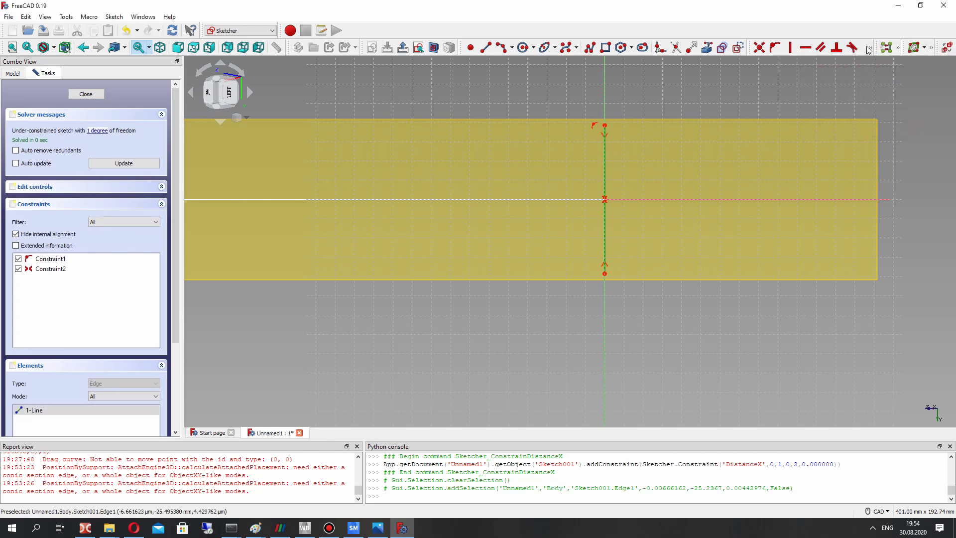
click(871, 47)
click(841, 63)
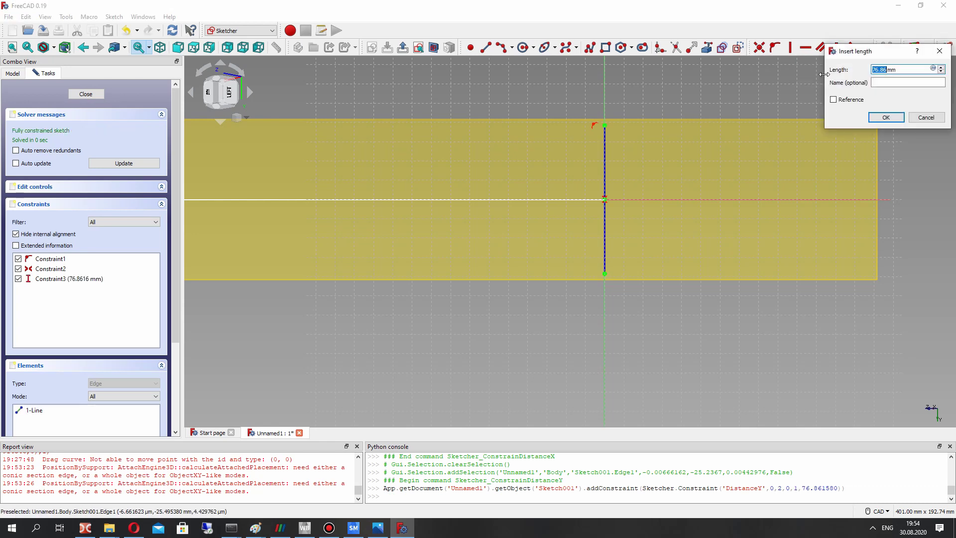
key(Return)
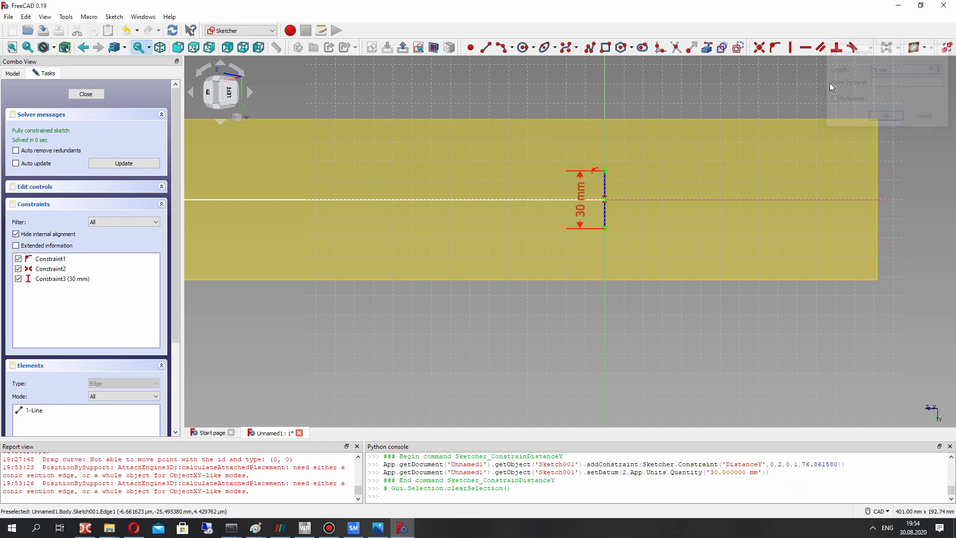
scroll(608, 175, up, 2)
scroll(584, 173, down, 5)
scroll(584, 173, down, 1)
scroll(584, 174, up, 3)
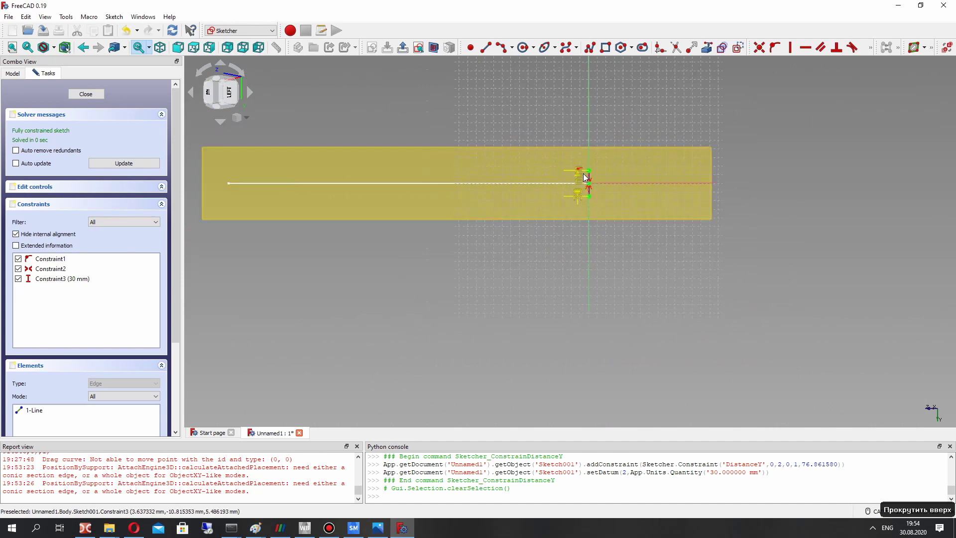
middle_drag(423, 171, 570, 149)
mouse_move(569, 149)
right_down()
mouse_move(596, 120)
mouse_move(634, 222)
mouse_move(590, 288)
mouse_move(473, 254)
mouse_move(421, 288)
mouse_move(453, 209)
right_up()
scroll(468, 251, up, 3)
drag(474, 274, 489, 339)
scroll(525, 273, up, 4)
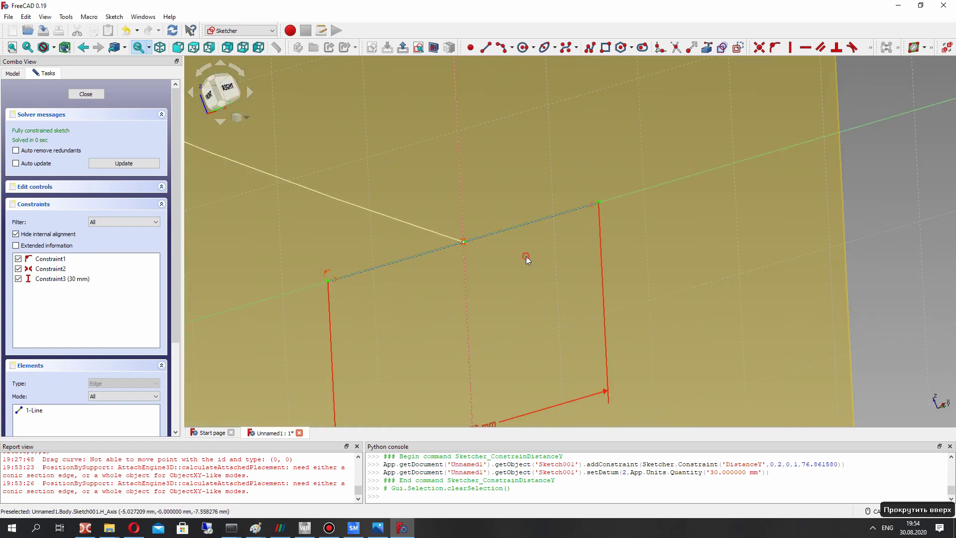
scroll(526, 256, down, 3)
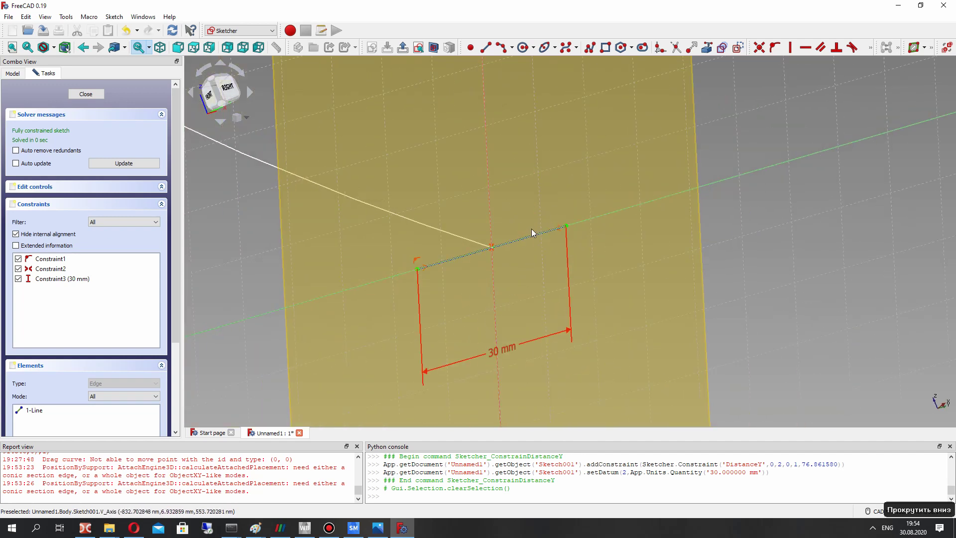
click(523, 47)
click(567, 227)
right_click(563, 243)
middle_drag(563, 243, 499, 246)
scroll(632, 259, up, 2)
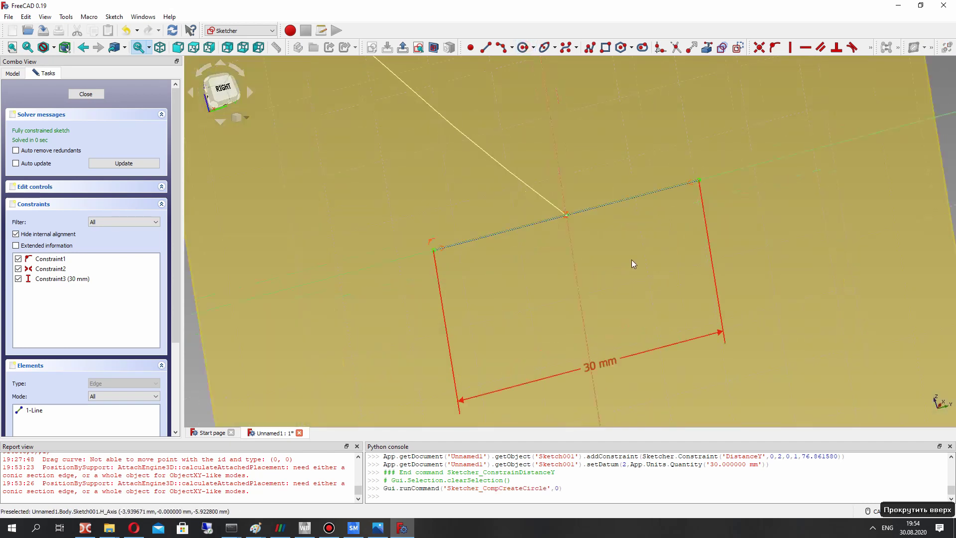
scroll(632, 264, up, 1)
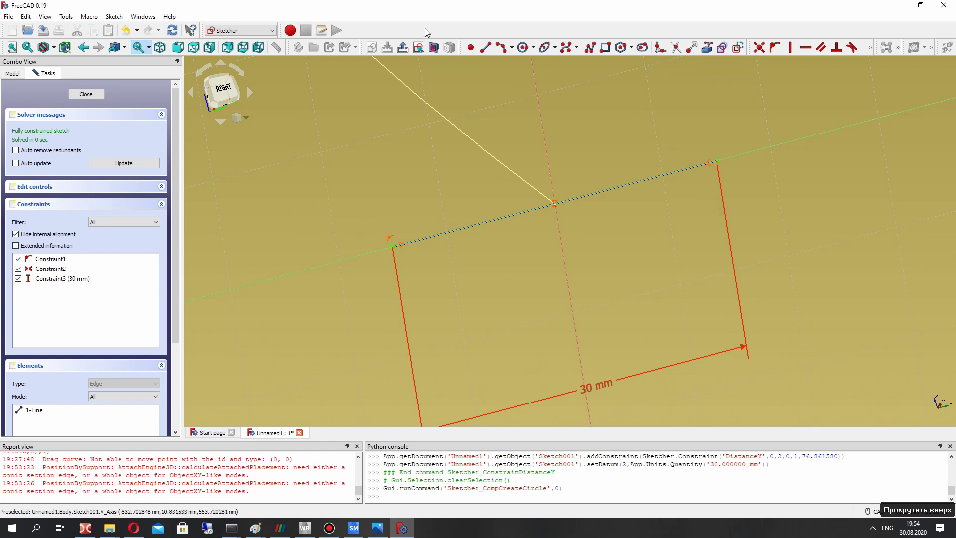
Step: Draw a circle of about 0.7 mm radius centred on the construction line's end near (0, -15)
click(523, 47)
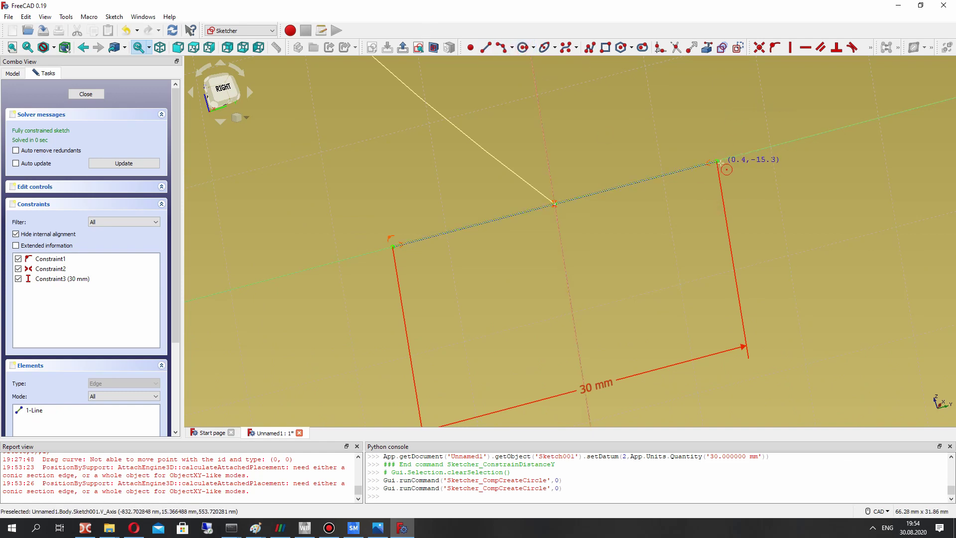
scroll(717, 161, up, 3)
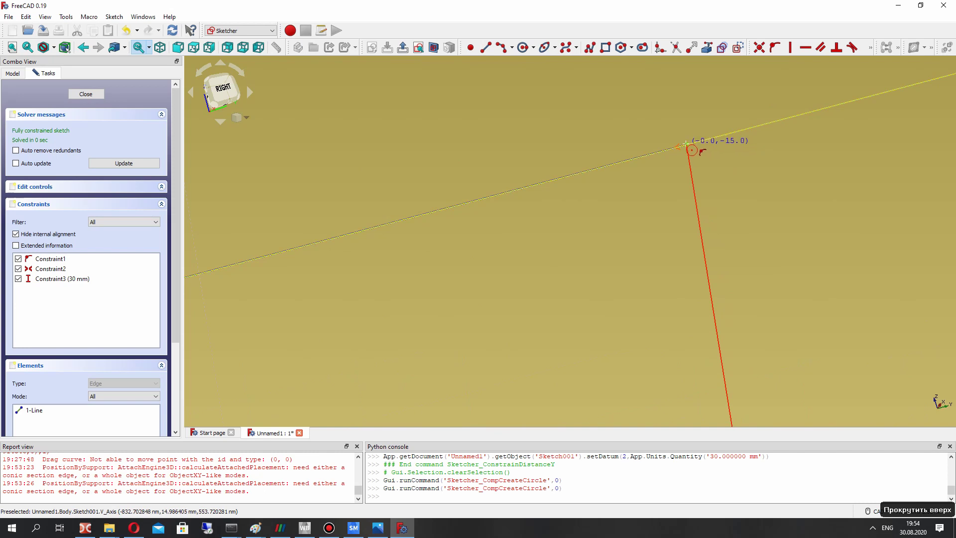
click(687, 146)
click(648, 108)
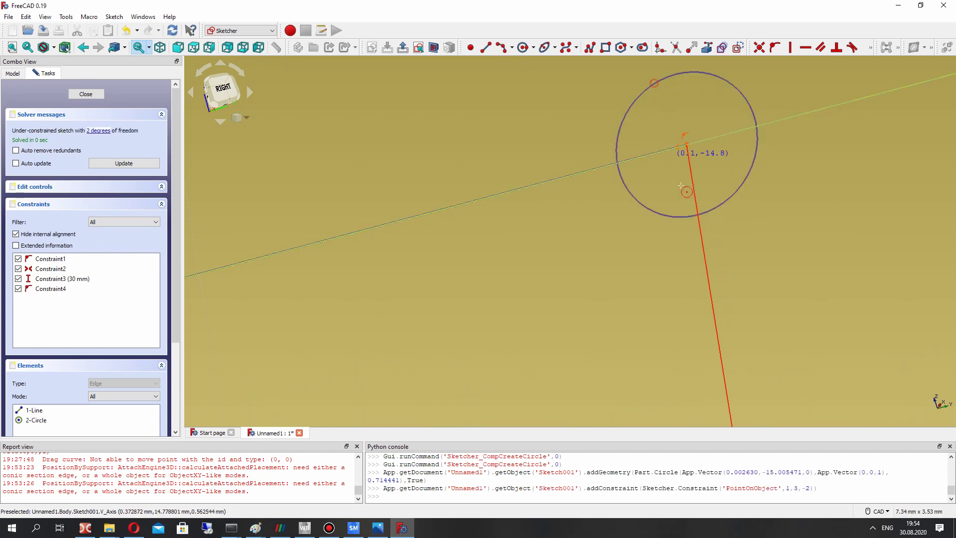
scroll(681, 181, down, 3)
scroll(548, 234, down, 2)
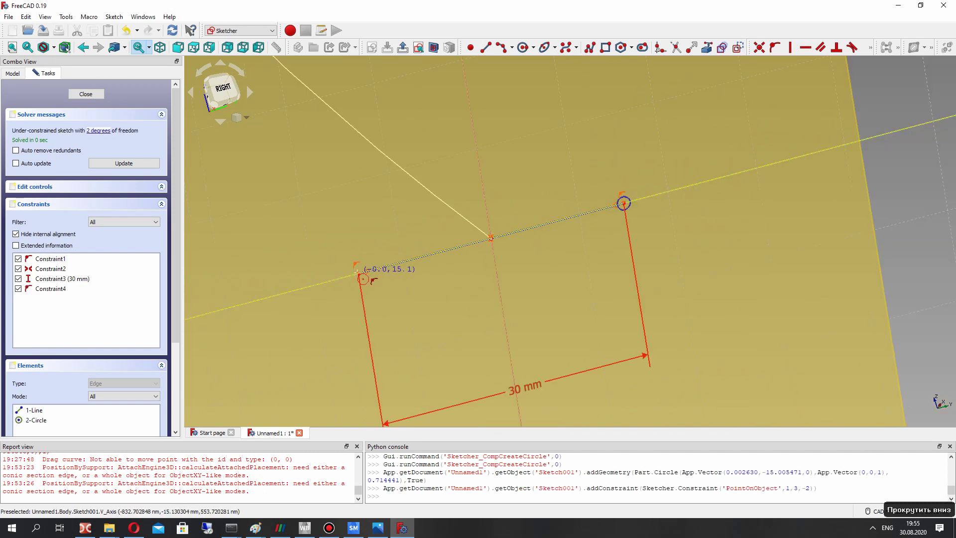
Step: Draw a circle of about 2.4 mm radius centred on the construction line's opposite end, and enlarge the first circle
click(359, 274)
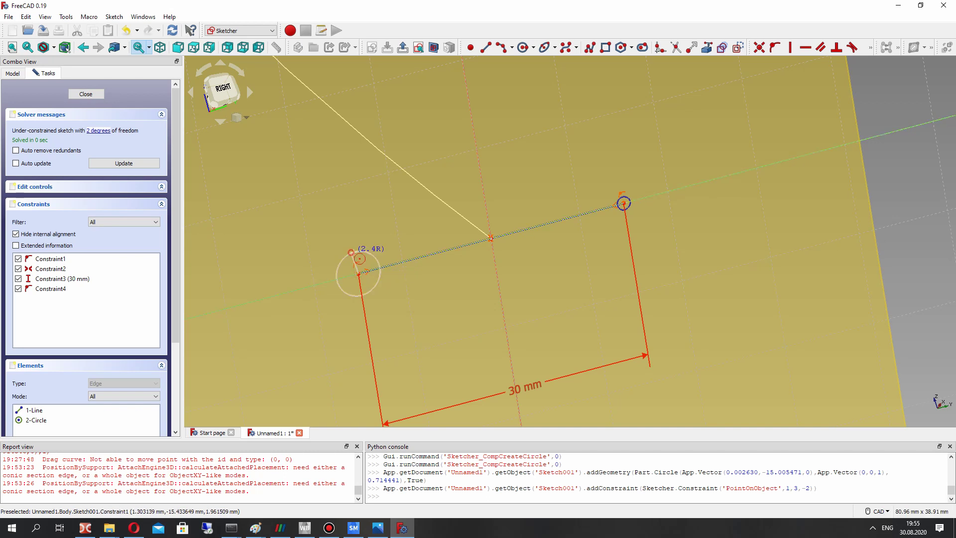
click(354, 252)
scroll(620, 203, up, 2)
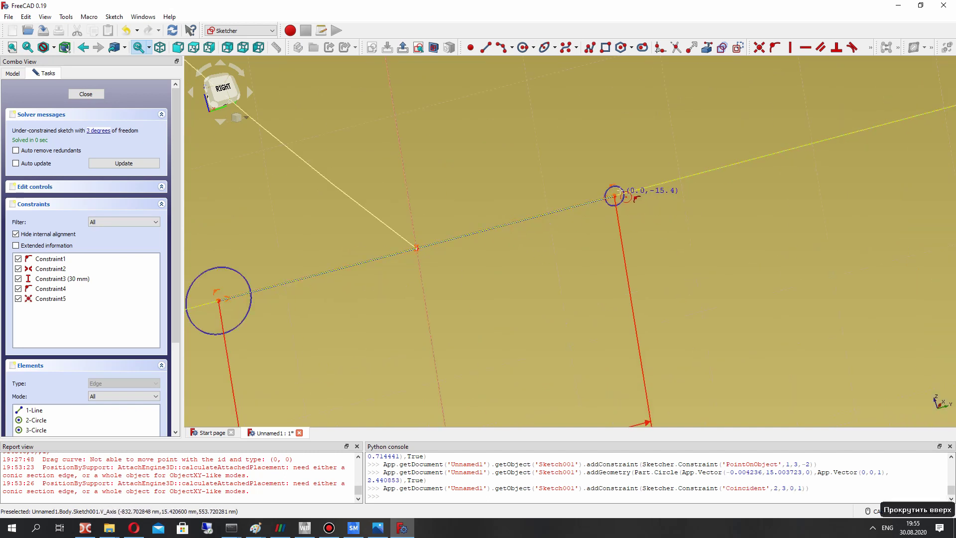
right_click(616, 195)
drag(588, 204, 618, 199)
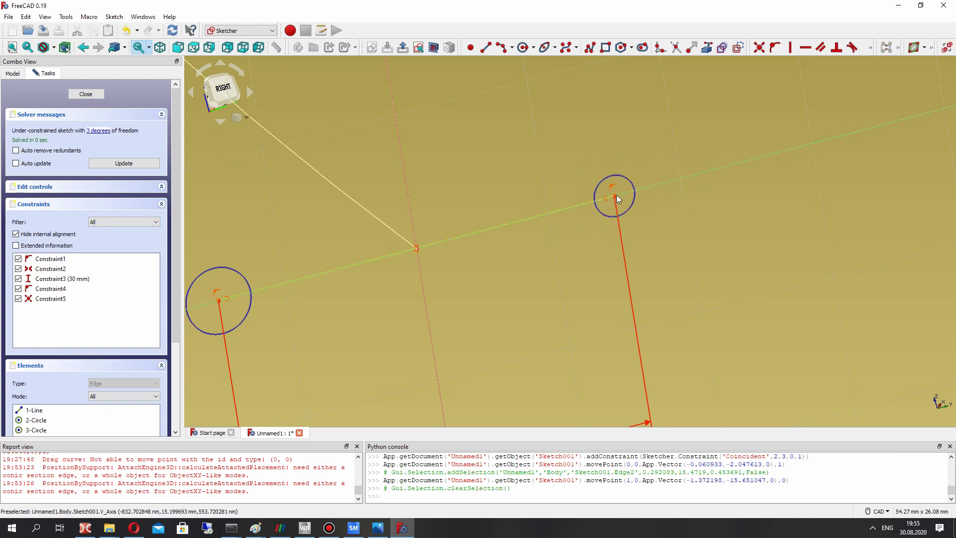
Step: Set the construction line's length dimension to 40 mm
scroll(598, 289, down, 4)
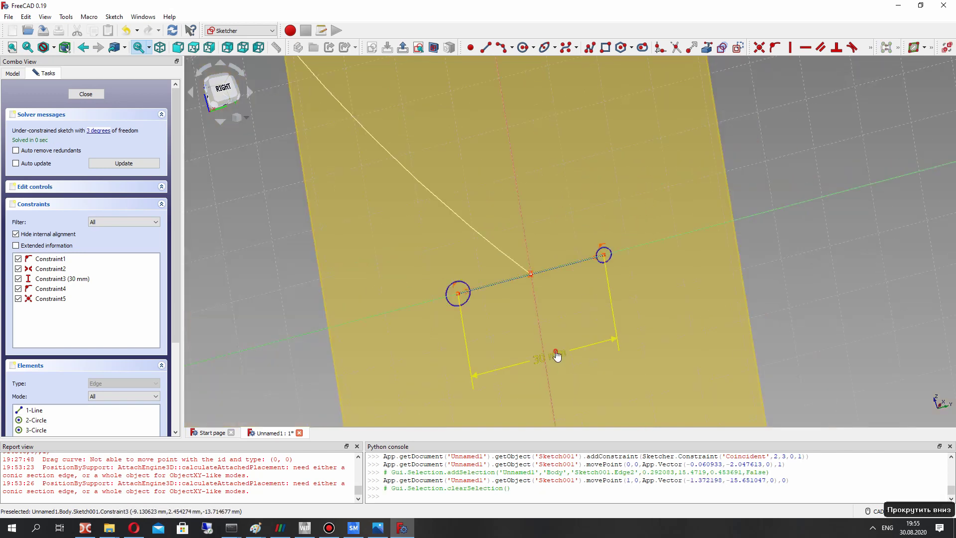
double_click(557, 355)
text(40)
key(Return)
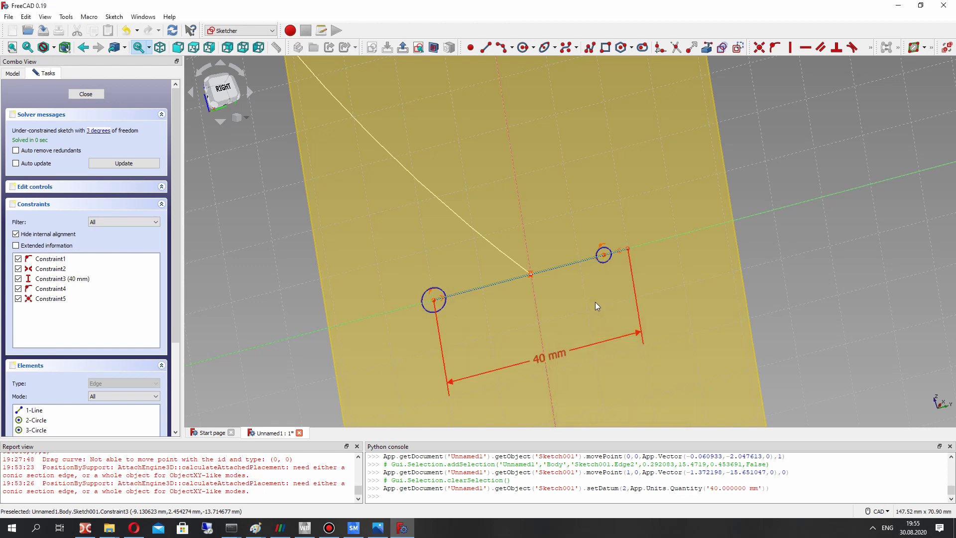
scroll(611, 239, up, 3)
click(622, 192)
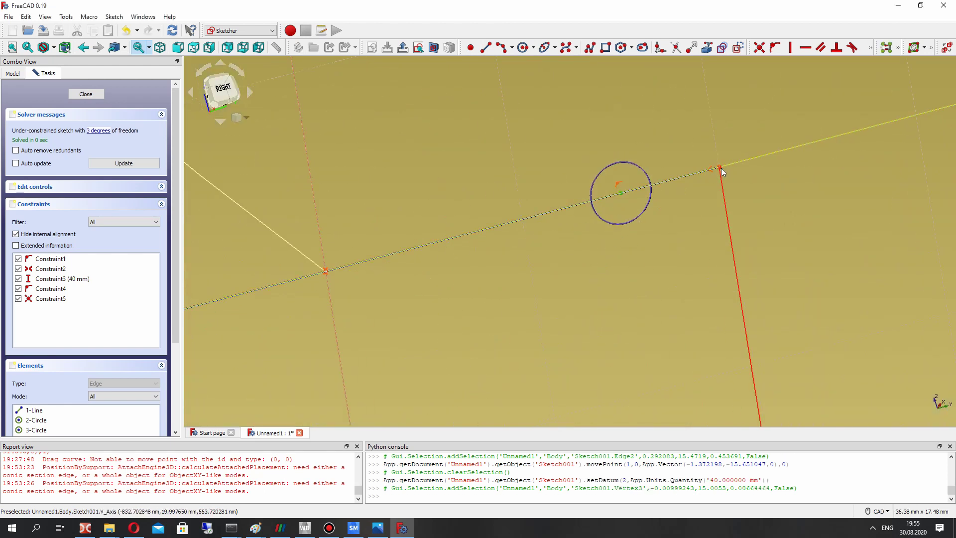
scroll(718, 164, up, 3)
scroll(712, 172, up, 3)
click(707, 175)
click(675, 223)
scroll(688, 197, down, 3)
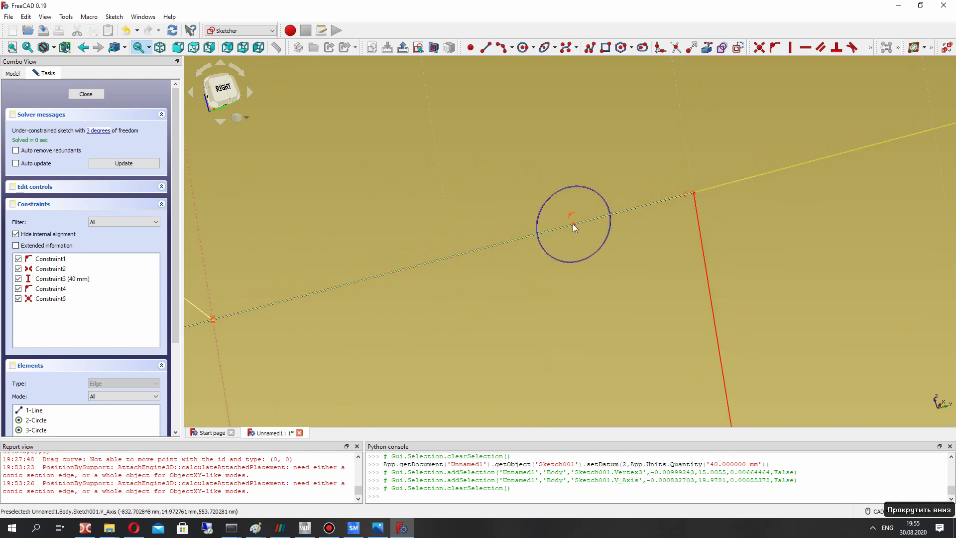
Step: Shrink the circle that is not attached to the construction line's end and hide the datum plane
drag(597, 194, 647, 210)
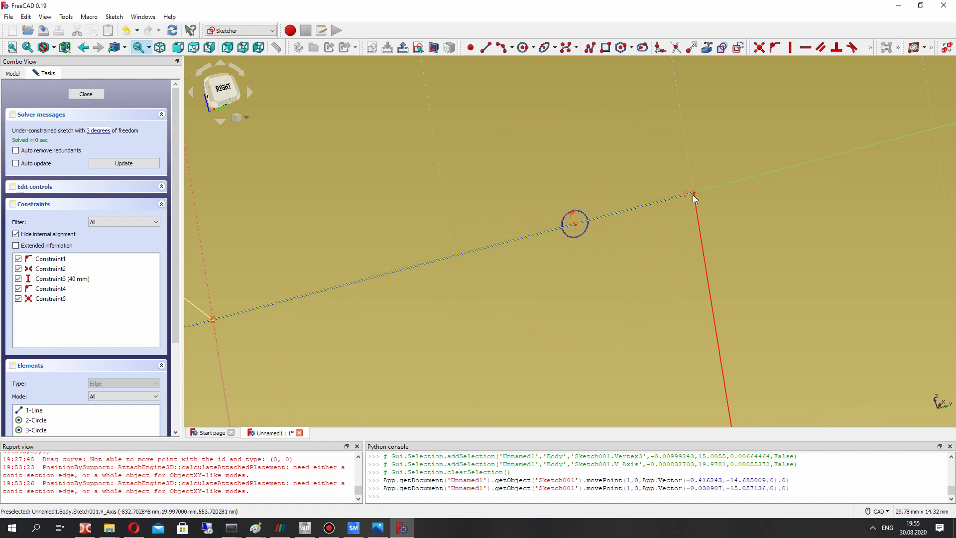
click(11, 73)
click(57, 148)
key(space)
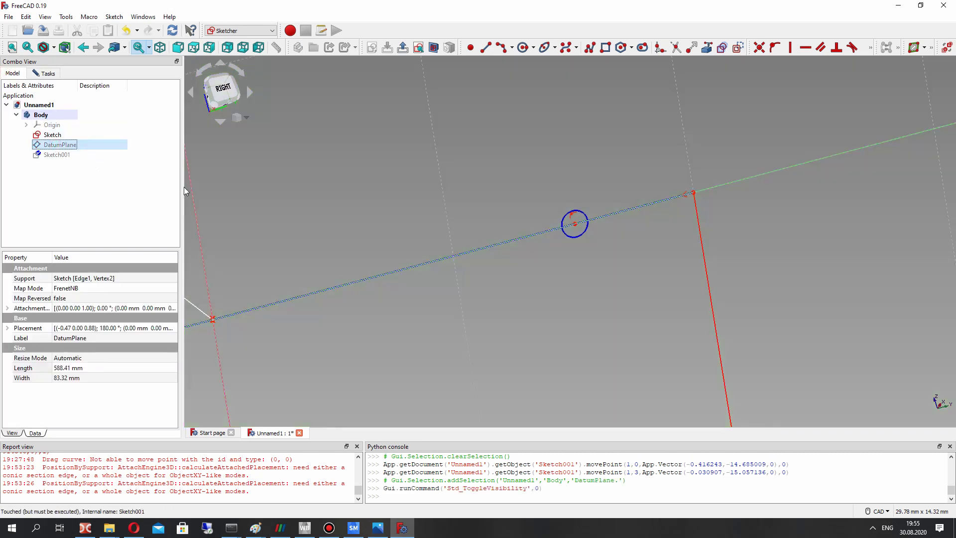
Step: Make the unattached circle's centre coincident with the free end of the 40 mm construction line
mouse_move(696, 198)
middle_down()
mouse_move(664, 196)
mouse_move(699, 235)
middle_up()
mouse_move(497, 279)
right_down()
mouse_move(384, 271)
mouse_move(393, 309)
right_up()
scroll(584, 309, up, 4)
scroll(455, 344, up, 3)
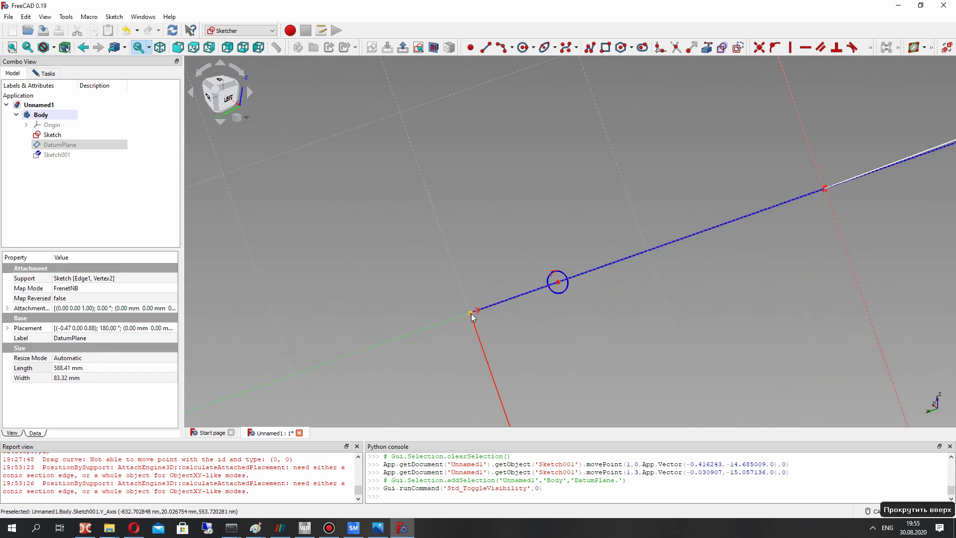
ctrl+click(471, 313)
ctrl+click(558, 282)
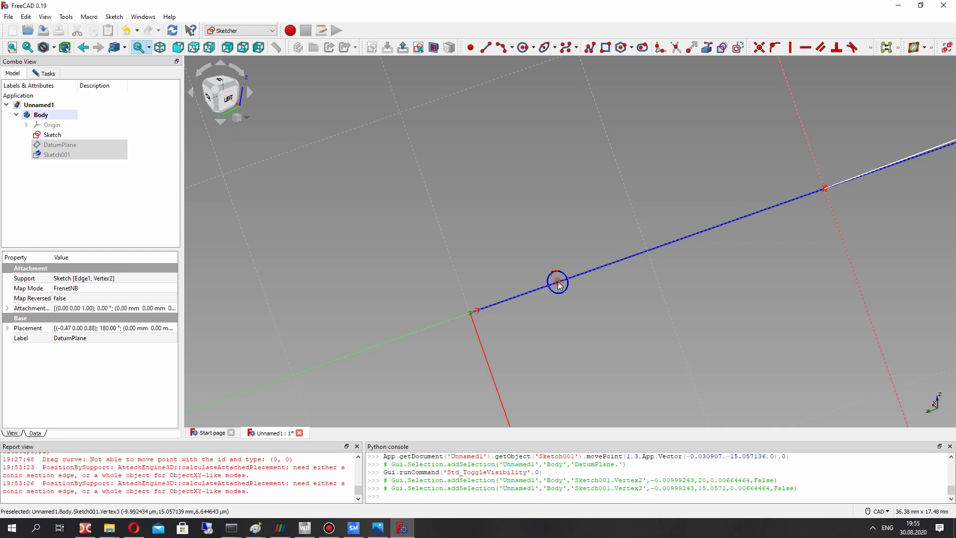
click(887, 48)
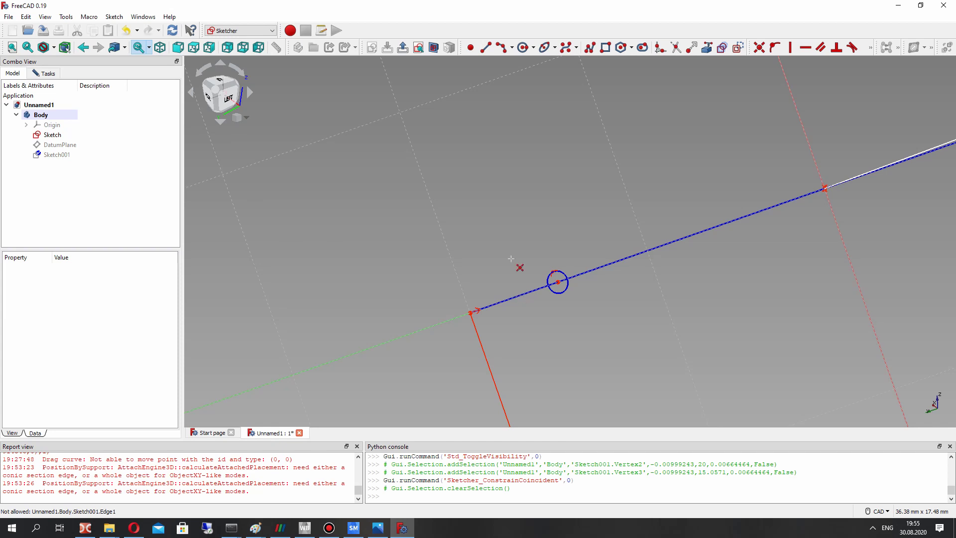
click(472, 314)
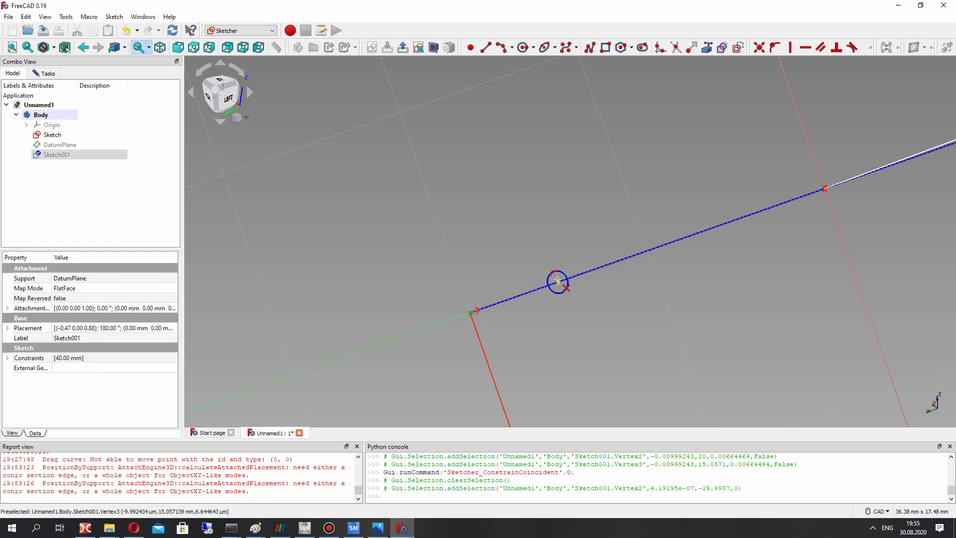
click(557, 282)
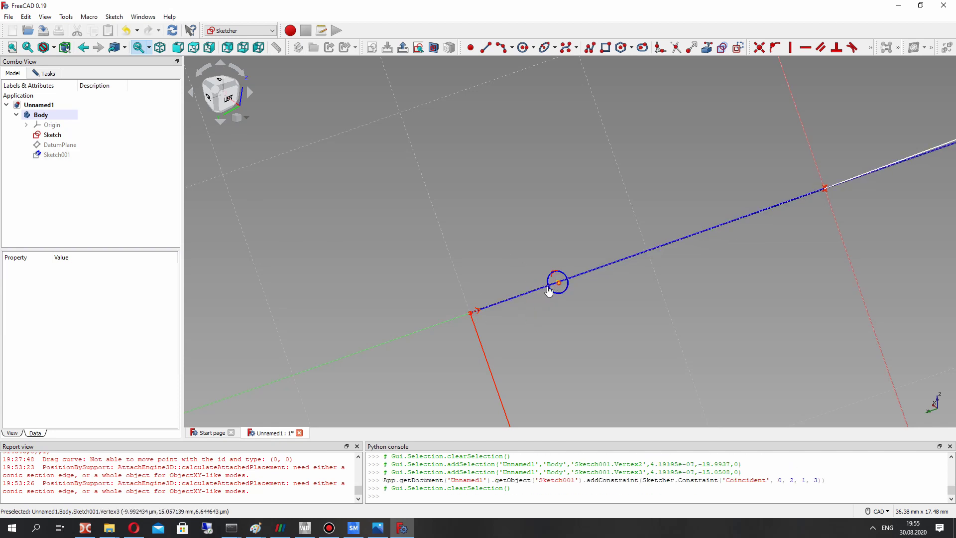
drag(510, 293, 490, 300)
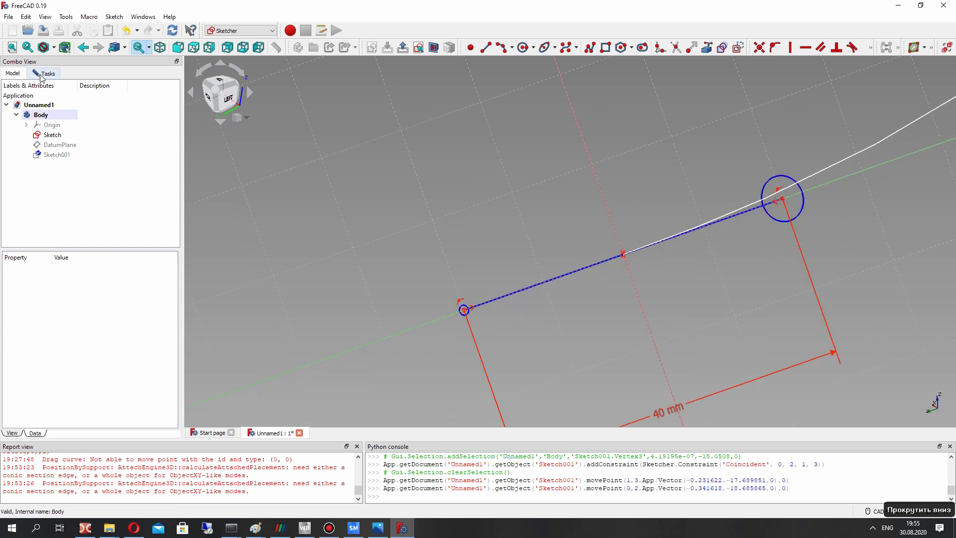
Step: Delete the redundant Constraint4 from the sketch's constraints
click(38, 75)
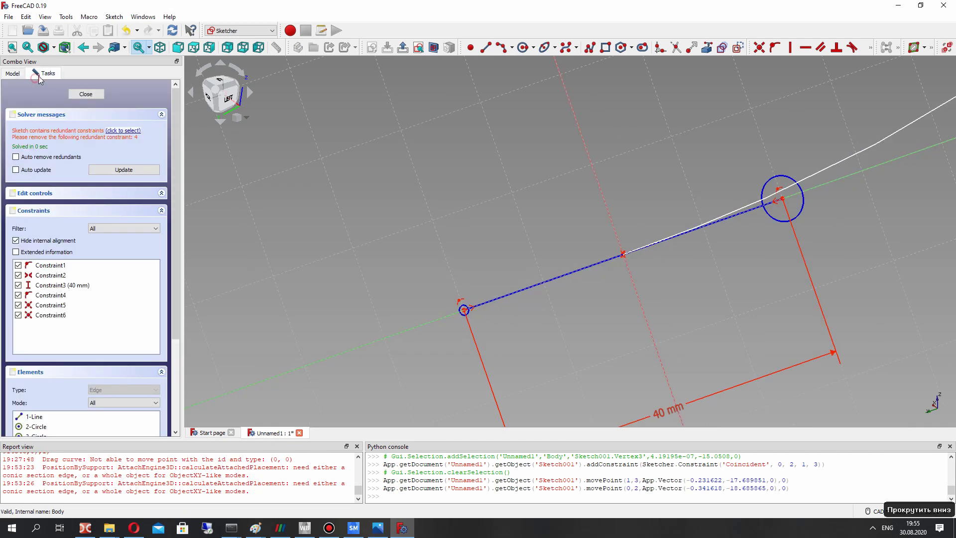
click(48, 298)
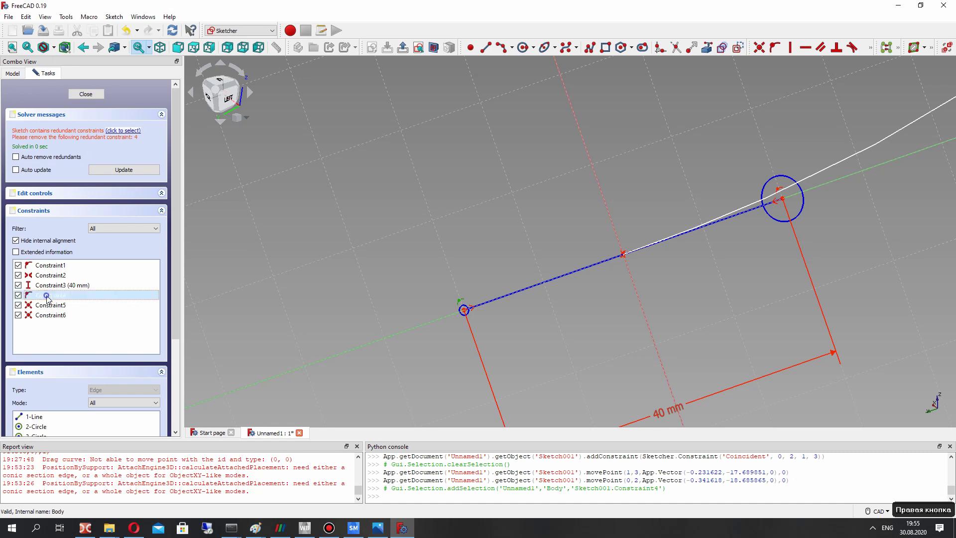
right_click(48, 298)
click(75, 397)
click(48, 299)
click(50, 292)
click(49, 301)
Step: Enlarge the circle just attached to the construction line's end to about 6 mm radius
mouse_move(518, 291)
middle_down()
mouse_move(573, 297)
mouse_move(842, 255)
middle_up()
scroll(577, 295, down, 10)
middle_drag(605, 288, 671, 267)
scroll(595, 227, up, 7)
scroll(738, 218, up, 3)
drag(692, 219, 736, 193)
scroll(680, 220, down, 8)
middle_drag(639, 233, 628, 262)
scroll(627, 262, up, 4)
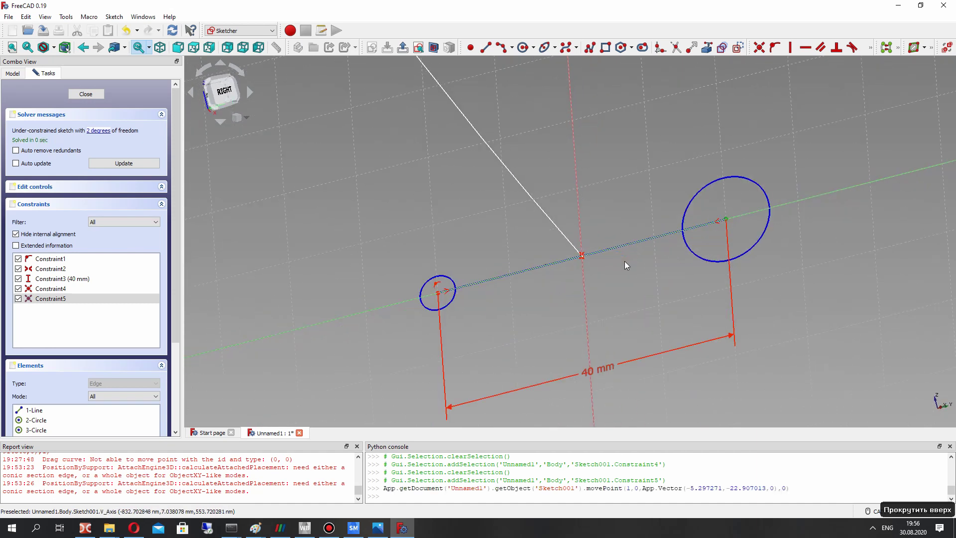
Step: Draw a short horizontal line about 3.6 mm long starting on the construction line near (0, -6.3)
click(486, 47)
click(627, 245)
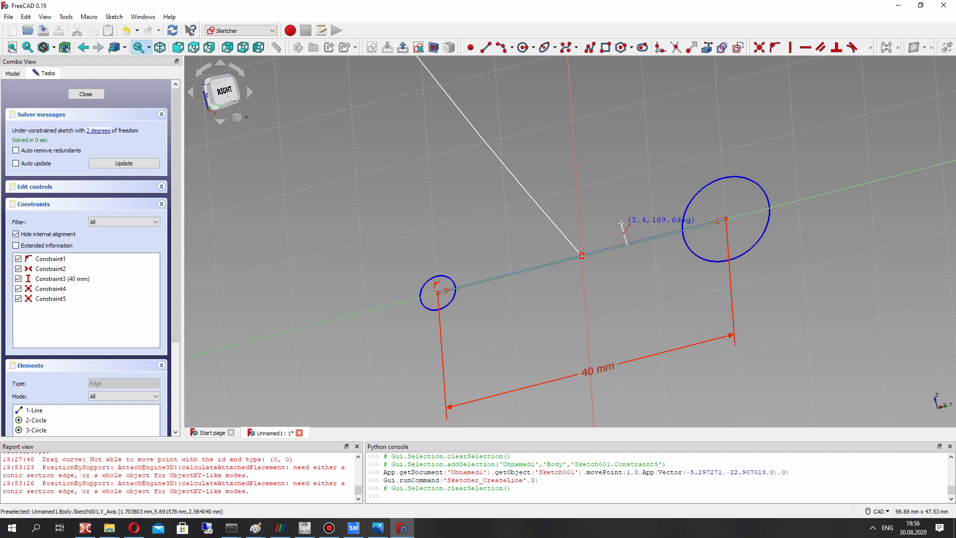
click(626, 221)
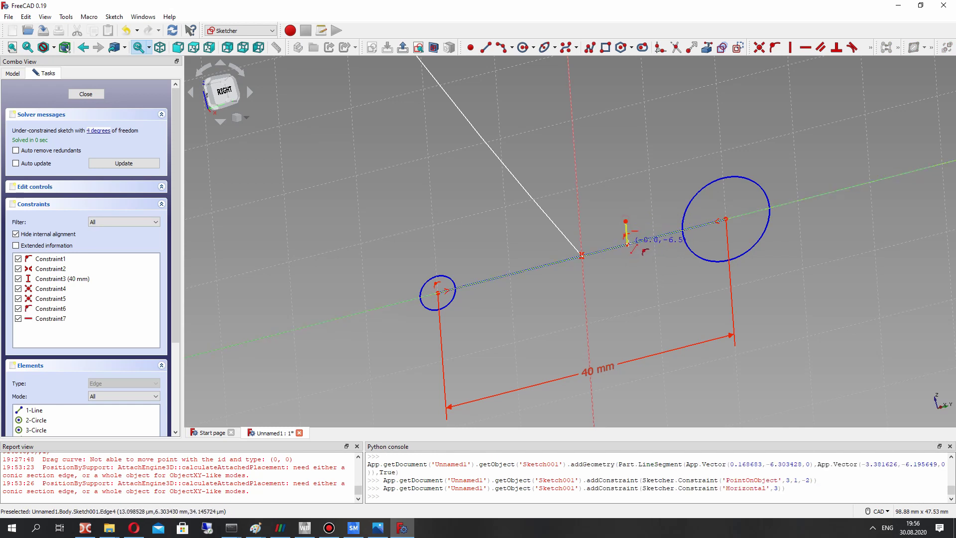
right_drag(629, 244, 628, 248)
Step: Draw a second short line from the same point to the opposite side of the construction line and adjust both lines' lengths
scroll(566, 210, up, 5)
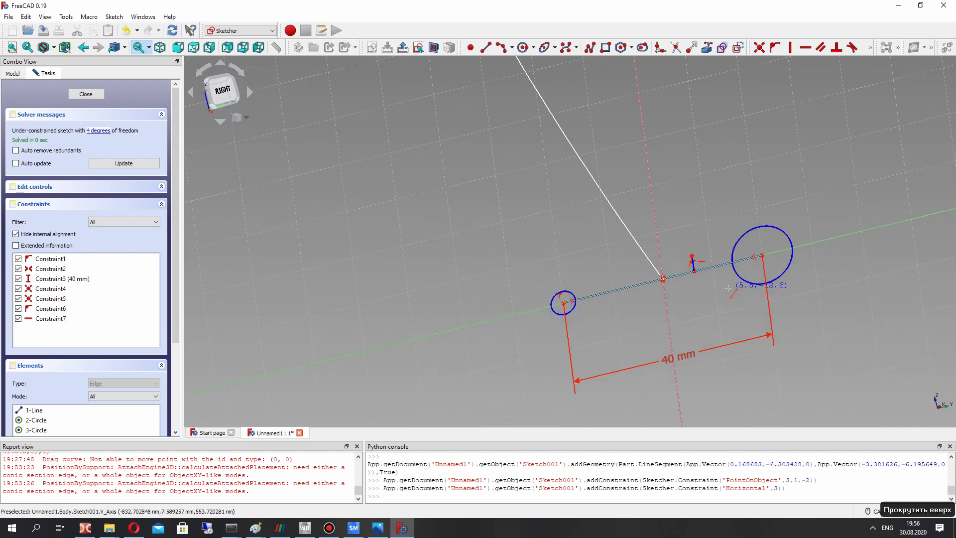
scroll(577, 231, down, 5)
scroll(576, 231, down, 2)
scroll(561, 165, up, 6)
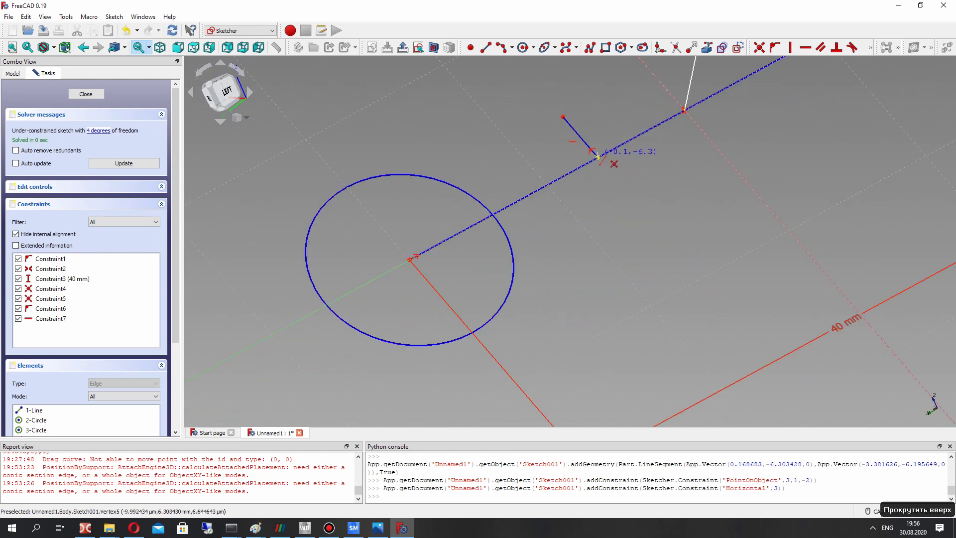
click(630, 193)
scroll(606, 217, down, 4)
scroll(604, 214, up, 2)
drag(624, 205, 616, 197)
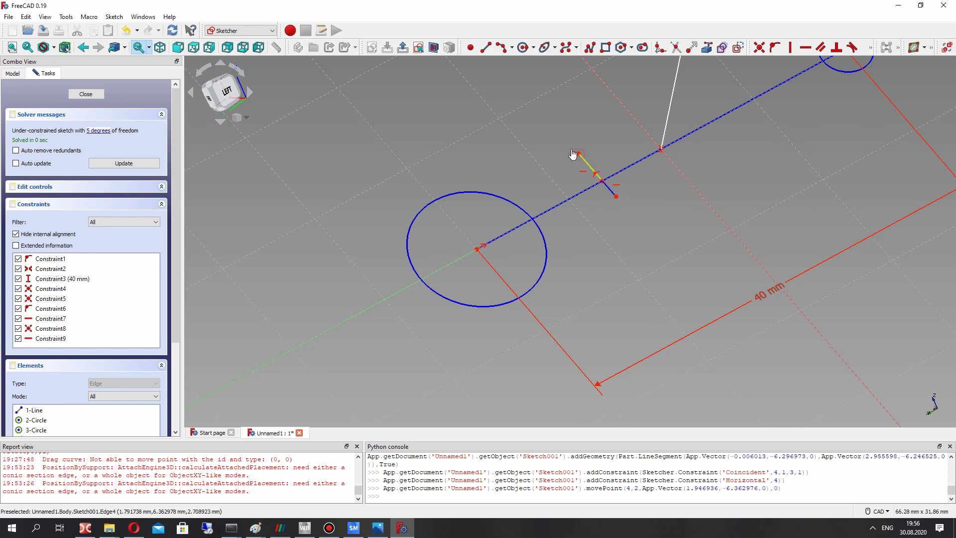
drag(575, 151, 573, 149)
Step: Shrink the larger circle at the construction line's end and constrain its radius to 1.5 mm
drag(429, 204, 451, 225)
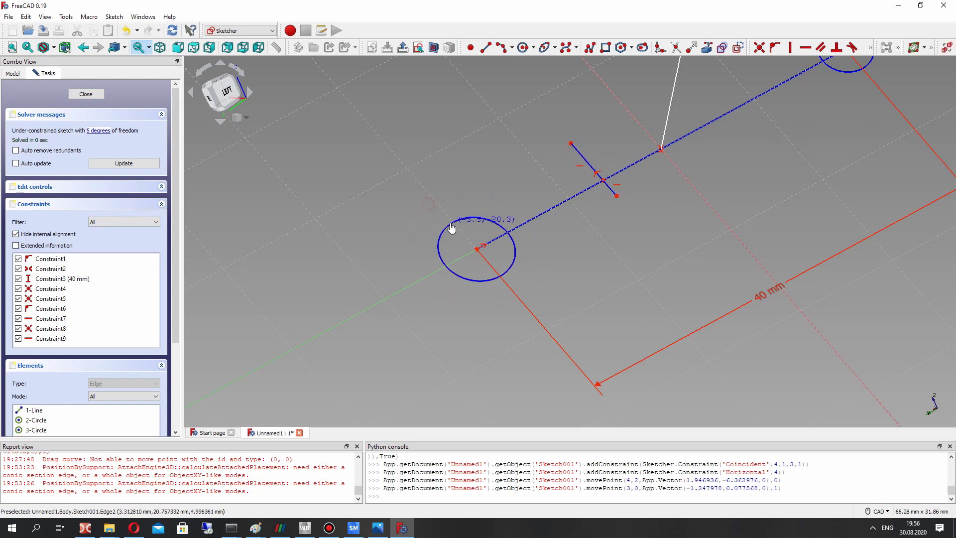
click(868, 49)
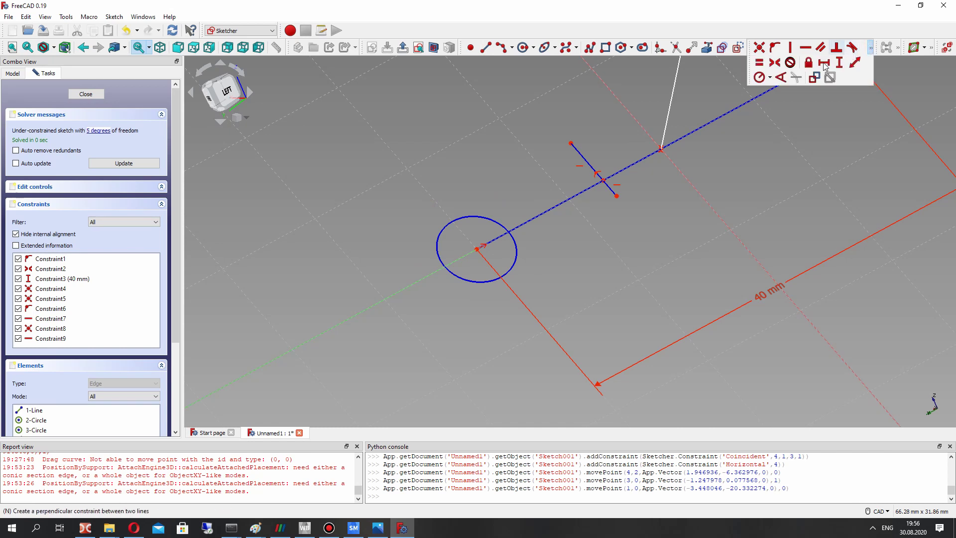
click(759, 74)
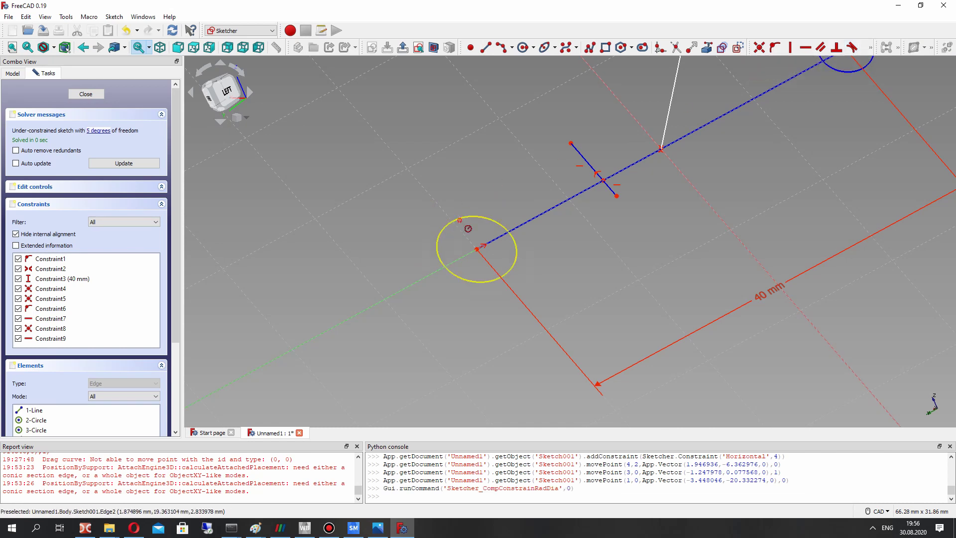
click(460, 221)
text(1.5)
key(Return)
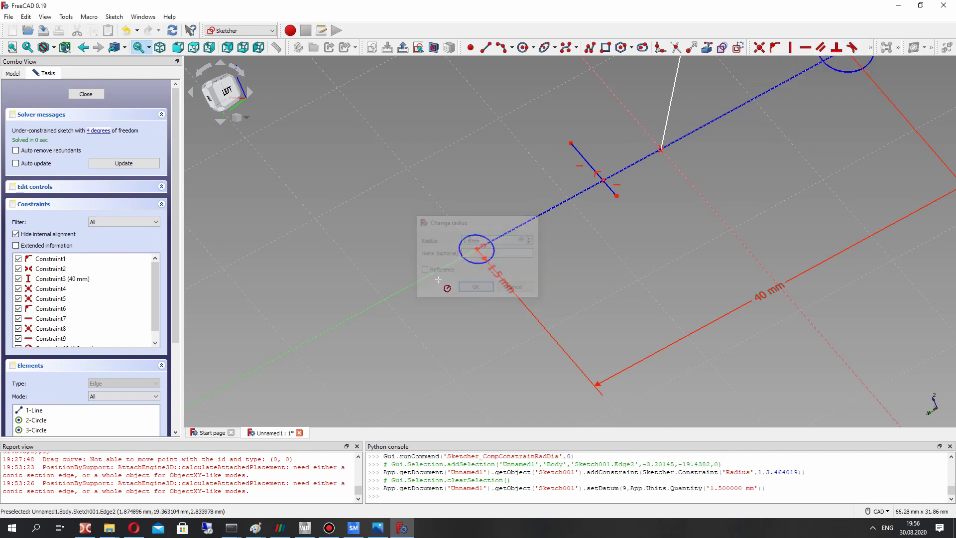
Step: Set the dimensioned circle's radius to 3 mm
scroll(599, 144, down, 5)
scroll(599, 145, up, 5)
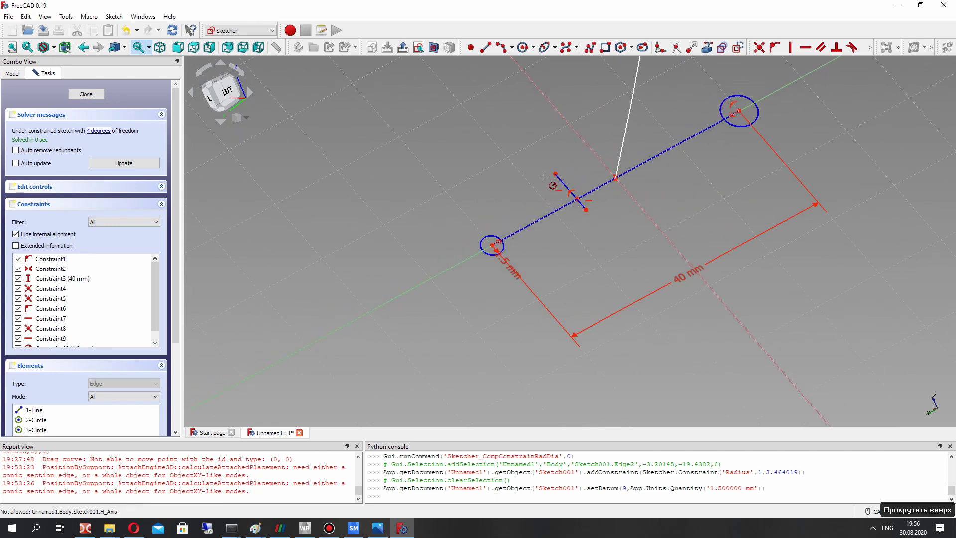
double_click(504, 266)
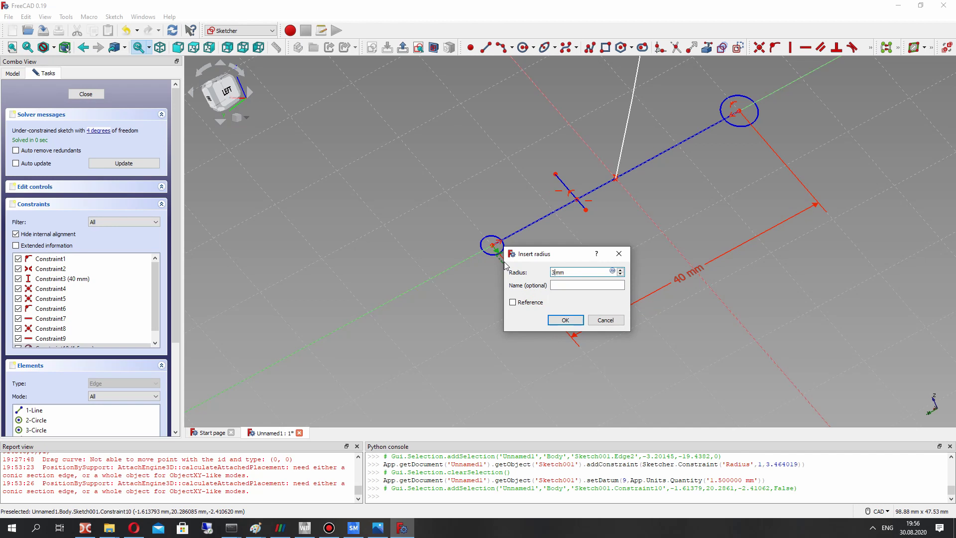
key(Return)
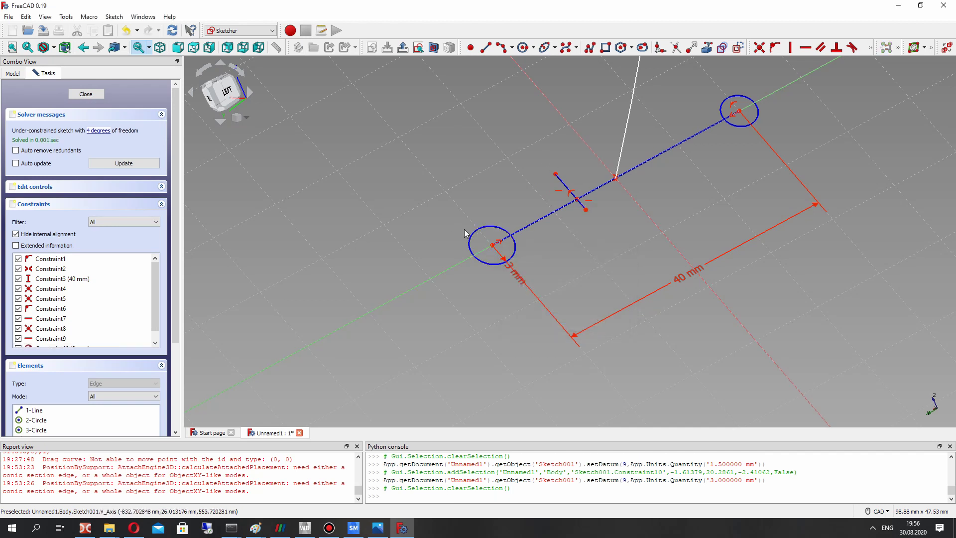
Step: Set the dimensioned circle's radius to 2 mm and slightly lengthen both short lines crossing the construction line
click(515, 278)
double_click(516, 278)
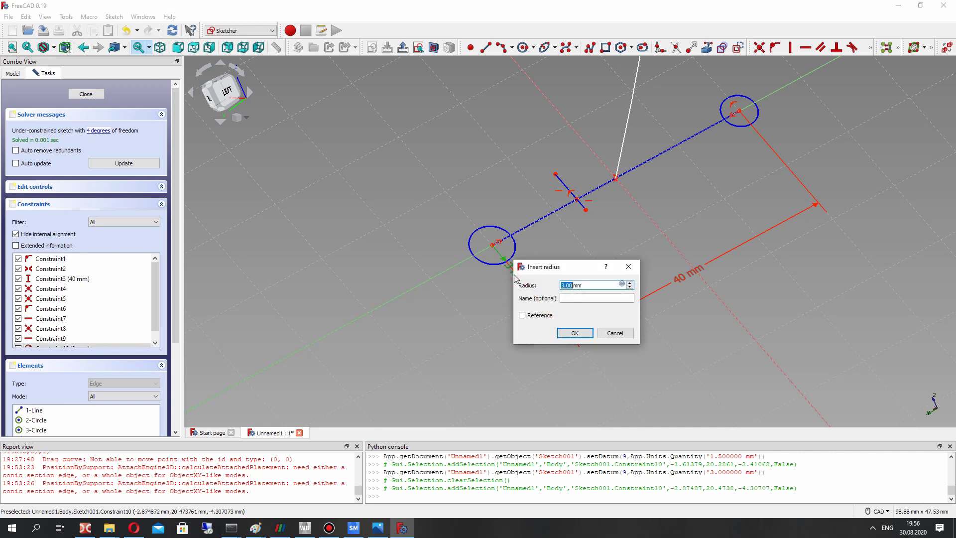
text(2)
key(Return)
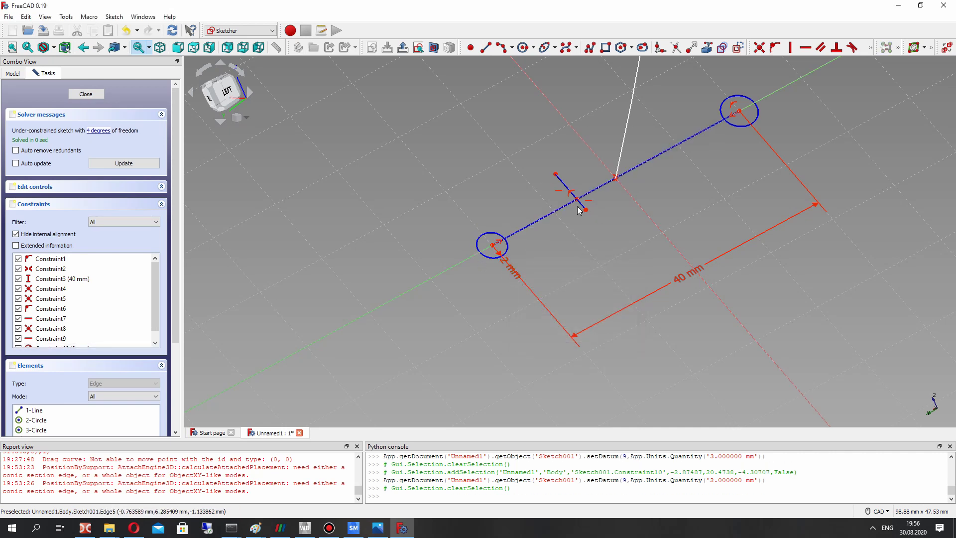
drag(588, 208, 593, 213)
drag(559, 176, 555, 175)
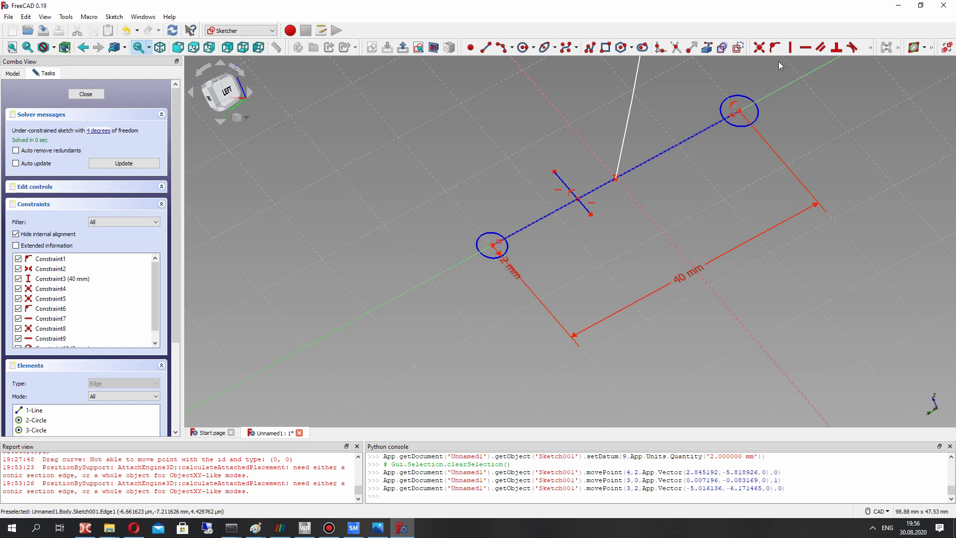
Step: Constrain the radius of the circle at the construction line's opposite end to 1 mm
click(742, 109)
click(872, 48)
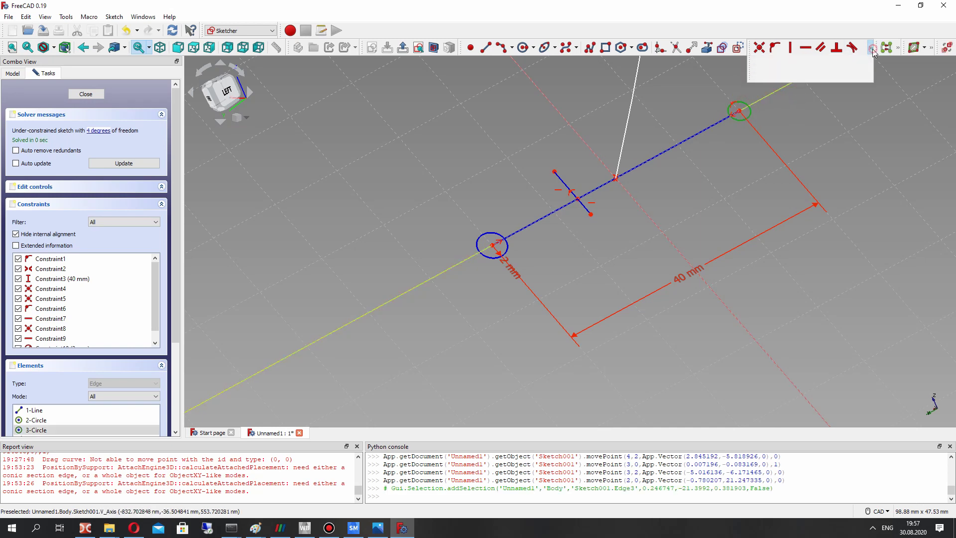
click(758, 78)
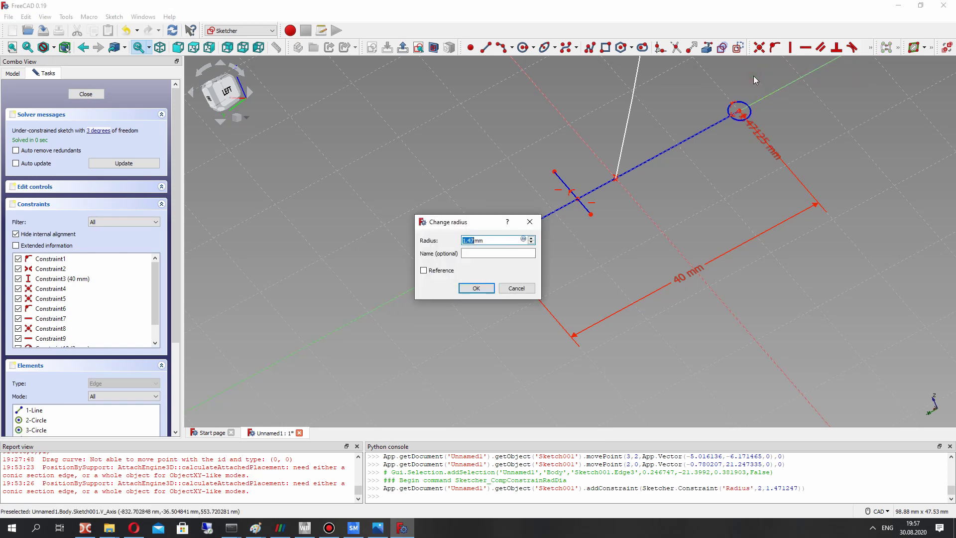
text(1)
key(Return)
Step: Toggle construction mode off so that new sketch elements are drawn as normal geometry
scroll(632, 181, down, 2)
scroll(569, 203, down, 5)
mouse_move(569, 203)
right_down()
mouse_move(853, 180)
mouse_move(628, 249)
right_up()
right_drag(463, 279, 573, 288)
middle_drag(573, 288, 570, 269)
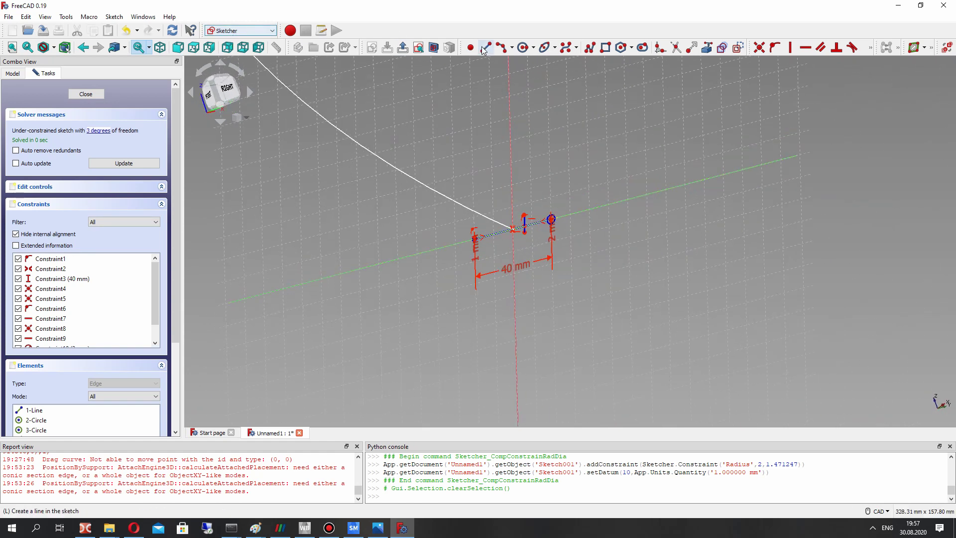
click(114, 17)
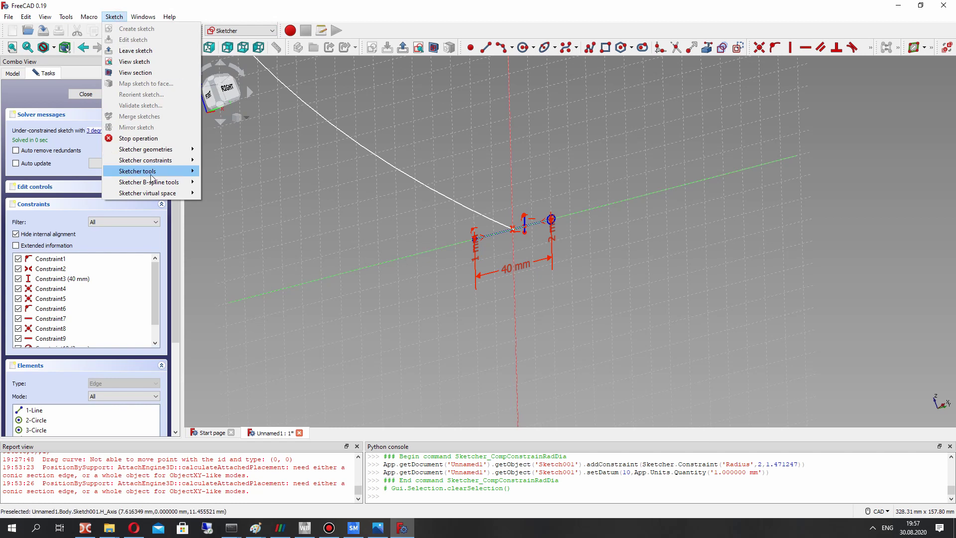
mouse_move(150, 171)
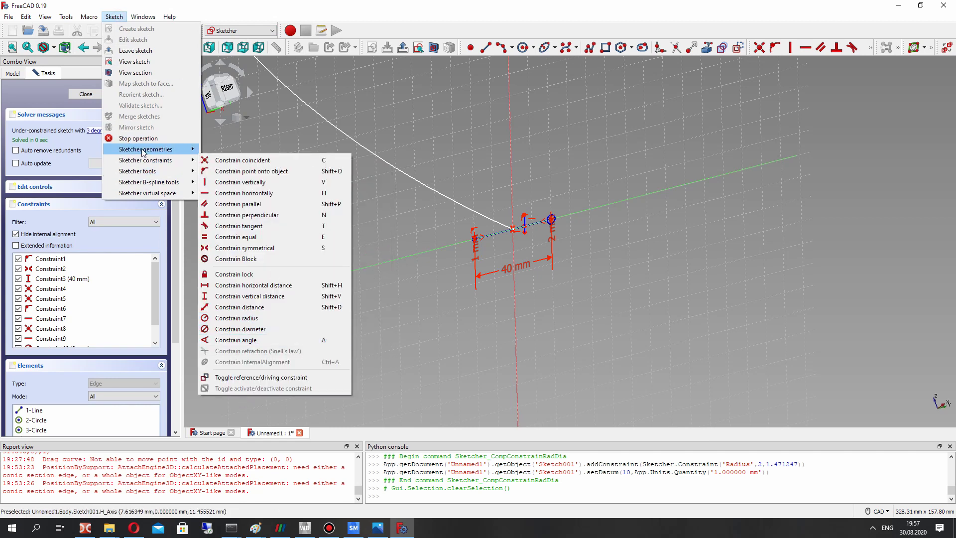
click(254, 464)
scroll(536, 210, up, 5)
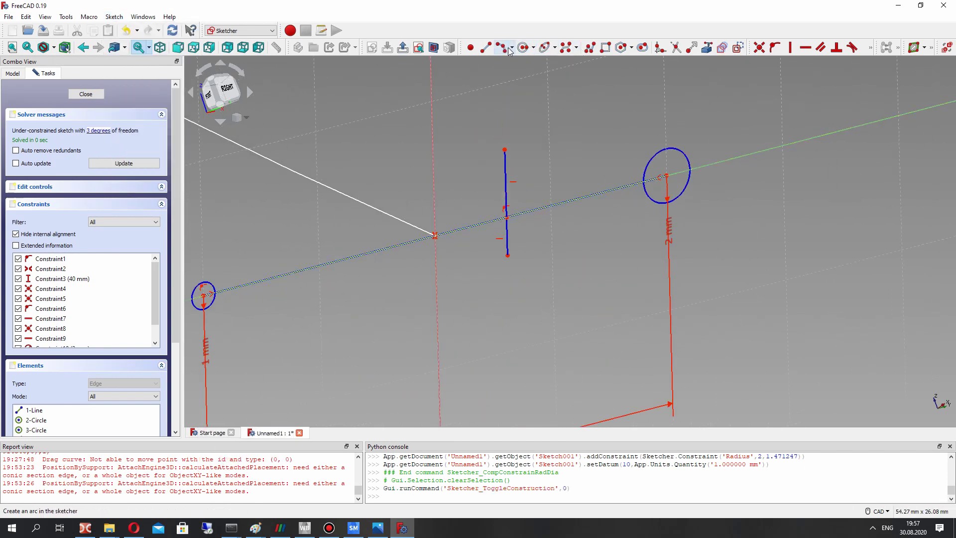
Step: Draw a three-point arc of about 2 mm radius along the outer side of the 2 mm radius circle, with both endpoints on it
click(513, 50)
click(502, 73)
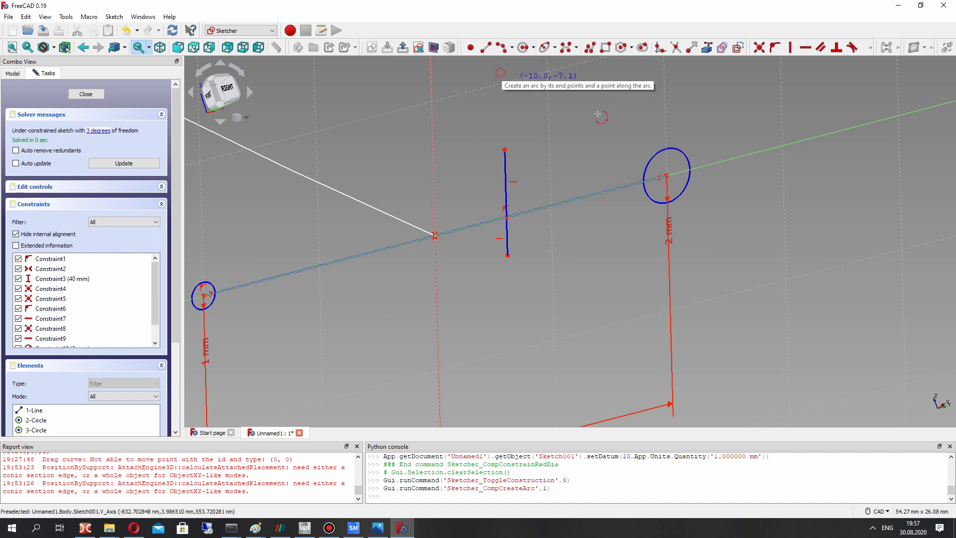
scroll(686, 152, up, 2)
click(693, 132)
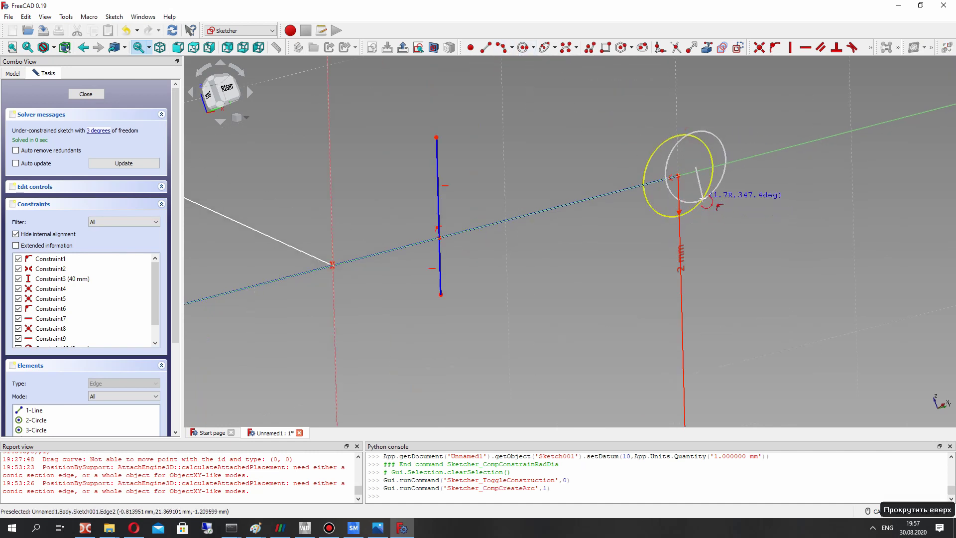
click(687, 215)
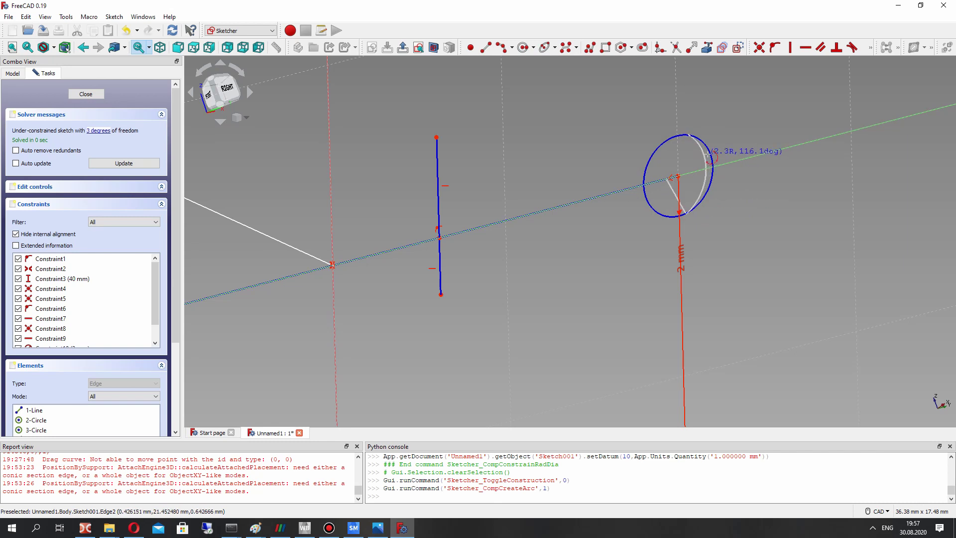
click(709, 160)
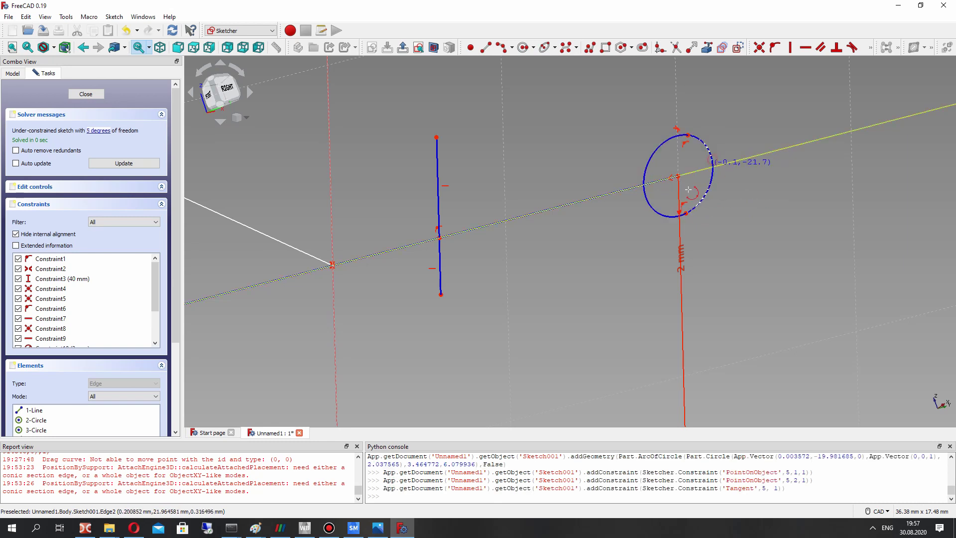
scroll(687, 166, down, 5)
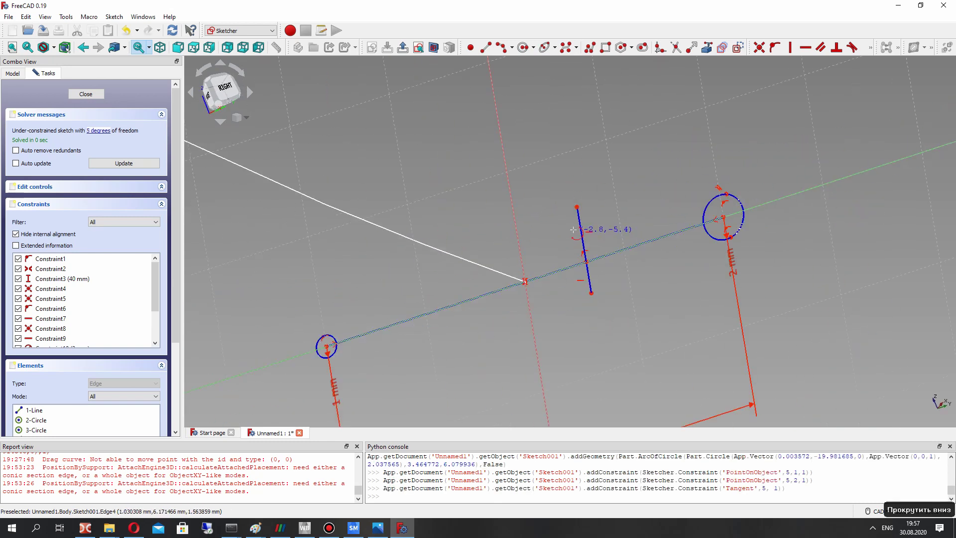
Step: Draw a three-point arc of about 1 mm radius along the outer side of the 1 mm radius circle, with both endpoints on it
scroll(316, 354, up, 5)
click(329, 309)
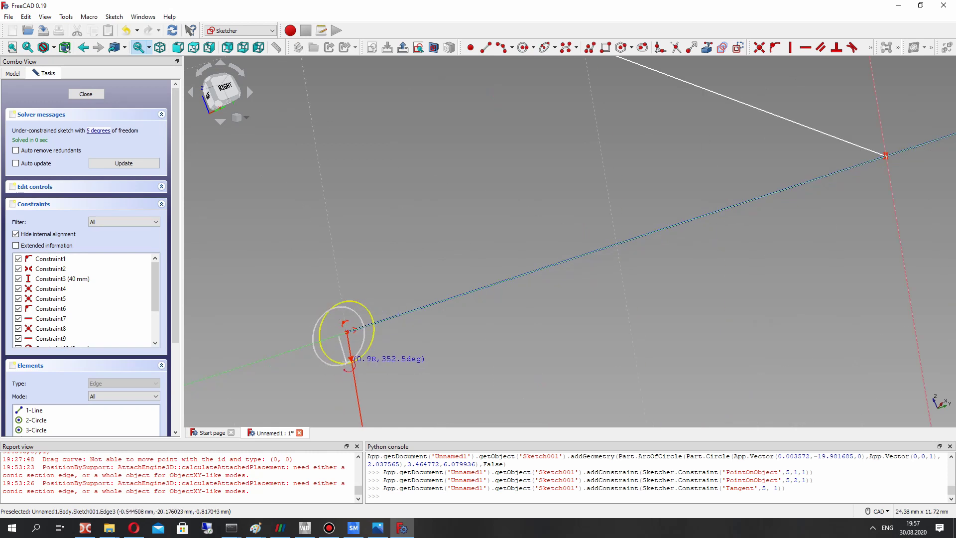
click(344, 363)
click(321, 334)
scroll(329, 333, down, 3)
right_click(345, 314)
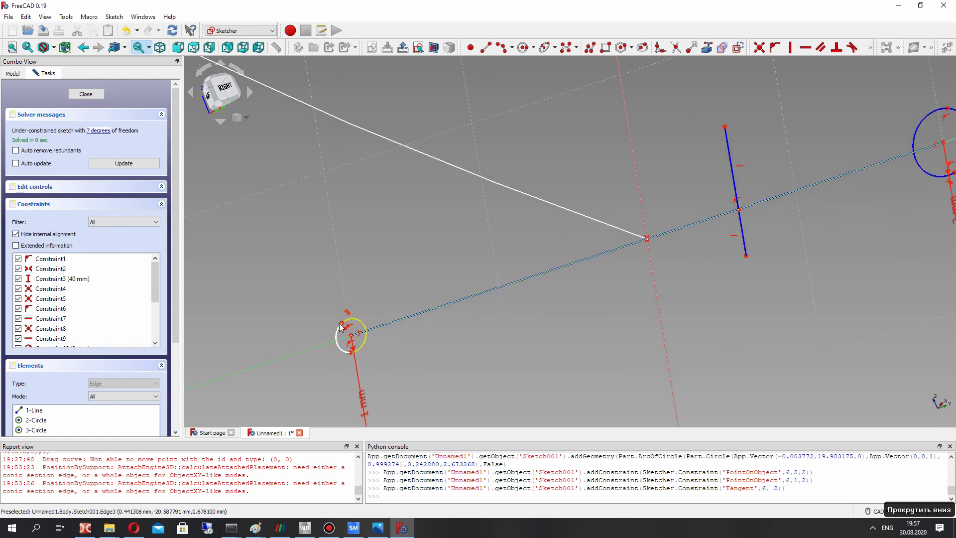
Step: Slightly adjust the positions of the two end arcs along their construction circles
drag(341, 323, 340, 314)
scroll(398, 326, down, 10)
mouse_move(391, 334)
middle_down()
mouse_move(485, 311)
mouse_move(762, 305)
mouse_move(636, 371)
mouse_move(726, 315)
mouse_move(499, 306)
mouse_move(579, 247)
middle_up()
scroll(709, 296, up, 15)
mouse_move(559, 320)
middle_down()
mouse_move(503, 328)
mouse_move(448, 316)
middle_up()
scroll(503, 329, down, 5)
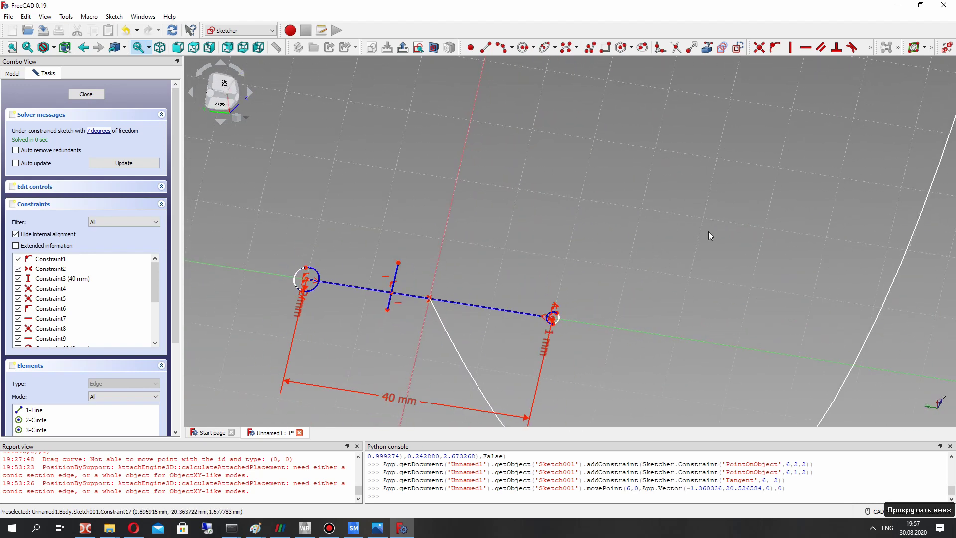
middle_drag(725, 219, 754, 183)
mouse_move(457, 301)
middle_down()
mouse_move(471, 305)
mouse_move(465, 319)
middle_up()
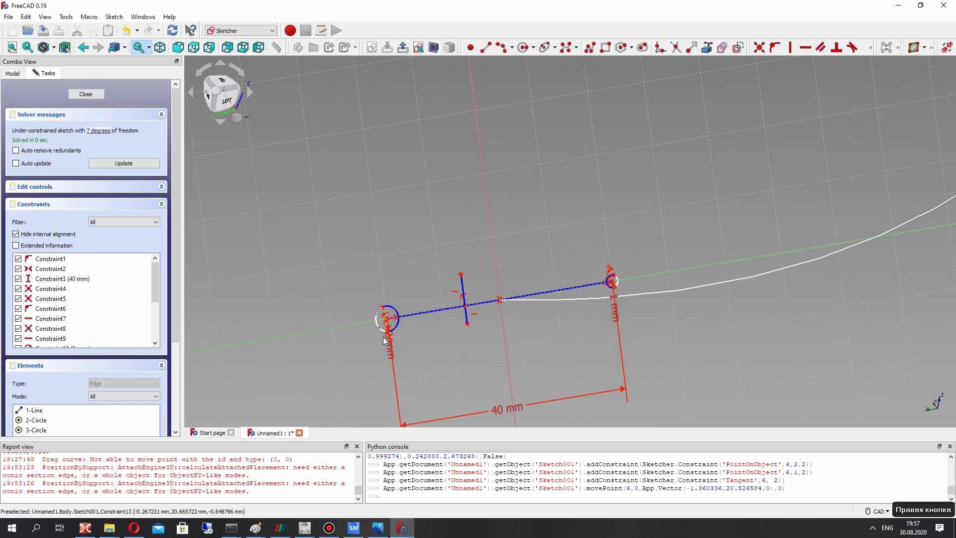
scroll(382, 322, up, 3)
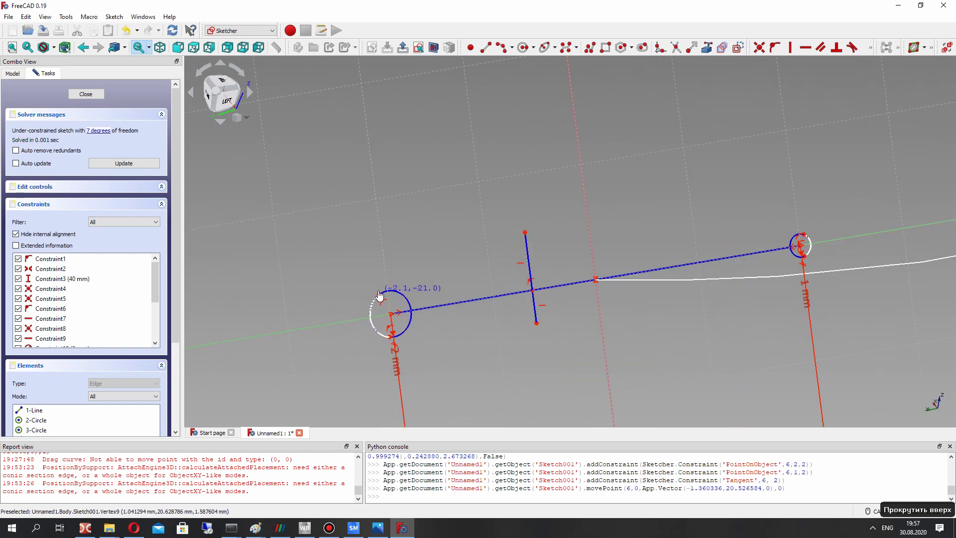
drag(379, 295, 380, 296)
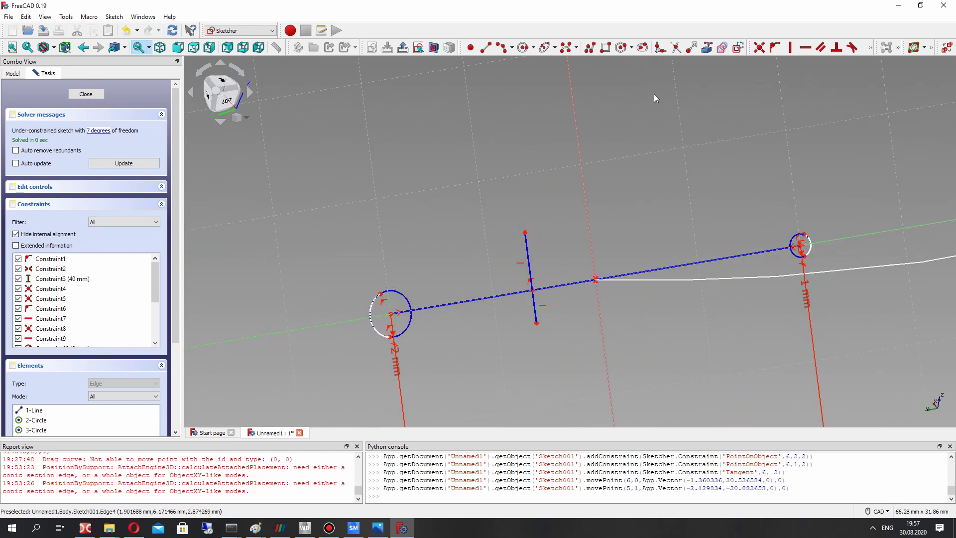
Step: Draw a three-point arc of about 57 mm radius joining the end arcs' upper endpoints through the upper crossing line's end
click(502, 48)
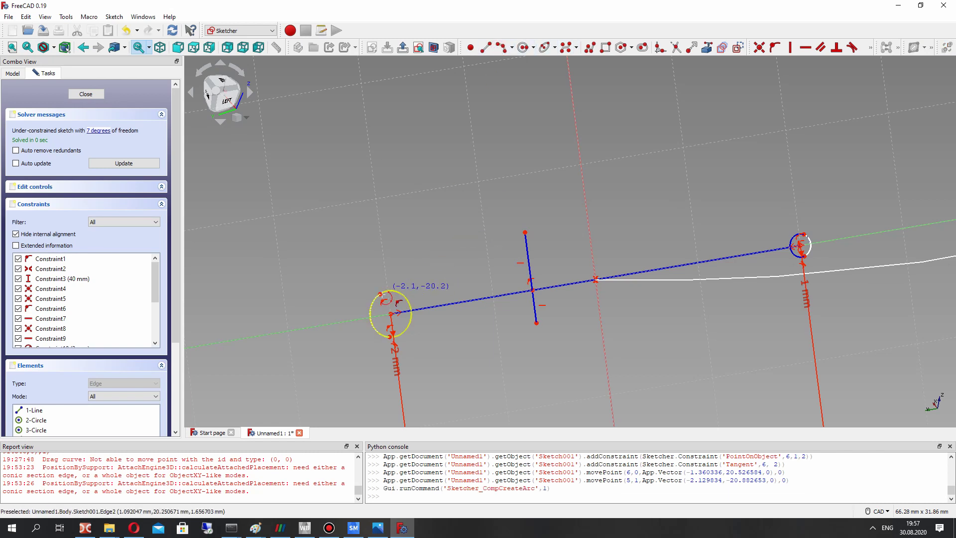
click(380, 295)
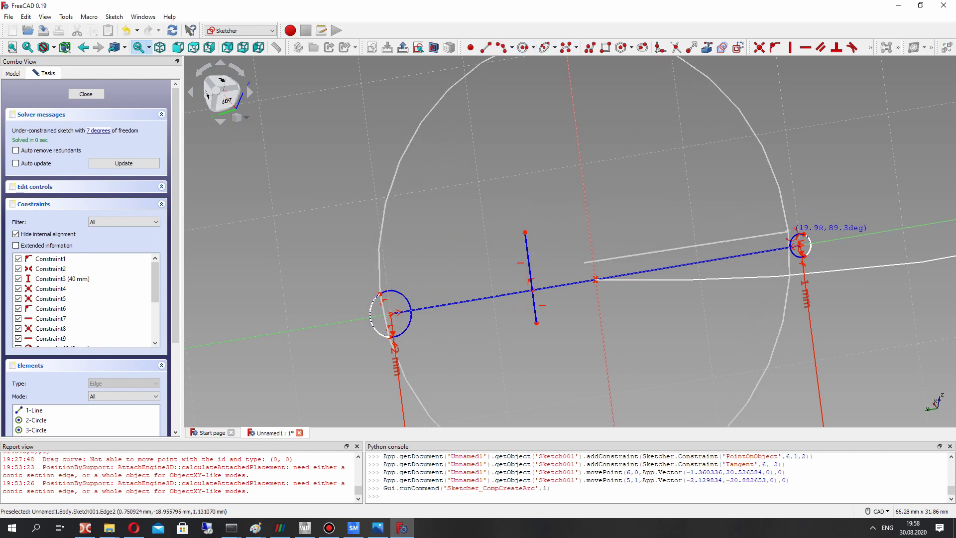
click(802, 234)
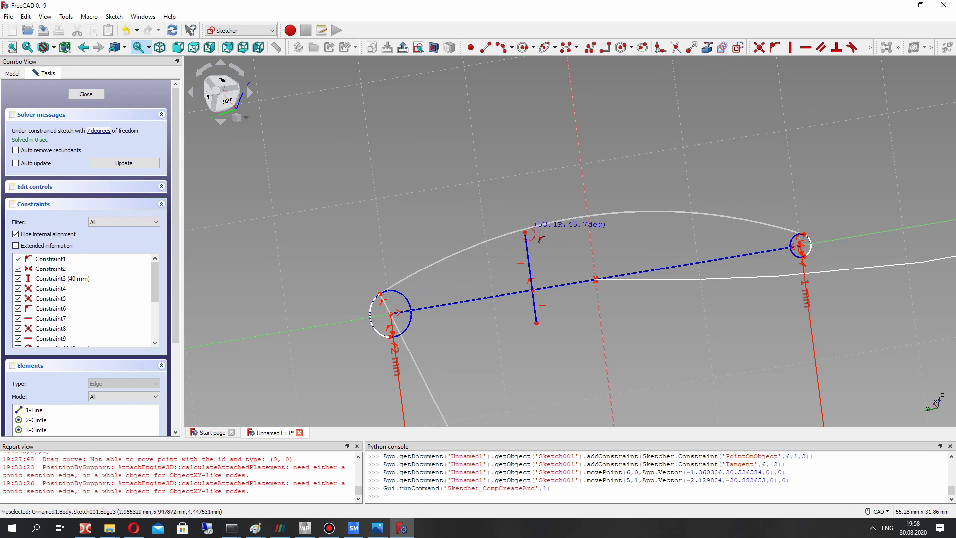
click(525, 233)
Step: Draw a three-point arc of about 151 mm radius joining the end arcs' lower endpoints through the lower crossing line's end
click(391, 336)
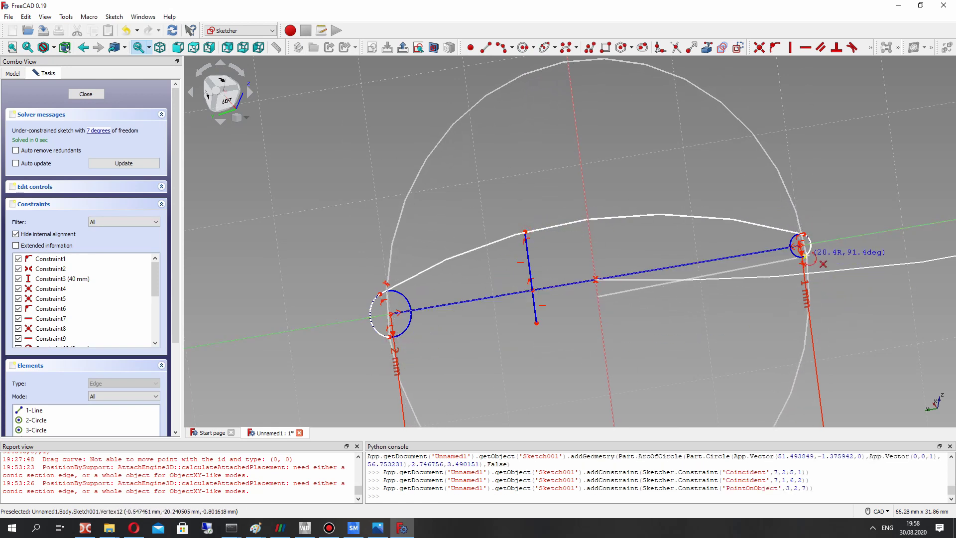
click(537, 324)
scroll(543, 314, down, 4)
scroll(547, 304, up, 3)
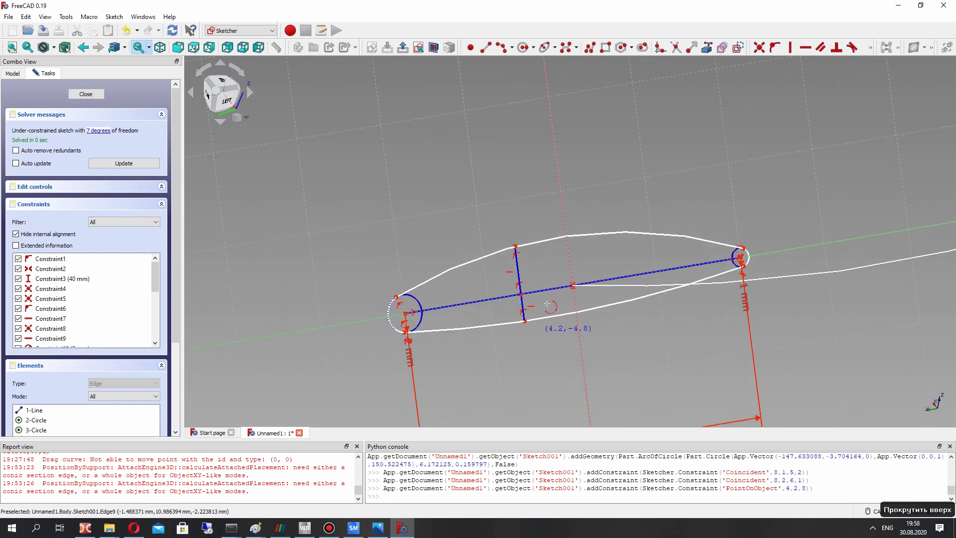
scroll(431, 326, up, 1)
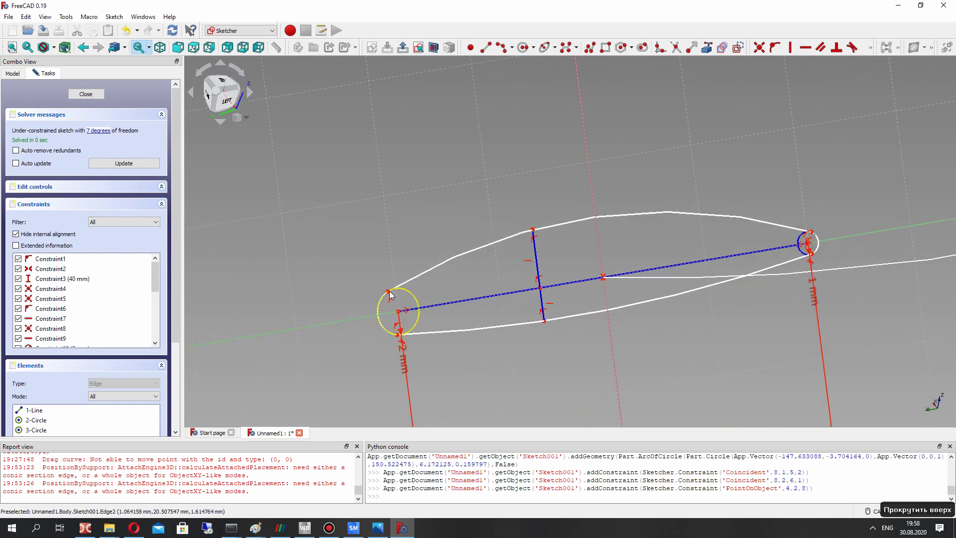
Step: Shift the 2 mm end arc's upper endpoint along its circle and make the upper long arc tangent to that end arc
drag(384, 295, 406, 294)
click(406, 294)
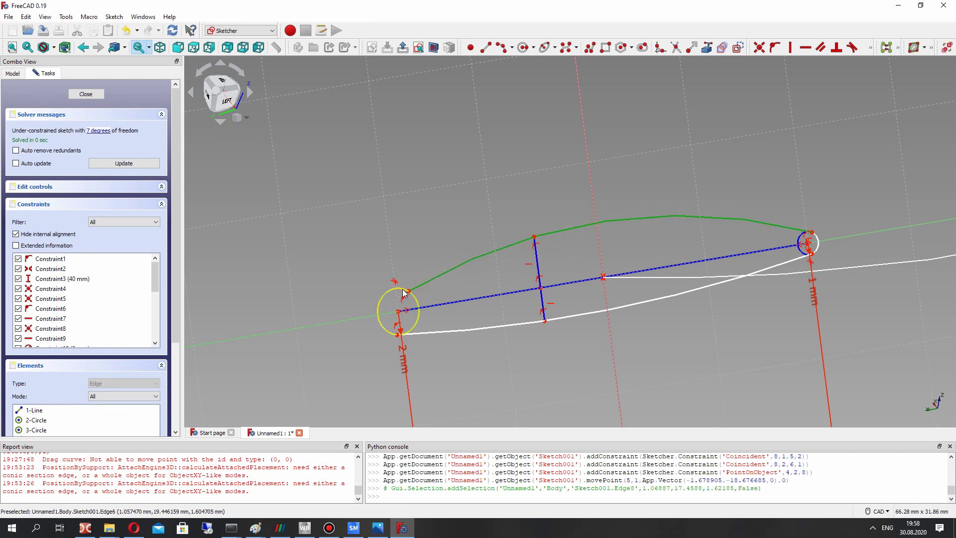
click(404, 292)
key(Escape)
scroll(408, 284, up, 1)
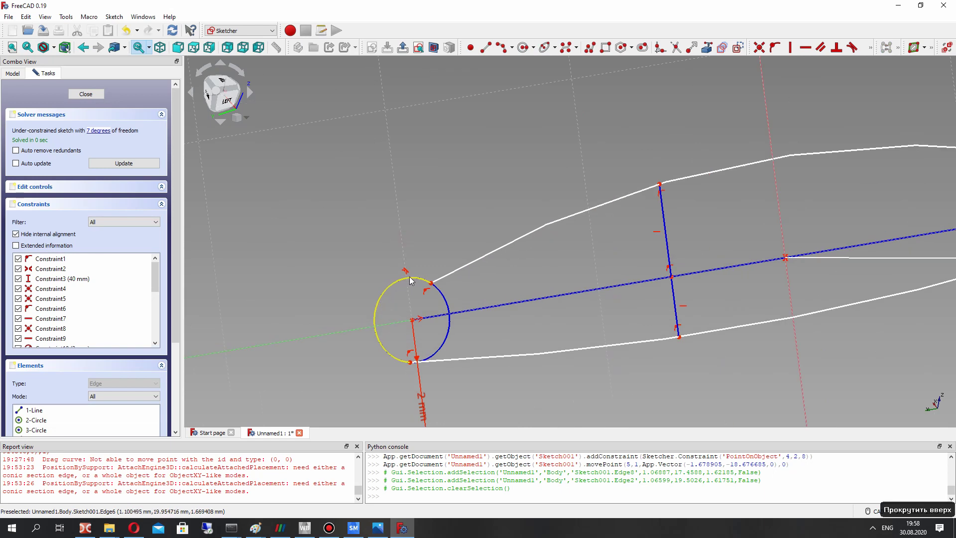
click(413, 283)
click(463, 268)
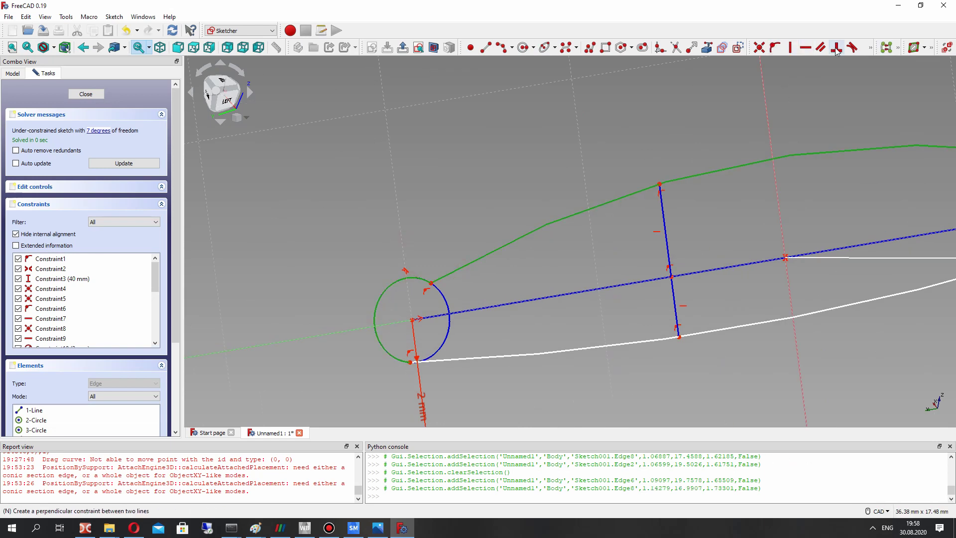
click(853, 48)
click(577, 282)
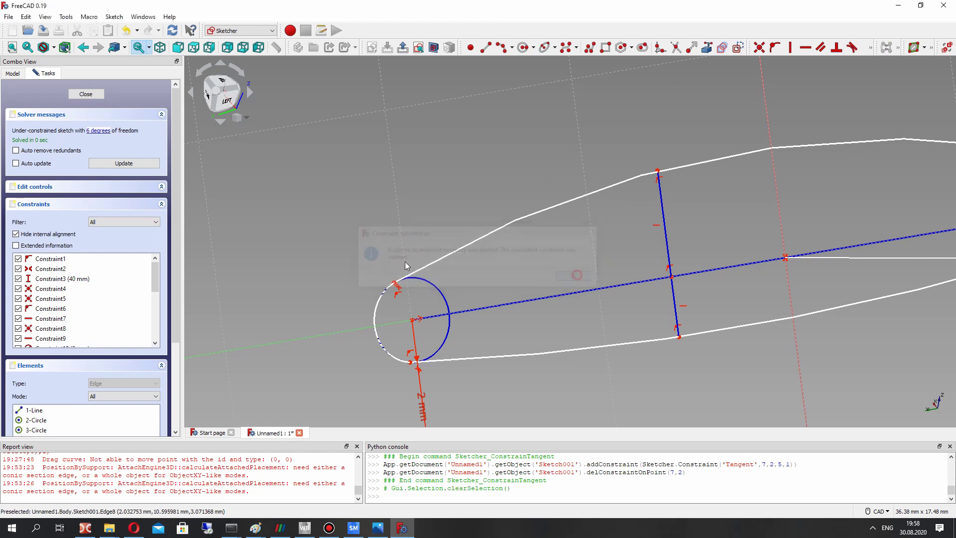
Step: Make the lower long arc tangent to the 2 mm end arc
click(461, 358)
click(397, 367)
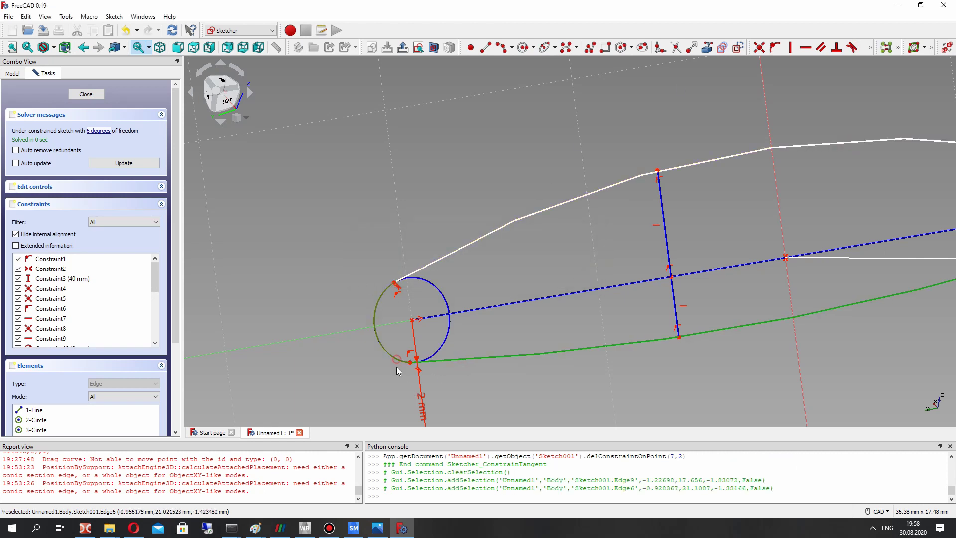
click(853, 48)
click(587, 275)
Step: Make the upper long arc tangent to the 1 mm end arc
scroll(692, 288, down, 3)
scroll(811, 277, up, 6)
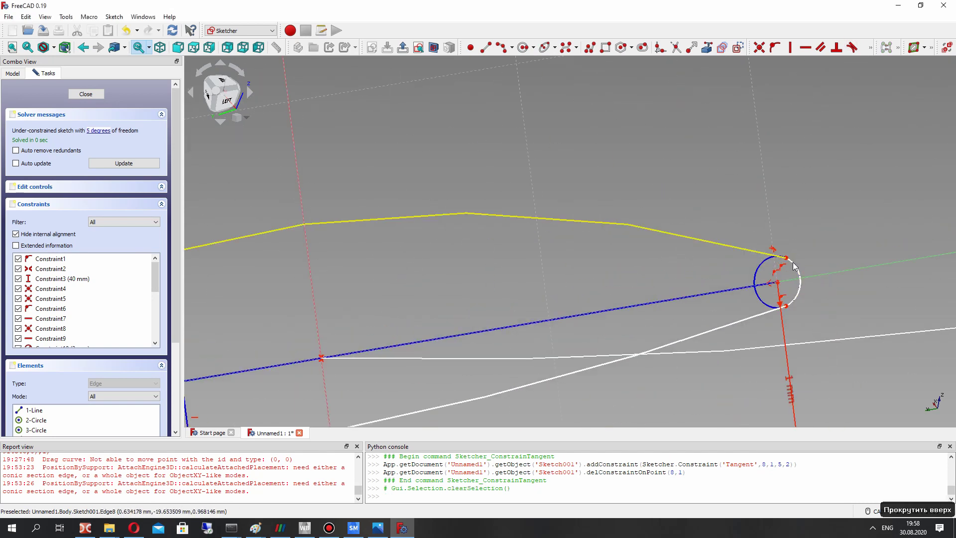
click(796, 266)
click(685, 264)
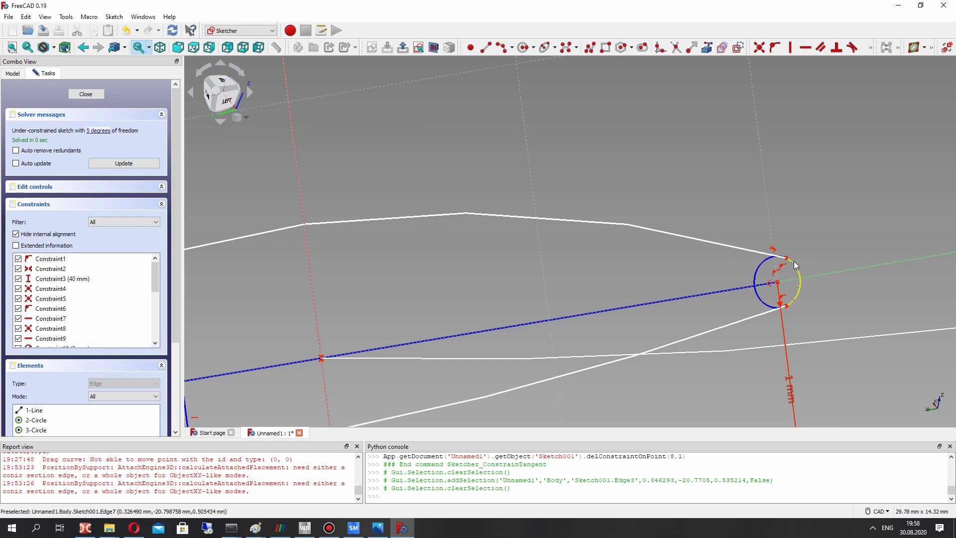
click(796, 266)
click(735, 244)
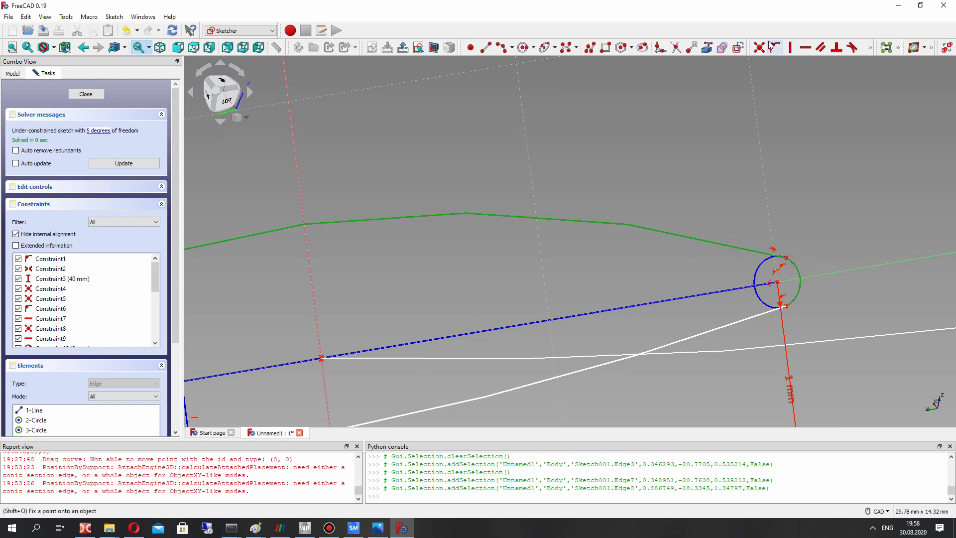
click(853, 48)
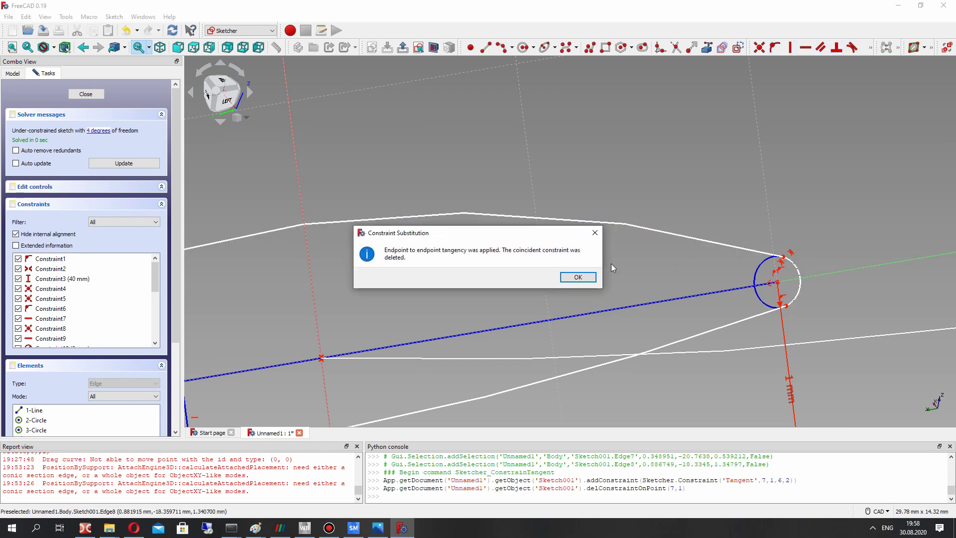
click(578, 277)
Step: Make the lower long arc tangent to the 1 mm end arc
click(793, 303)
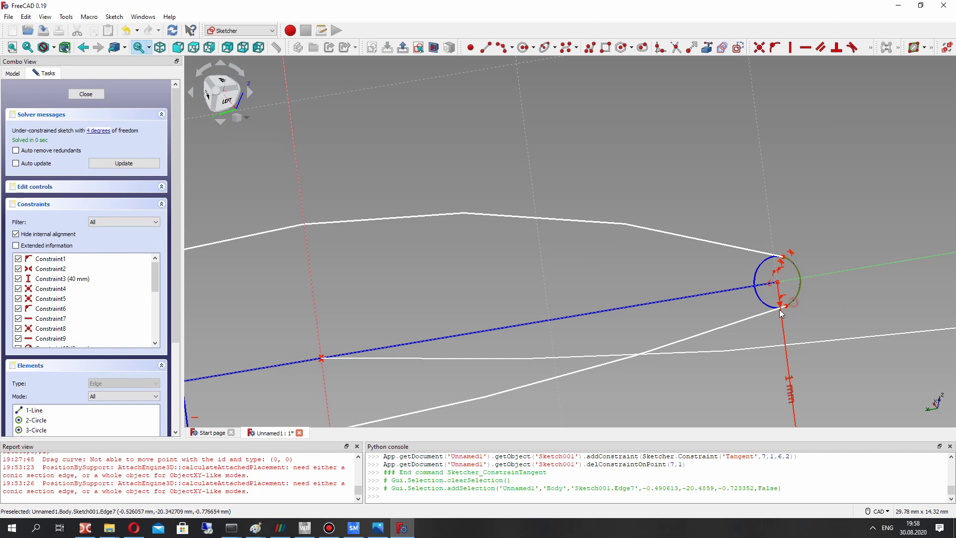
click(755, 317)
click(853, 48)
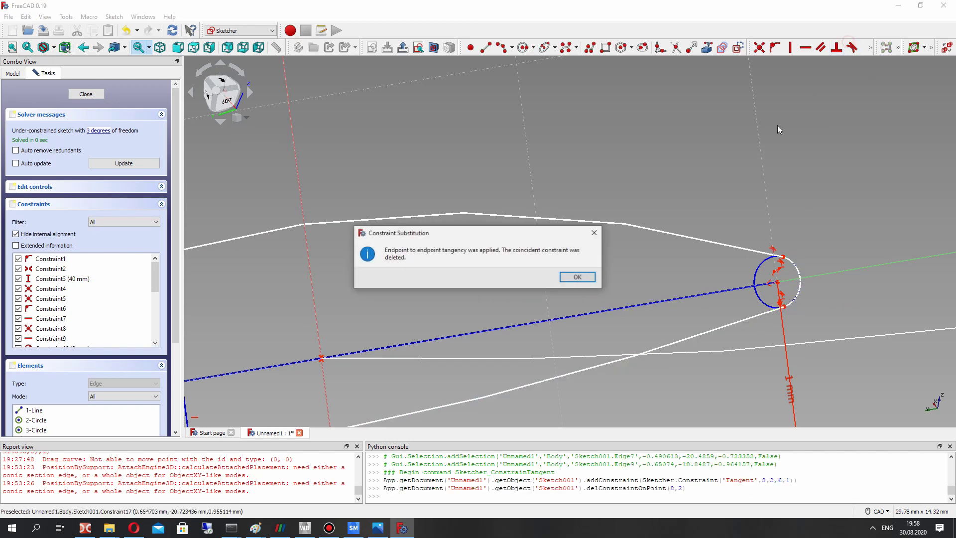
click(573, 278)
Step: Move the short crossing lines toward the 2 mm circle, placing their upper end at about (-4.4, -10.7)
scroll(498, 309, down, 5)
scroll(497, 320, up, 4)
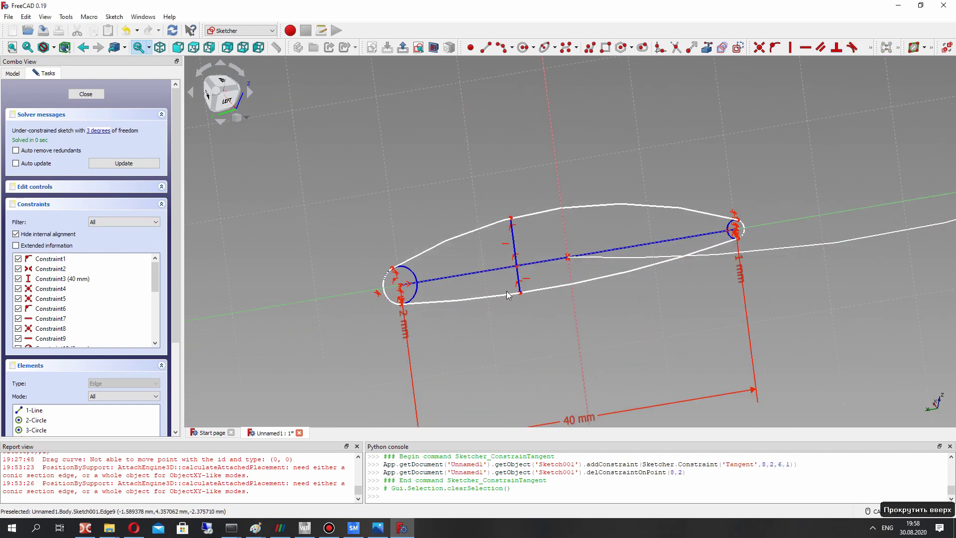
drag(520, 302, 521, 289)
drag(511, 219, 480, 220)
mouse_move(480, 229)
mouse_down()
mouse_move(454, 249)
mouse_move(473, 231)
mouse_up()
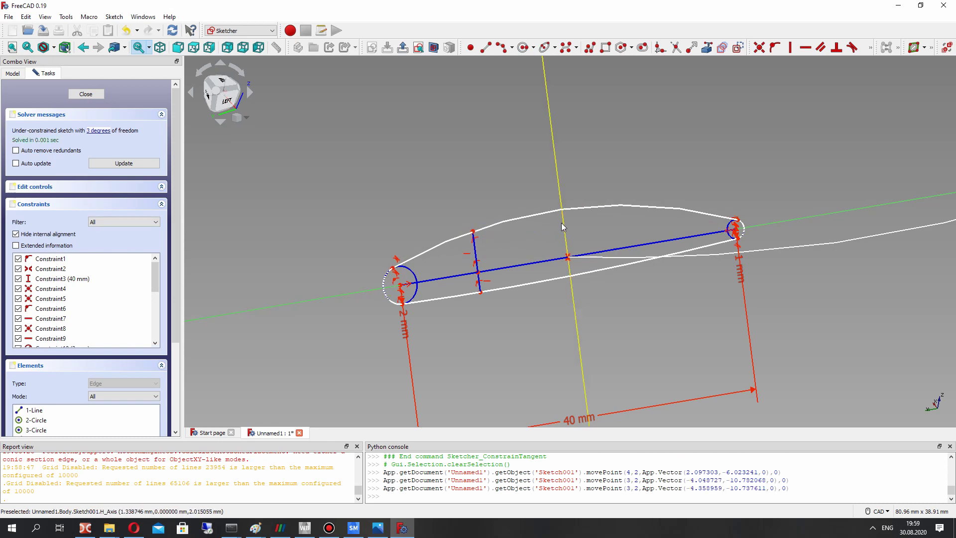
Step: Replace the upper long arc with a B-spline controlled by the upper crossing line's end, and raise that point to about (-8.6, -10.4)
click(540, 212)
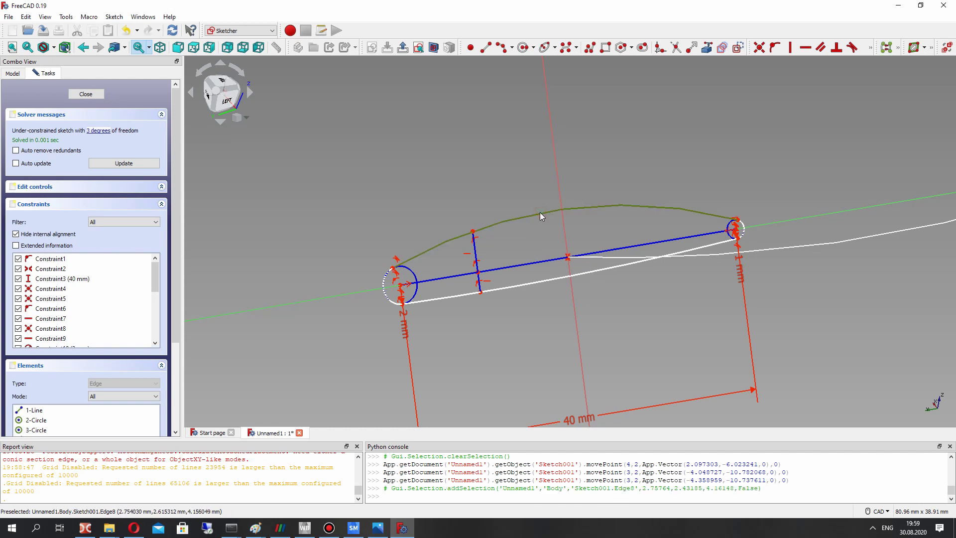
key(Delete)
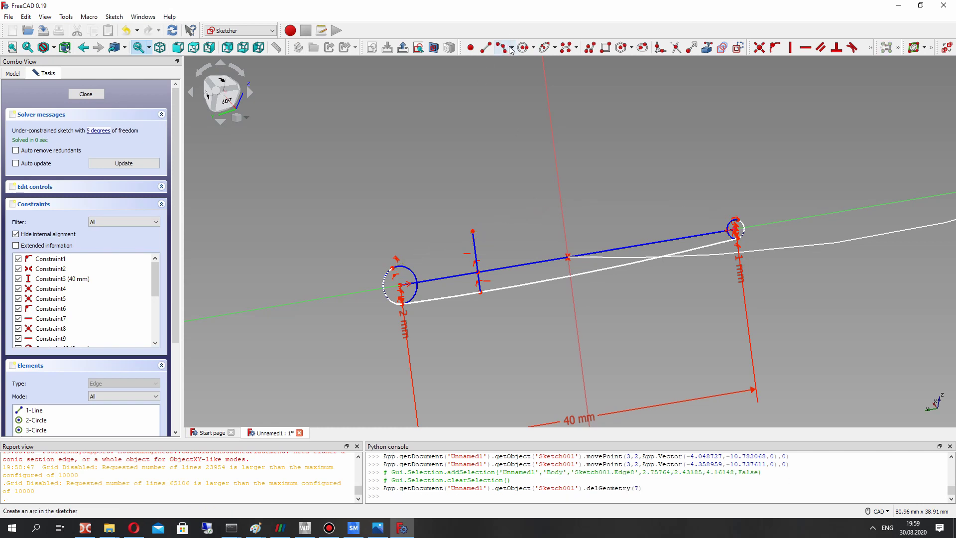
click(590, 47)
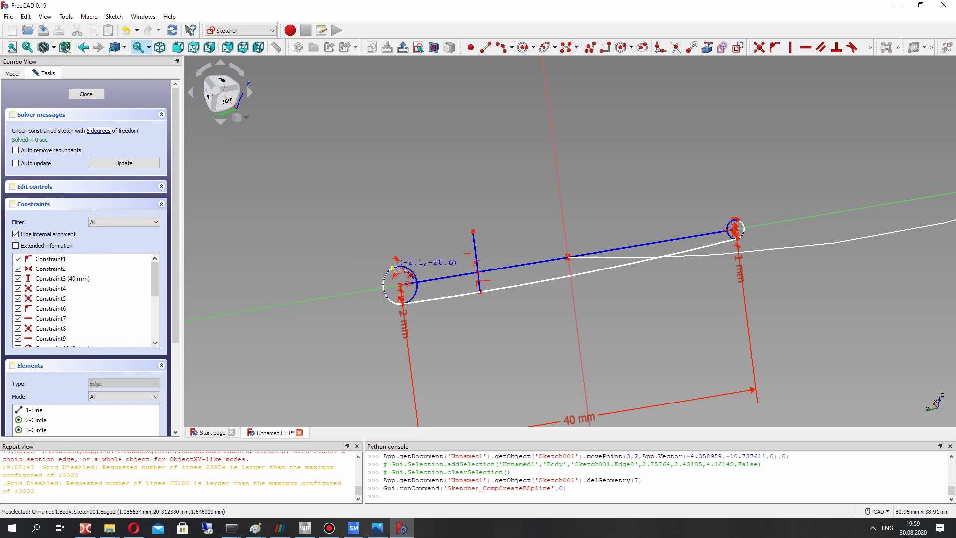
click(393, 268)
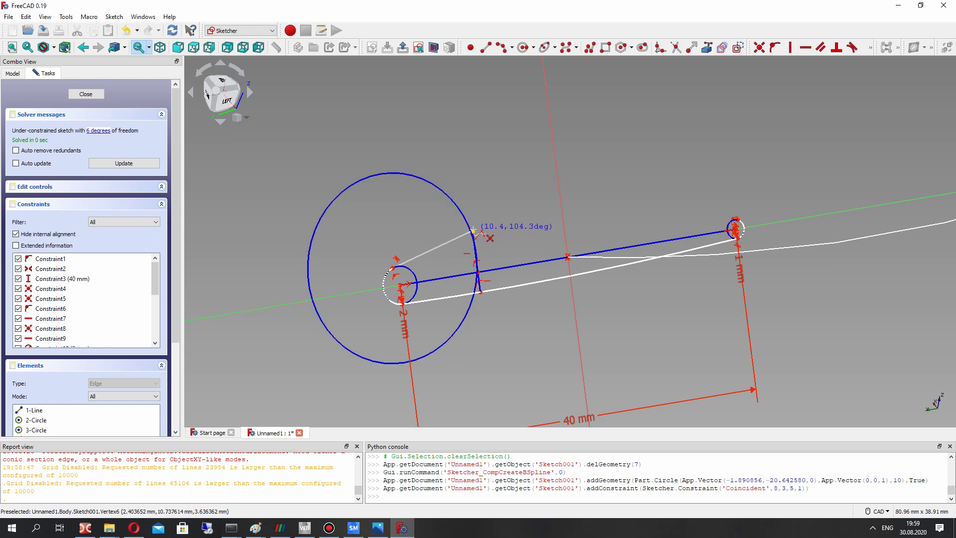
click(474, 231)
click(738, 218)
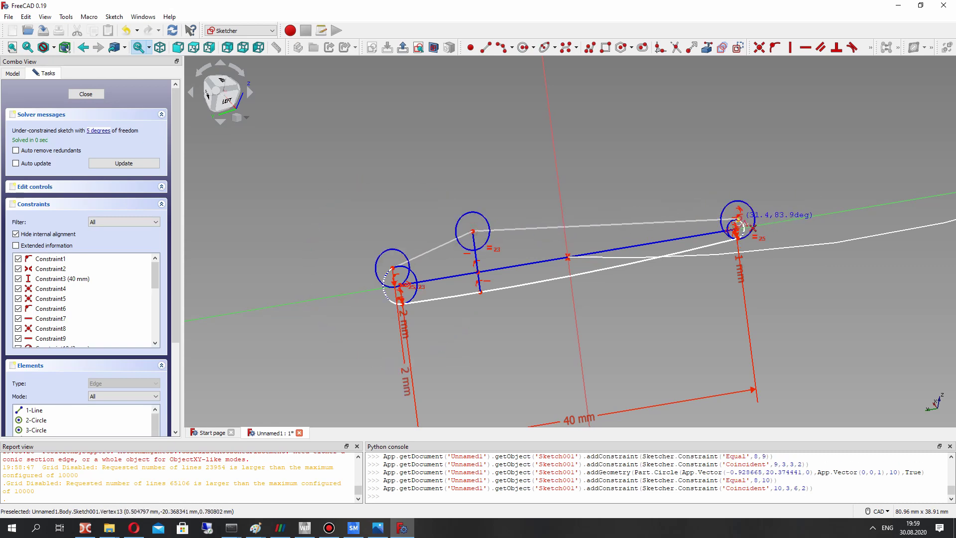
right_click(702, 168)
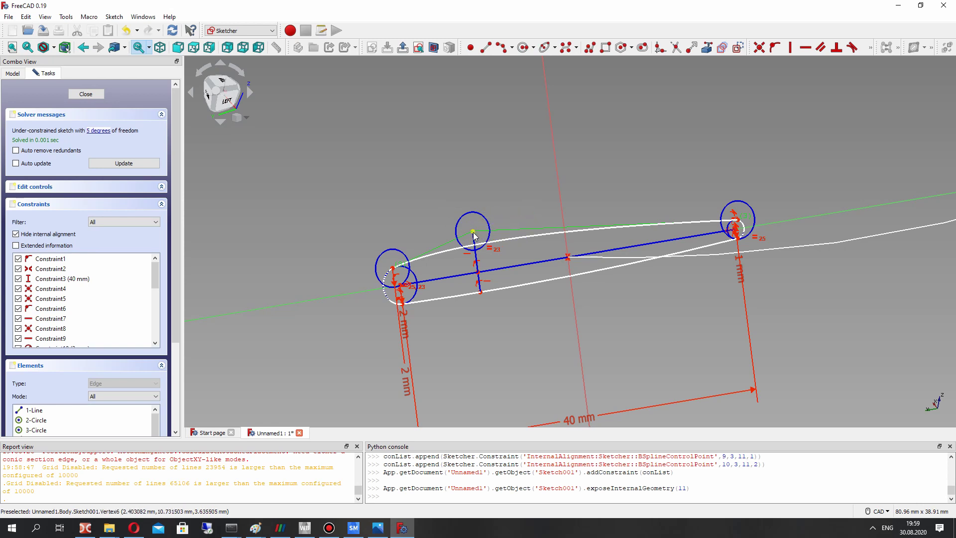
click(472, 235)
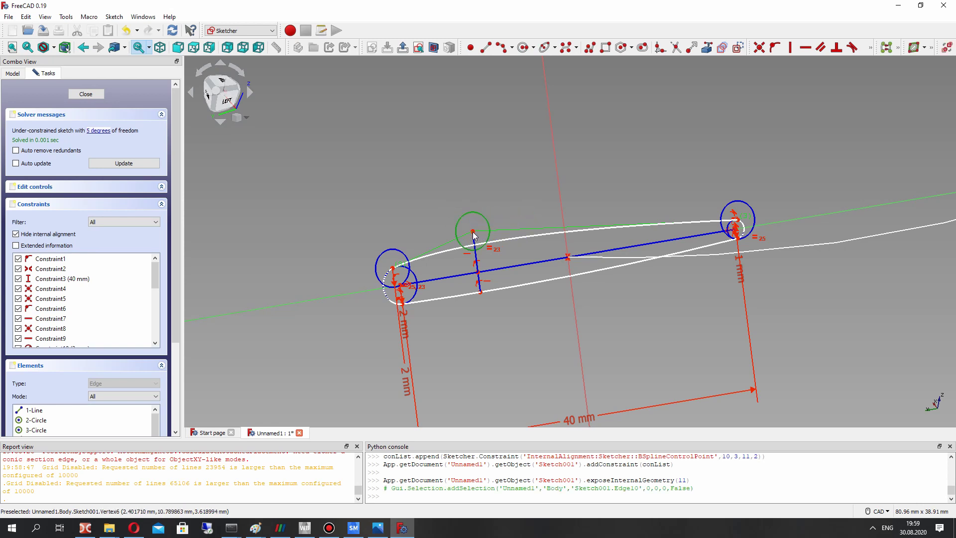
drag(472, 232, 471, 190)
Step: Try to make the upper B-spline tangent to the 2 mm end arc
click(412, 253)
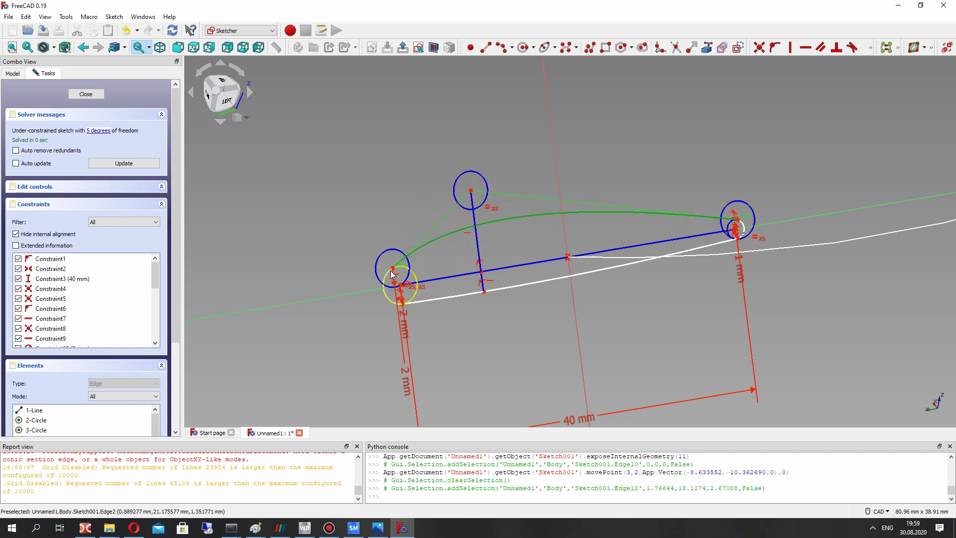
scroll(392, 274, up, 4)
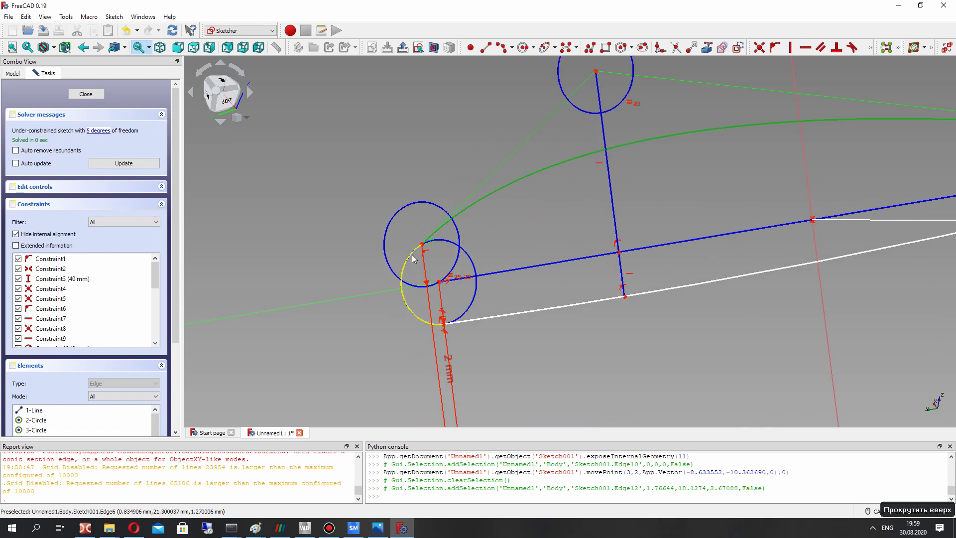
click(412, 258)
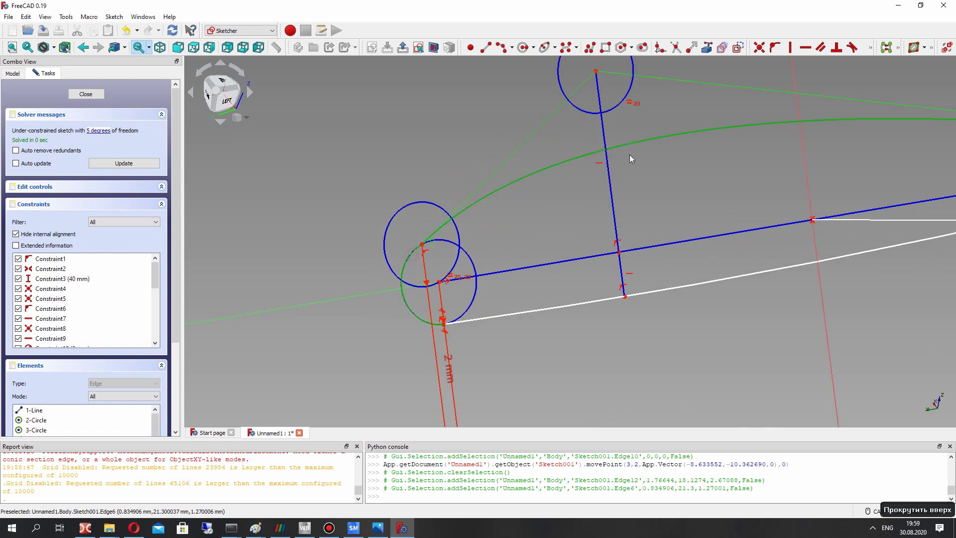
click(850, 48)
click(540, 277)
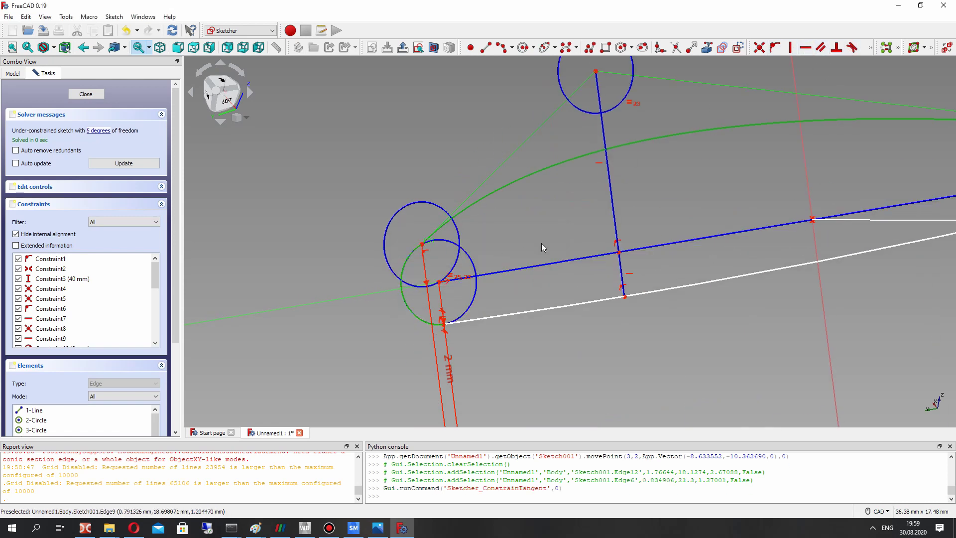
Step: Reshape the profile, moving the upper B-spline's control point at the crossing line's end to about (-8.4, -11.1), and close the sketch
scroll(555, 166, down, 4)
mouse_move(576, 126)
mouse_down()
mouse_move(610, 144)
mouse_move(574, 129)
mouse_up()
scroll(493, 214, up, 4)
mouse_move(500, 204)
mouse_down()
mouse_move(484, 213)
mouse_move(476, 204)
mouse_up()
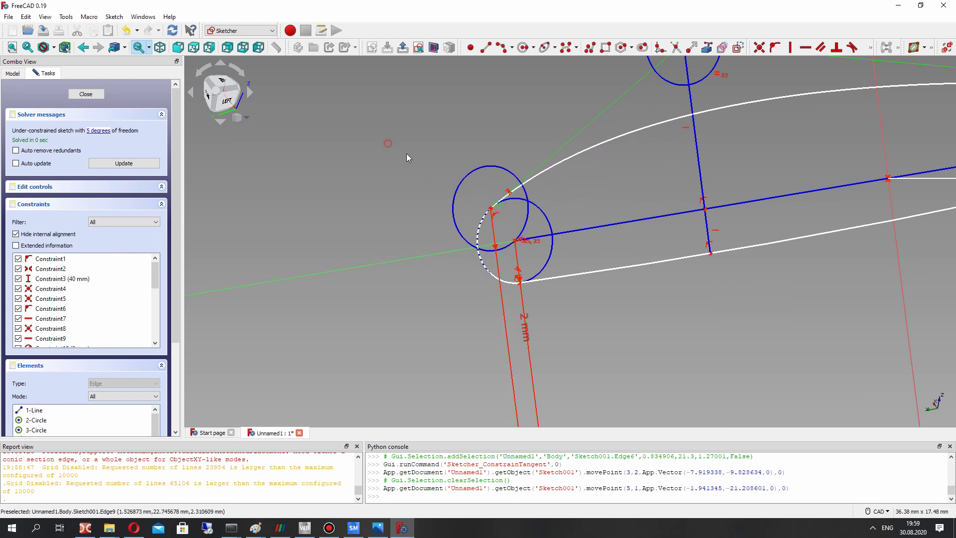
scroll(645, 226, down, 4)
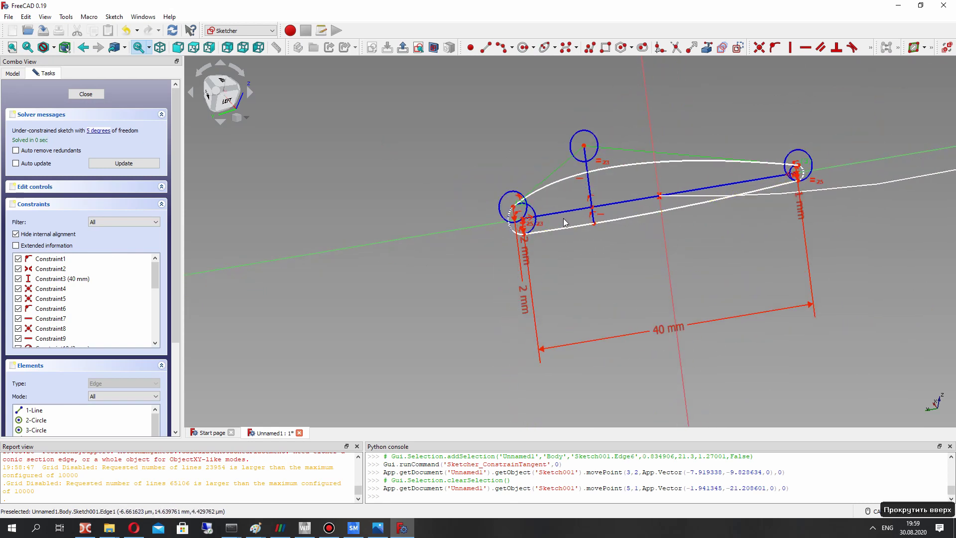
drag(594, 227, 598, 233)
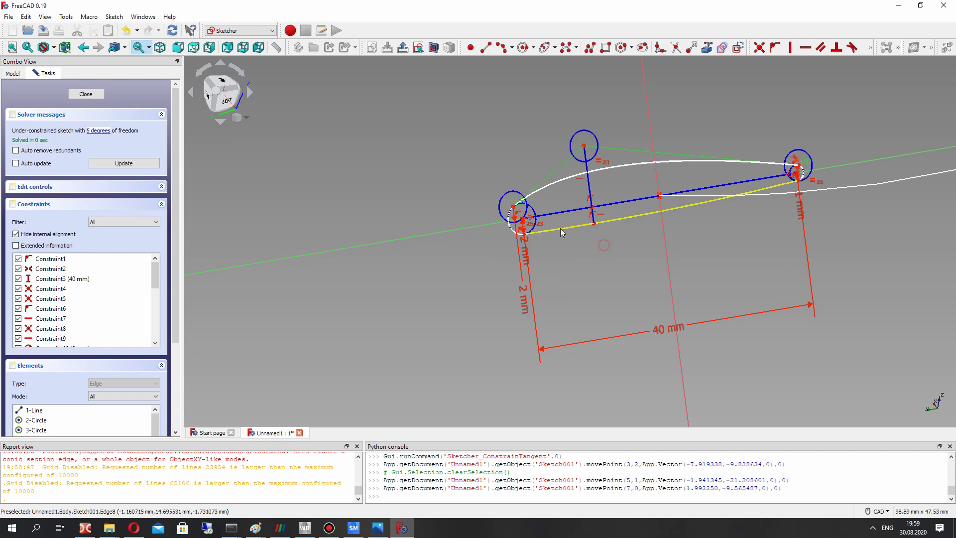
drag(585, 149, 576, 147)
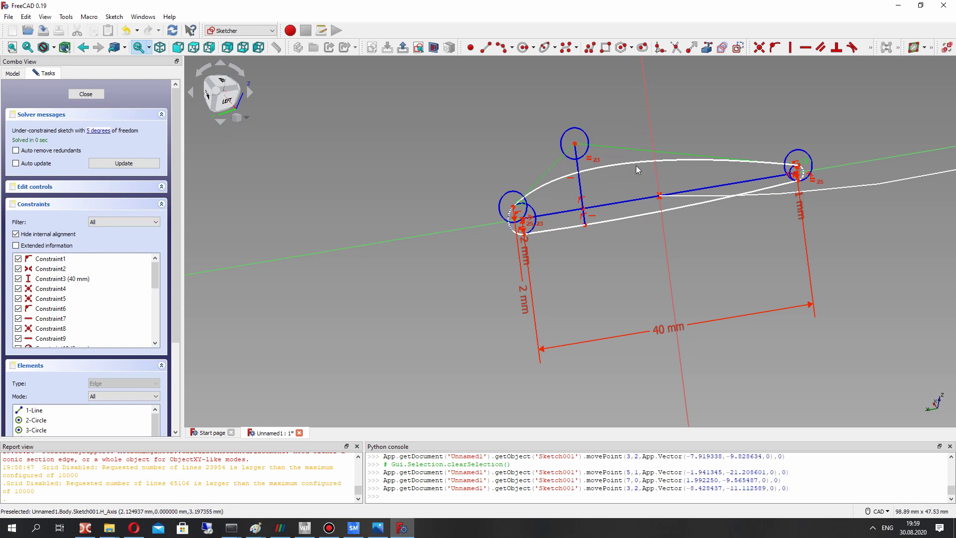
click(86, 95)
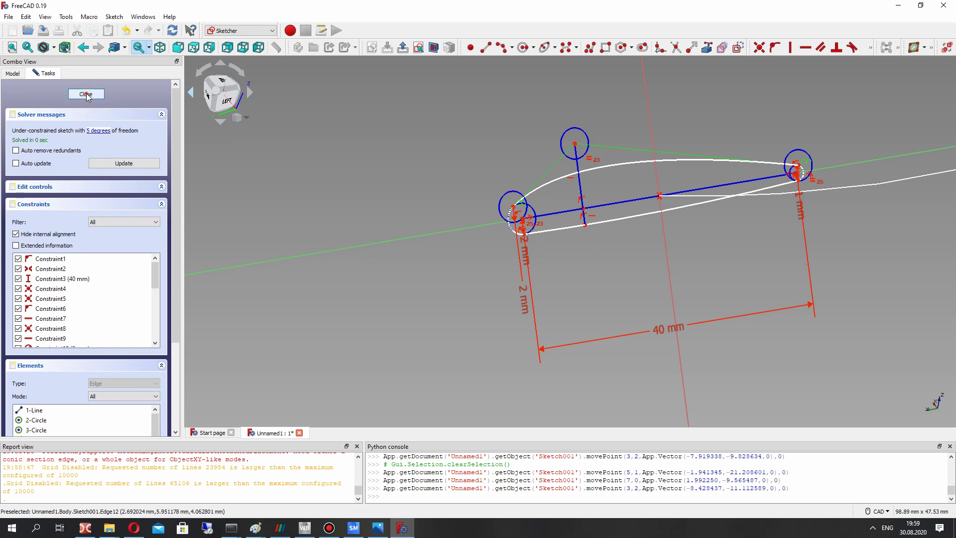
Step: Sweep the closed airfoil-like profile sketch along the curved B-spline path sketch as an additive pipe
mouse_move(483, 279)
middle_down()
mouse_move(503, 336)
mouse_move(486, 264)
middle_up()
scroll(455, 213, up, 5)
scroll(358, 207, down, 7)
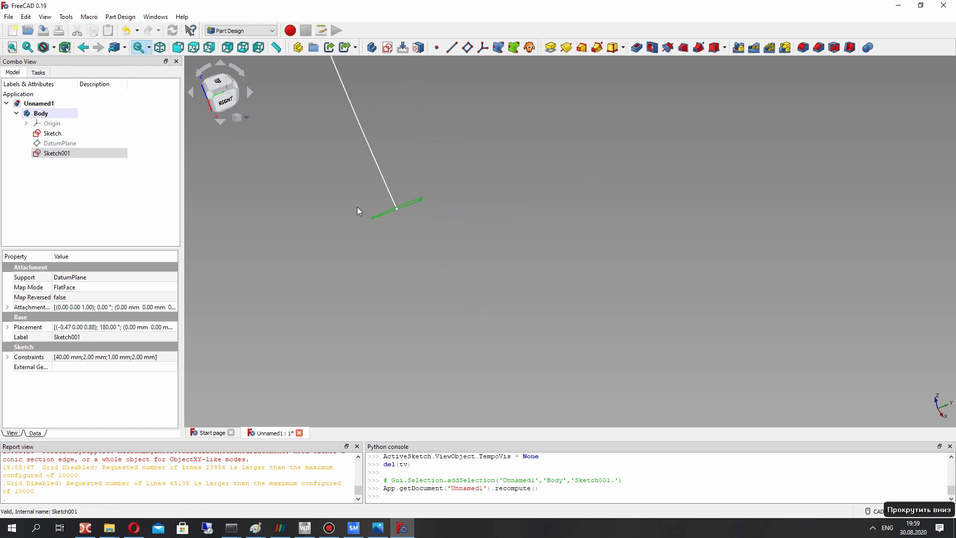
click(597, 47)
click(28, 186)
click(374, 151)
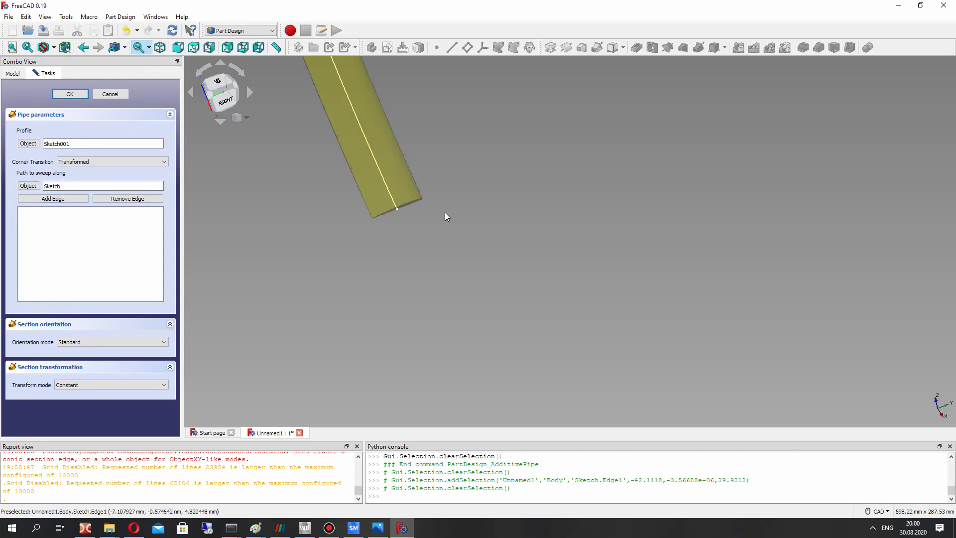
scroll(445, 214, up, 3)
click(77, 93)
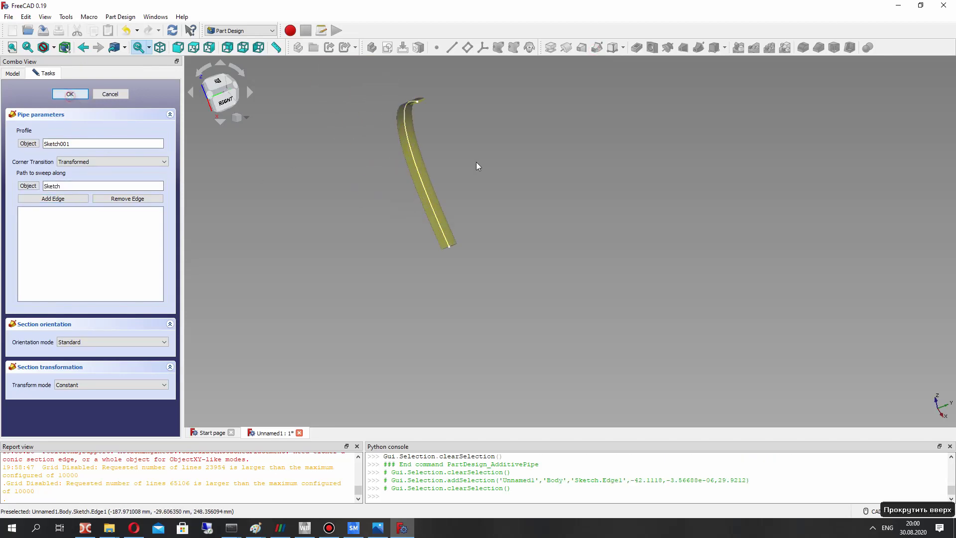
Step: Create a polar pattern of the swept pipe around the base Z axis with 2 occurrences over 360°
right_drag(461, 163, 372, 94)
scroll(498, 294, up, 12)
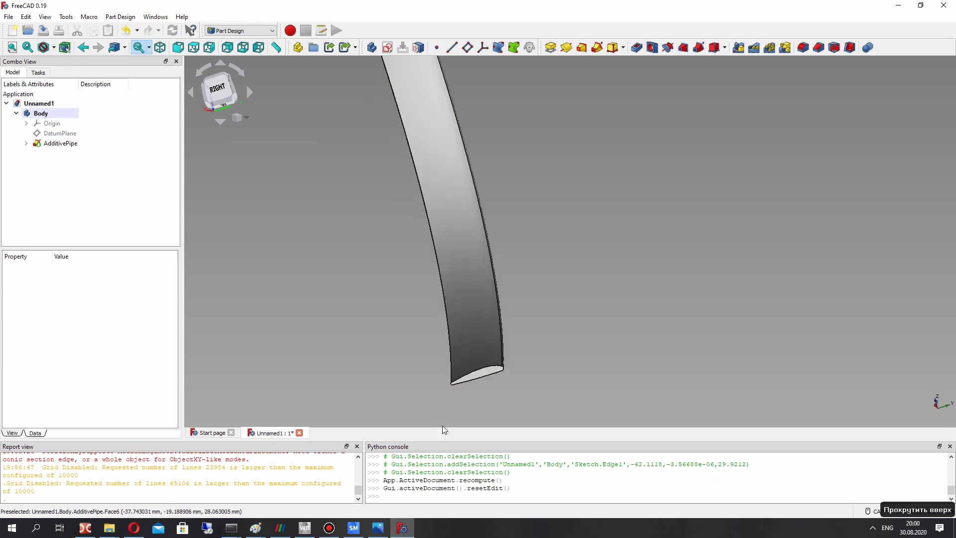
scroll(515, 244, down, 8)
middle_drag(502, 243, 479, 199)
scroll(478, 231, down, 5)
click(67, 146)
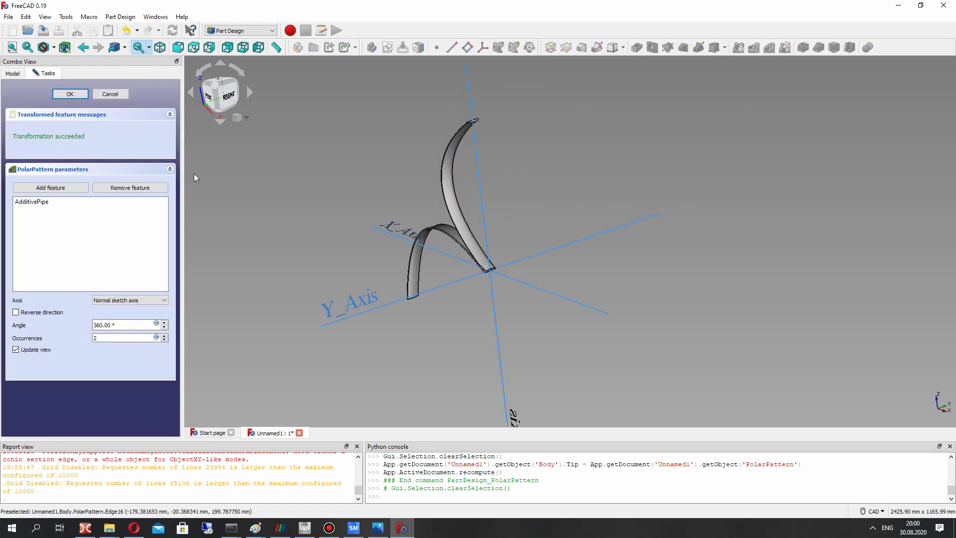
click(108, 301)
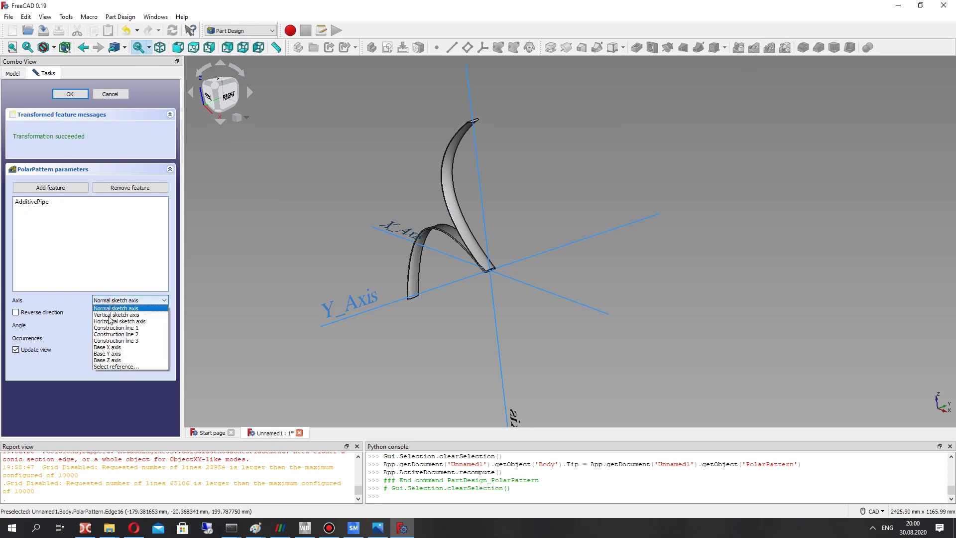
click(107, 361)
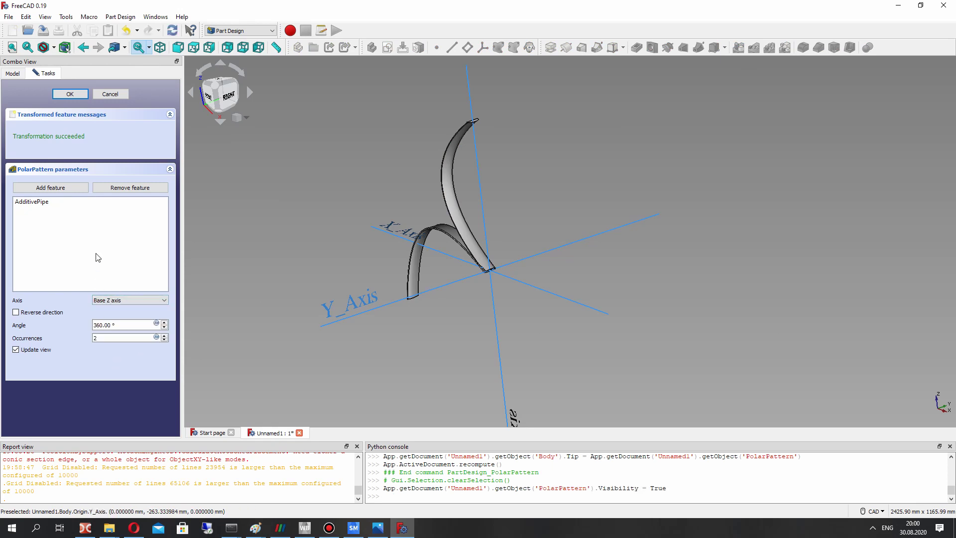
click(70, 94)
Step: Start a new sketch on the XY base plane
middle_drag(486, 225, 506, 174)
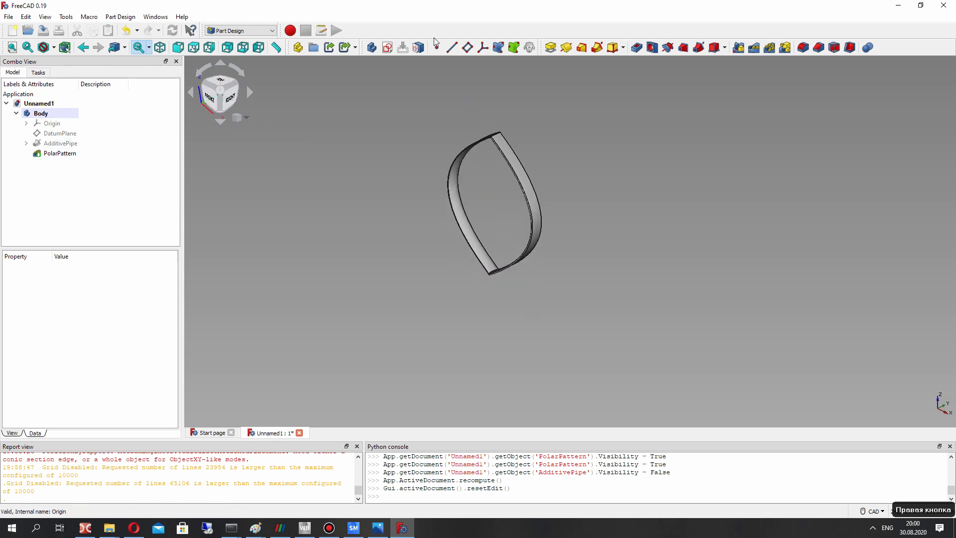
click(388, 47)
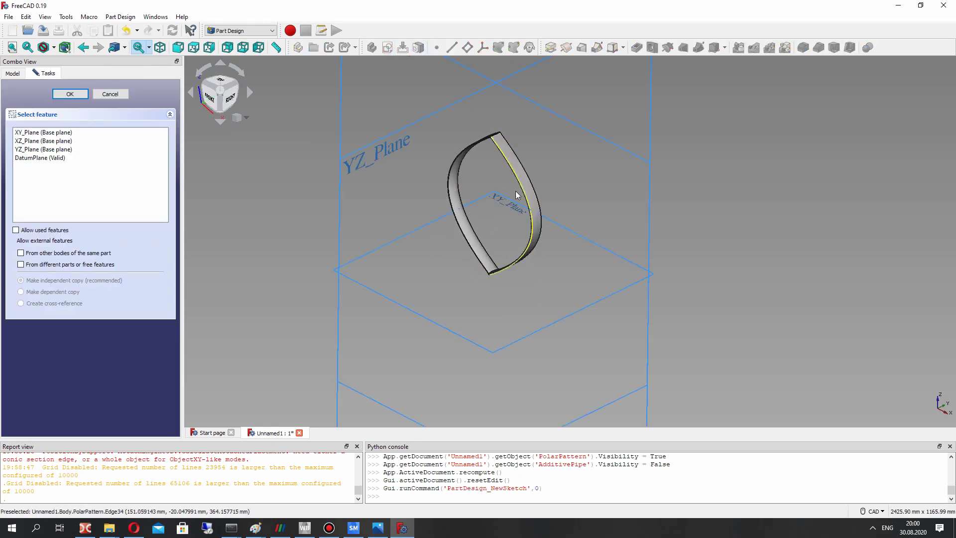
click(504, 201)
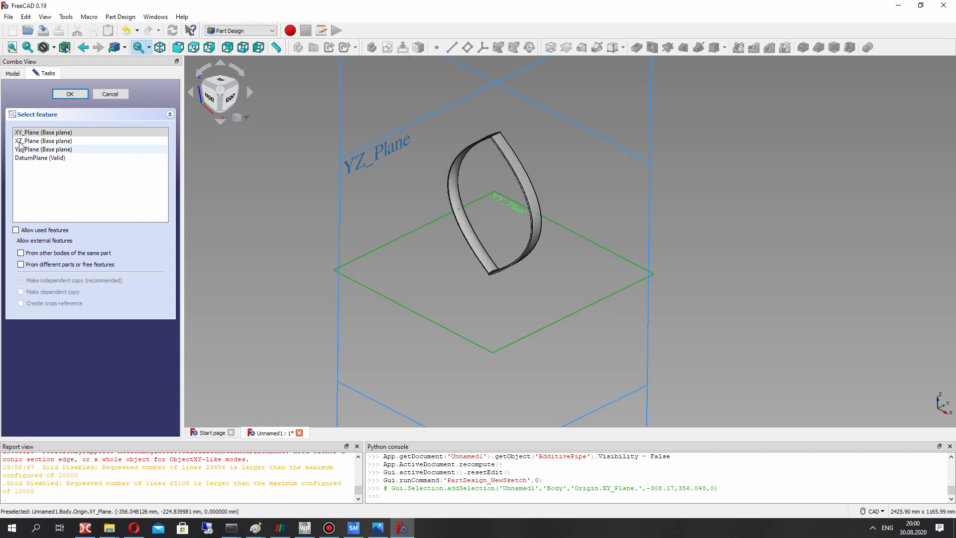
click(66, 94)
Step: Draw a circle centred on the sketch origin with a radius of about 29 mm
scroll(555, 336, up, 3)
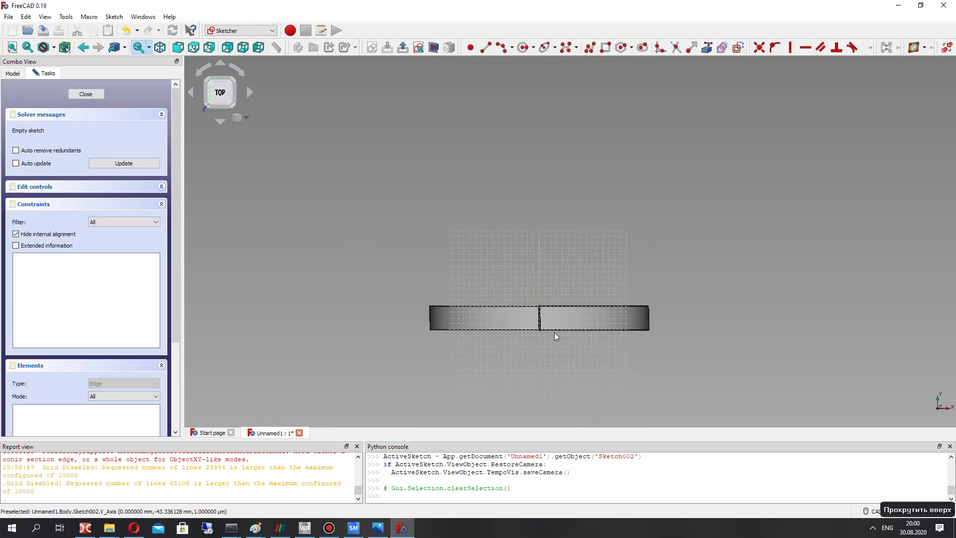
middle_drag(498, 274, 509, 137)
right_drag(509, 138, 510, 138)
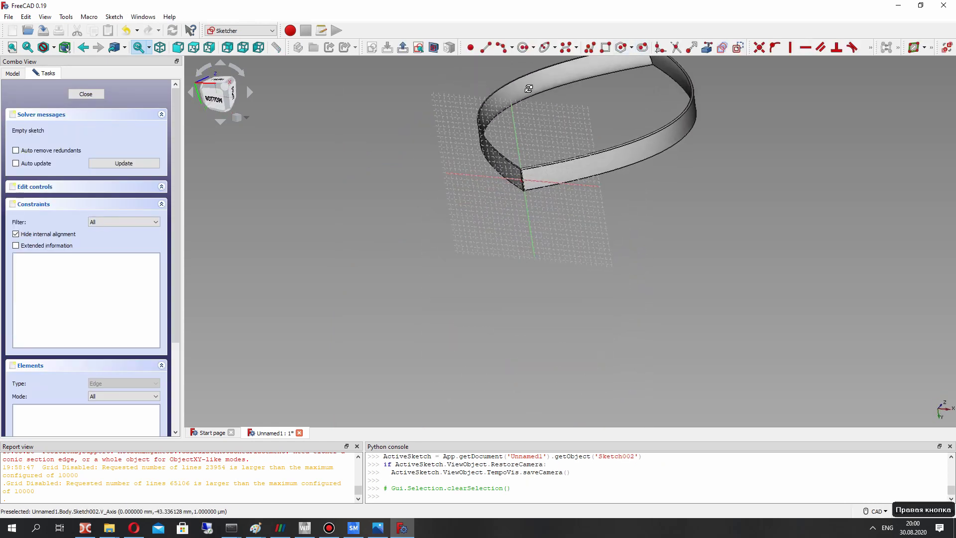
scroll(512, 142, up, 5)
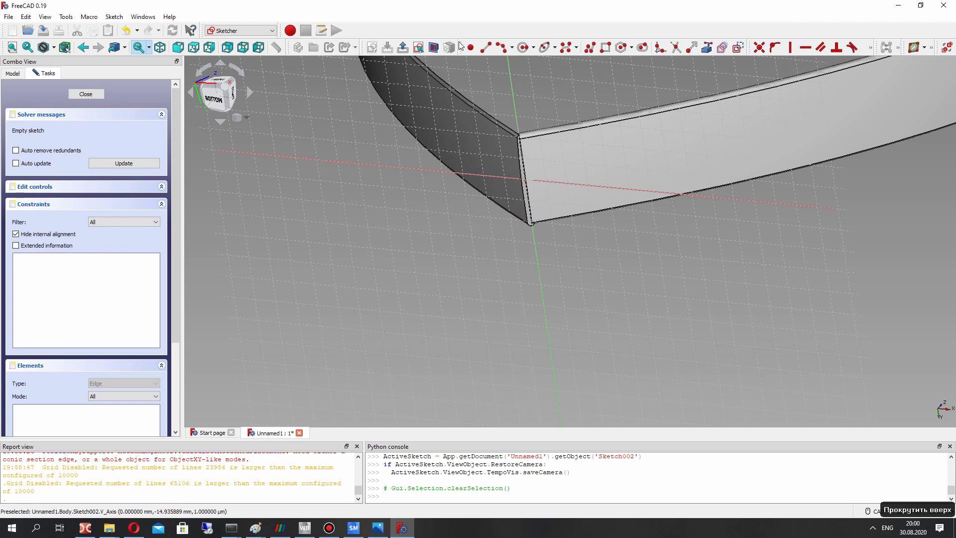
click(523, 47)
mouse_move(526, 179)
middle_down()
mouse_move(593, 177)
mouse_move(593, 203)
middle_up()
scroll(594, 201, up, 4)
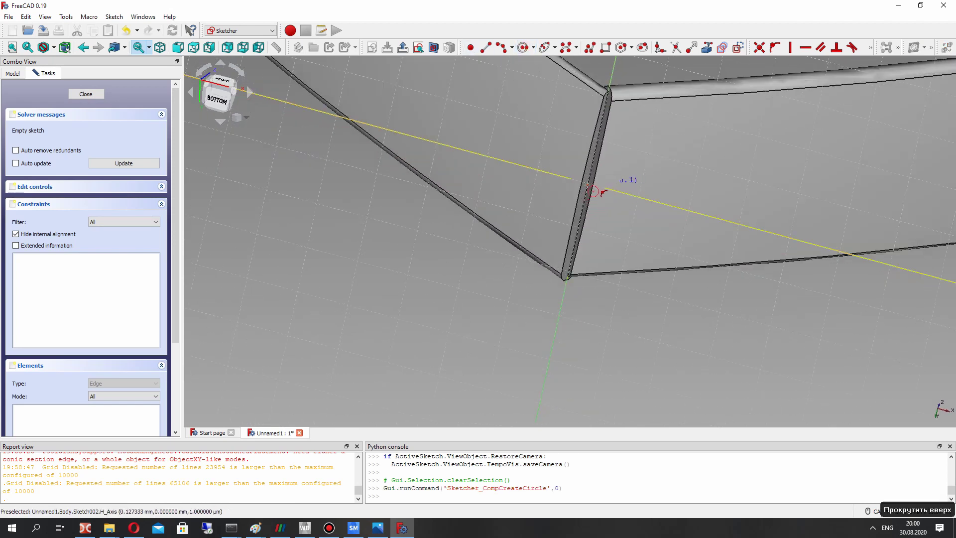
mouse_move(617, 177)
right_down()
mouse_move(573, 226)
mouse_move(545, 302)
mouse_move(657, 224)
mouse_move(687, 154)
mouse_move(641, 118)
right_up()
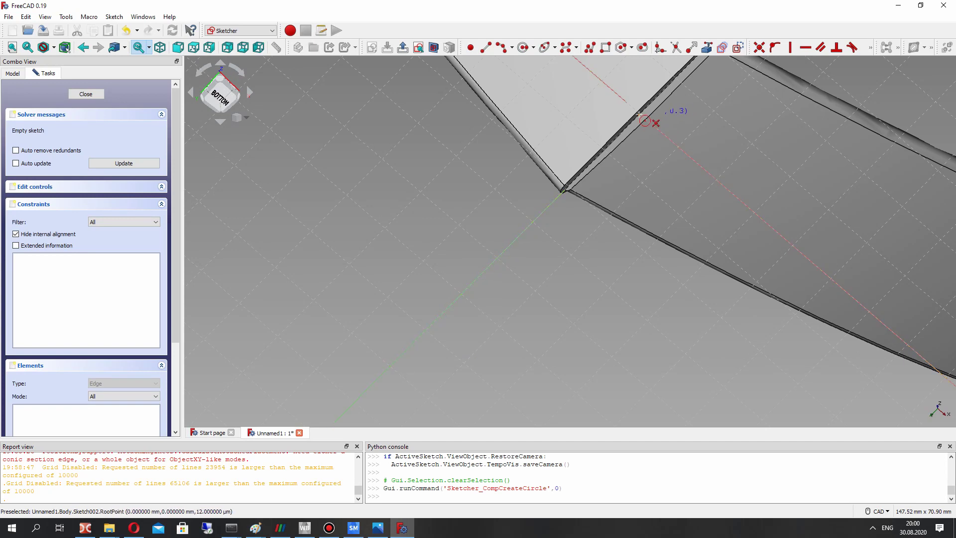
scroll(616, 89, down, 3)
click(616, 87)
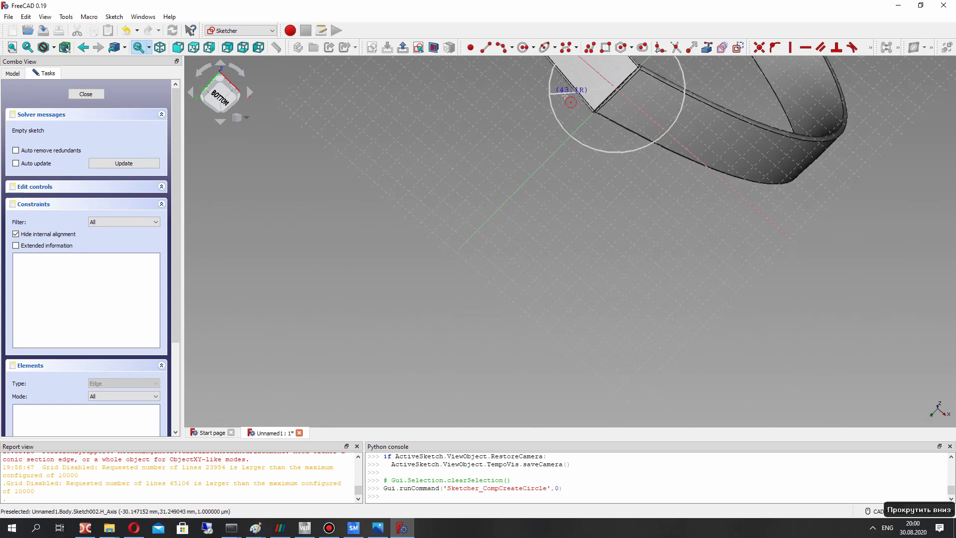
click(589, 125)
Step: Constrain the circle's radius to 18 mm
scroll(633, 159, down, 3)
middle_drag(623, 179, 571, 278)
click(549, 265)
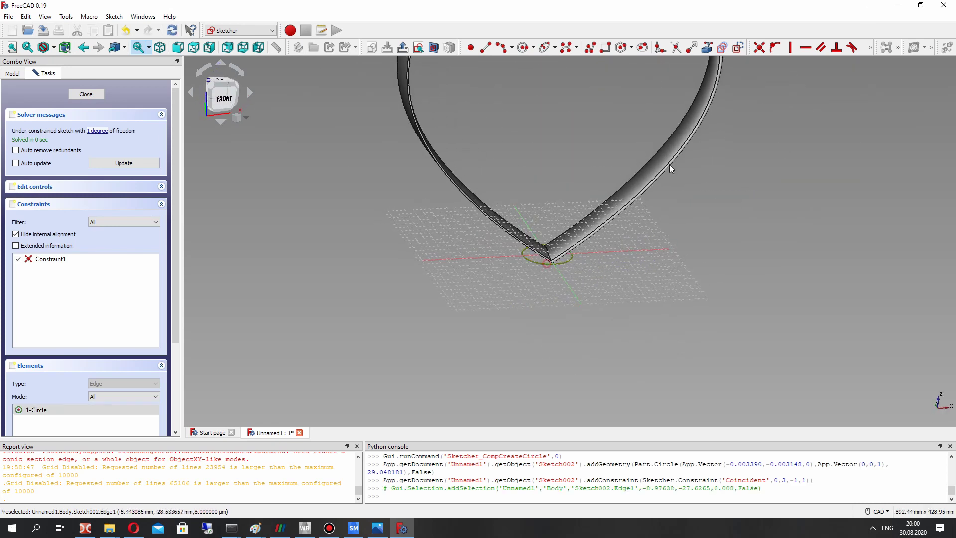
click(870, 50)
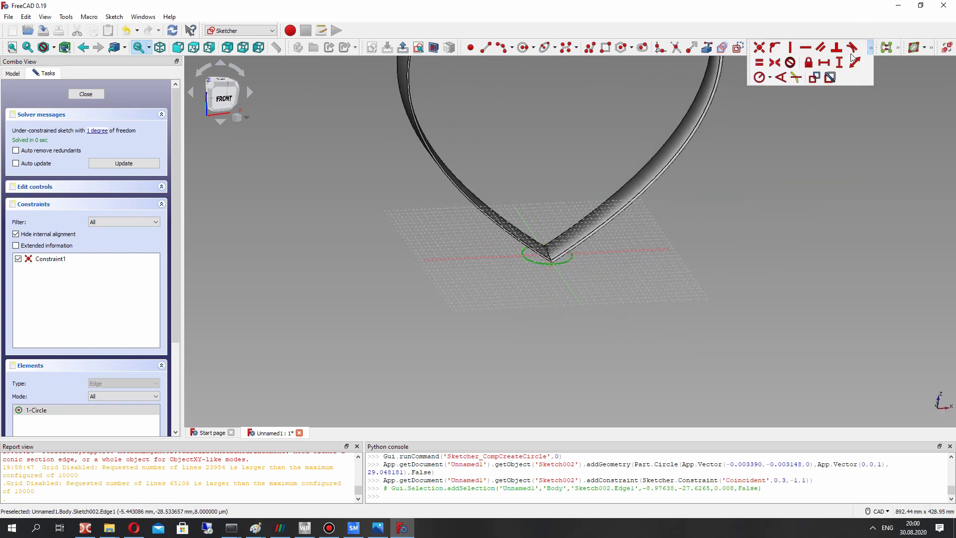
click(758, 79)
text(18)
key(Return)
Step: Increase the circle's radius to 22 mm, and further to 24 mm
mouse_move(634, 238)
right_down()
mouse_move(548, 325)
mouse_move(653, 248)
mouse_move(491, 271)
mouse_move(495, 308)
right_up()
scroll(584, 255, up, 6)
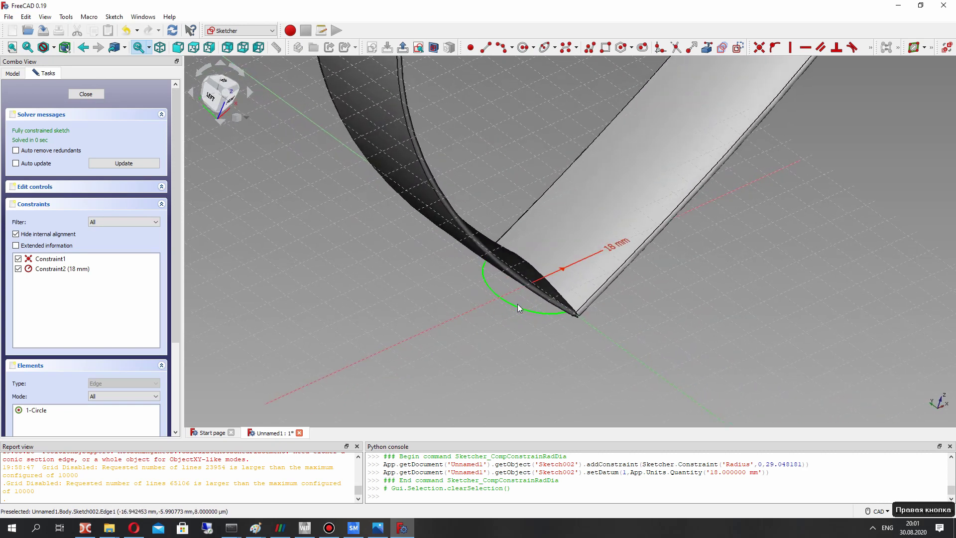
double_click(613, 248)
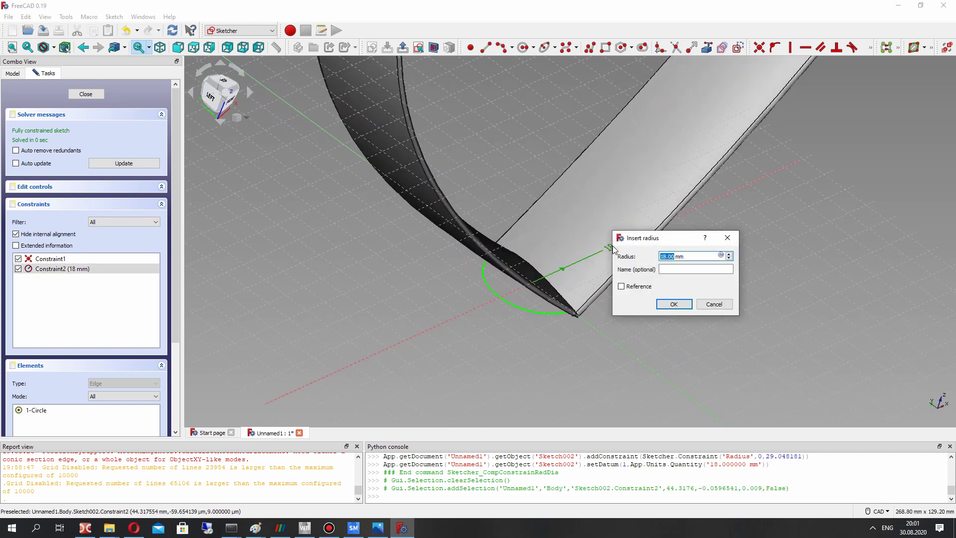
key(Return)
double_click(612, 246)
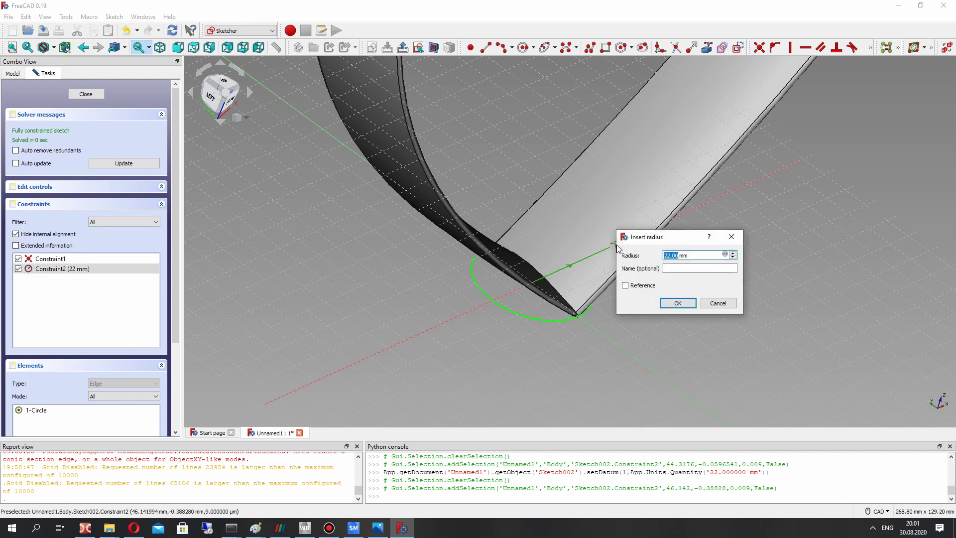
text(24)
key(Return)
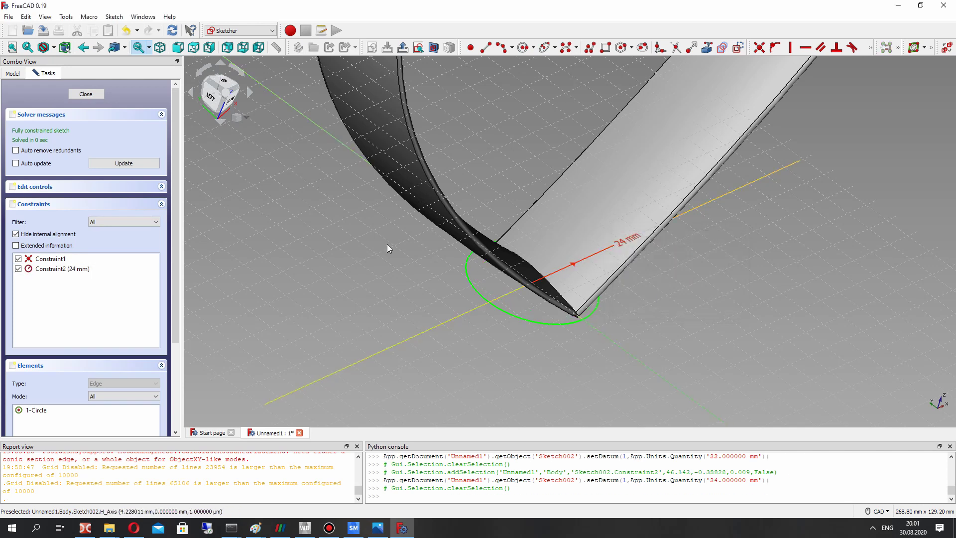
Step: Close the circle sketch and cancel the 10 mm Pad started from it
mouse_move(461, 111)
middle_down()
mouse_move(577, 166)
mouse_move(534, 154)
middle_up()
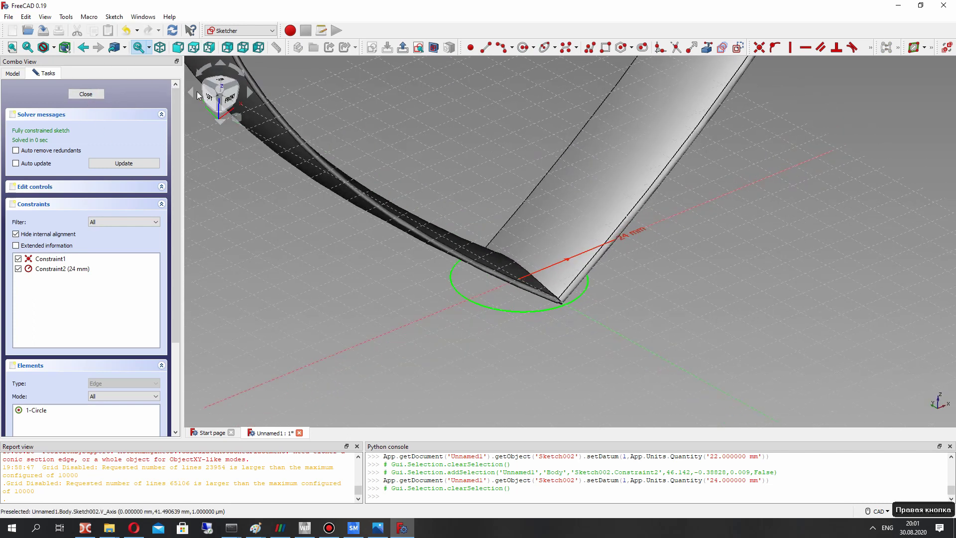
scroll(246, 83, up, 3)
click(86, 93)
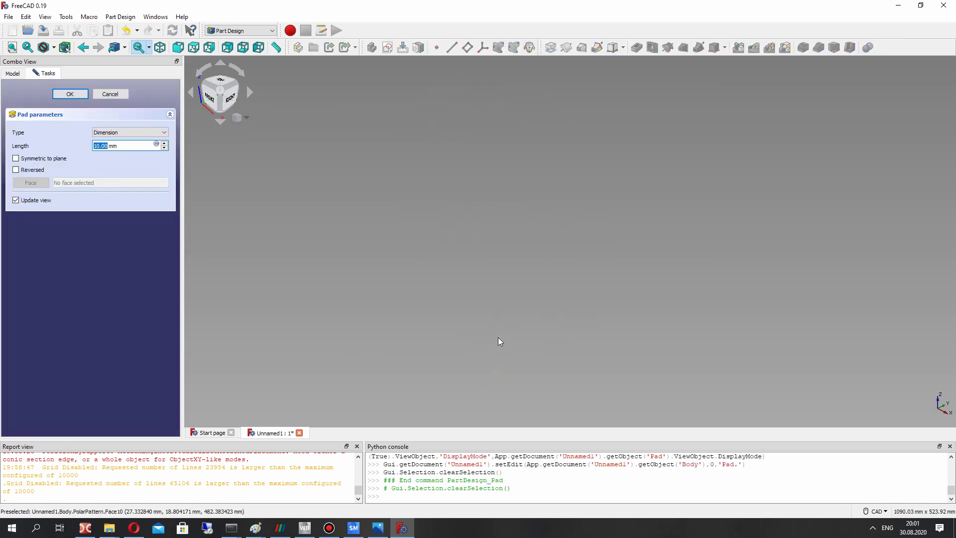
click(110, 94)
click(58, 164)
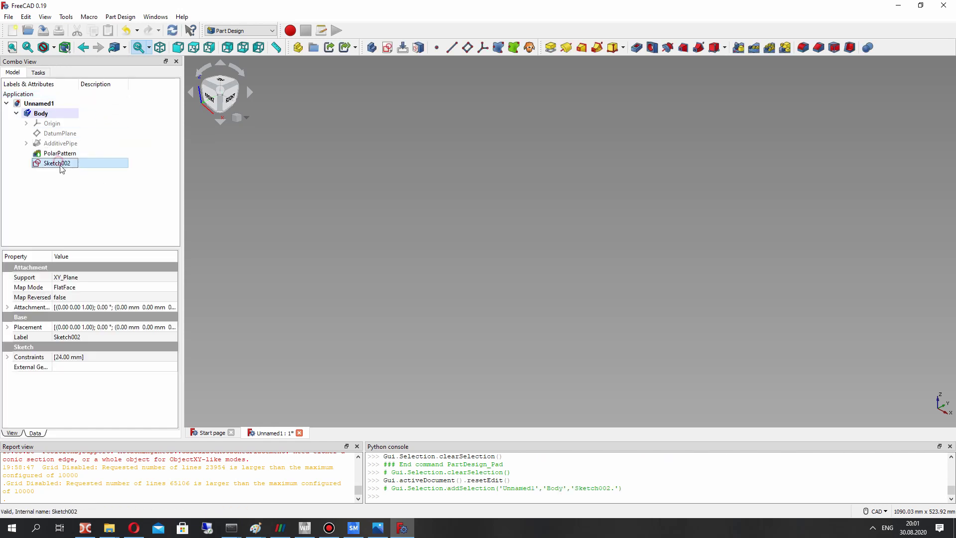
scroll(460, 261, down, 9)
mouse_move(521, 248)
middle_down()
mouse_move(499, 269)
mouse_move(407, 270)
middle_up()
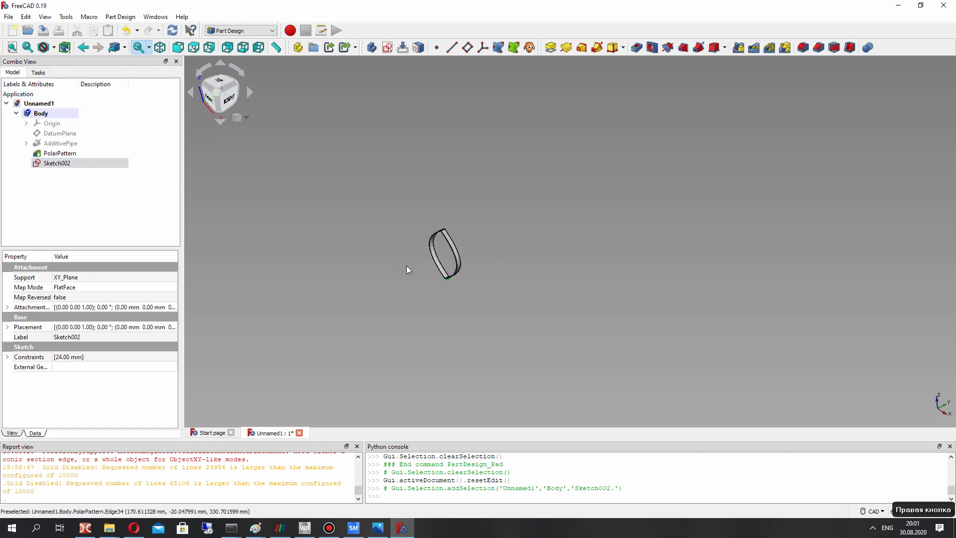
scroll(408, 270, up, 5)
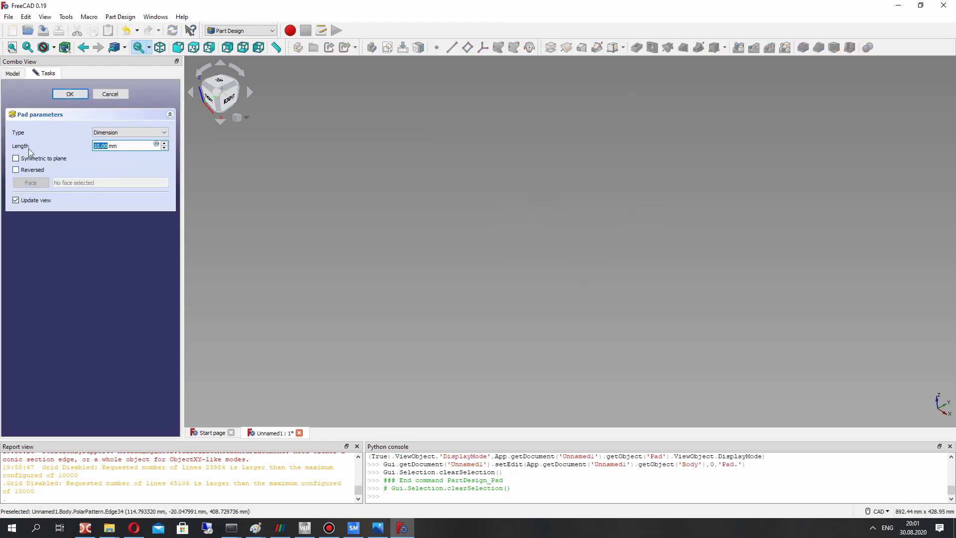
click(110, 94)
Step: Set the polar pattern's Refine property to true and clear the selection
click(45, 154)
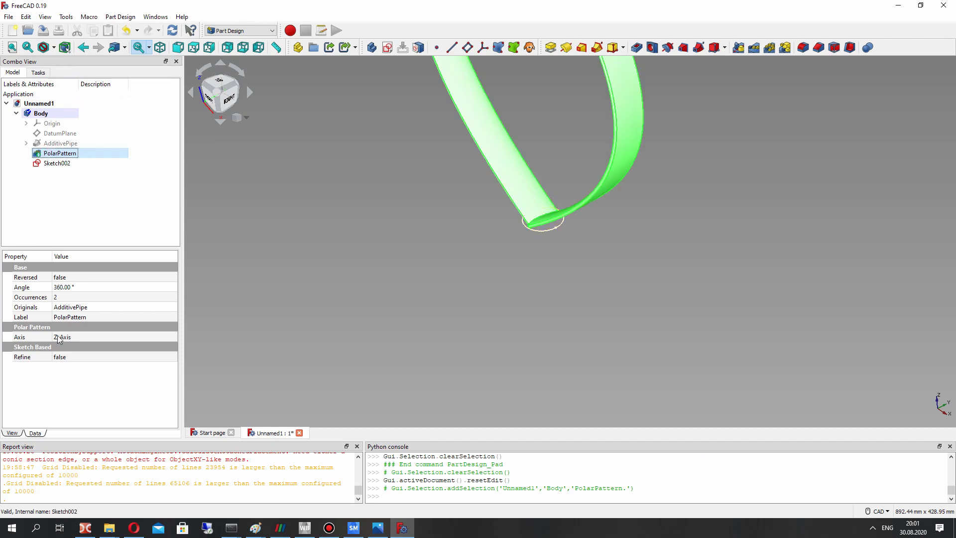
click(64, 278)
click(60, 357)
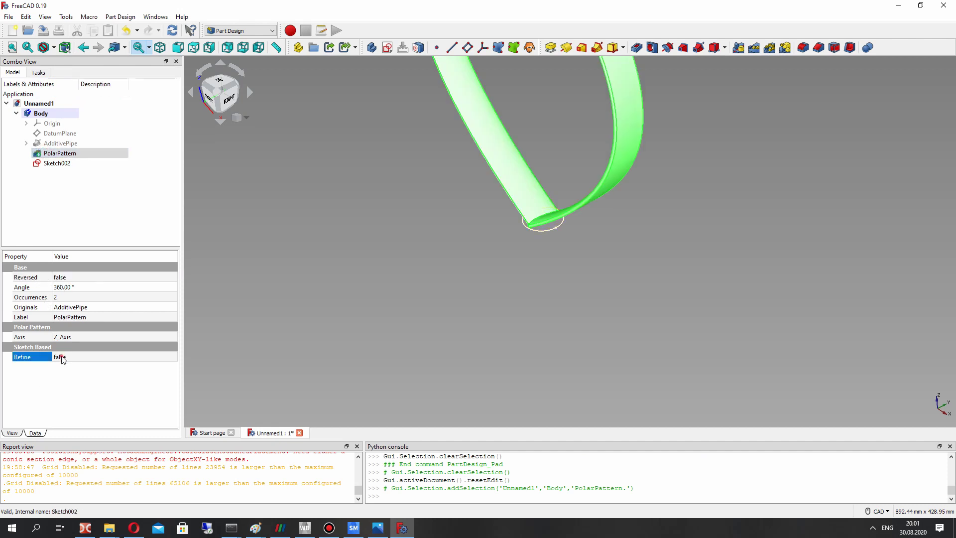
click(65, 358)
click(64, 374)
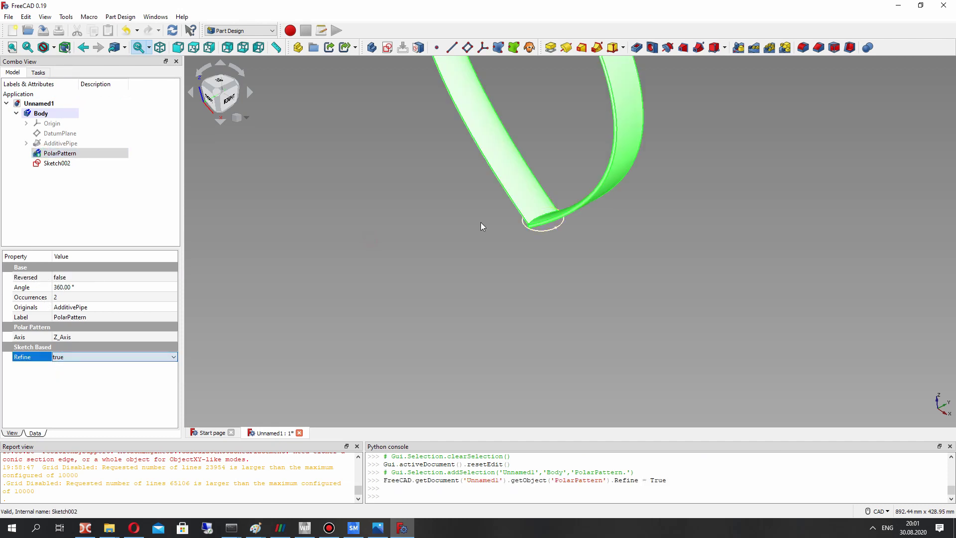
click(493, 234)
Step: Pad the 24 mm radius circle sketch symmetrically about its plane to form the hub
scroll(493, 237, up, 3)
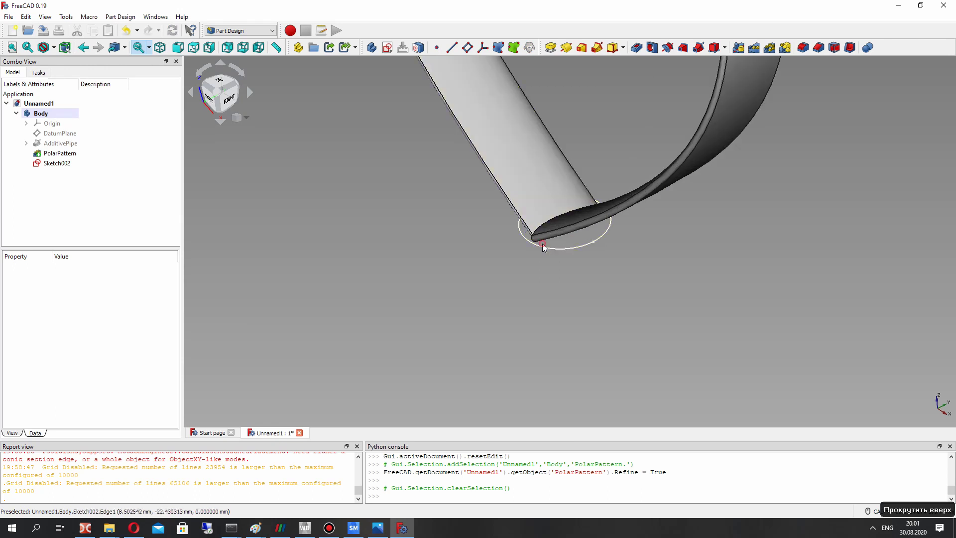
click(543, 246)
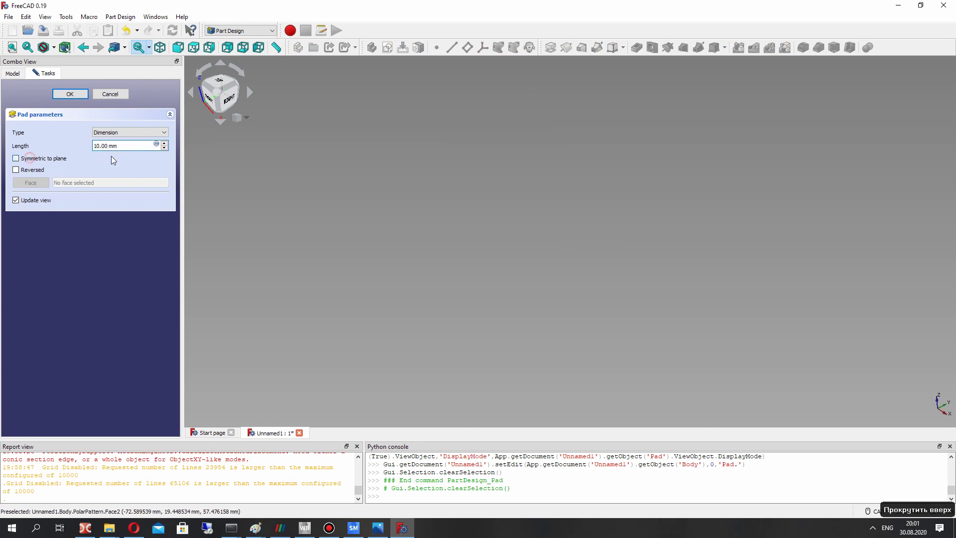
click(39, 160)
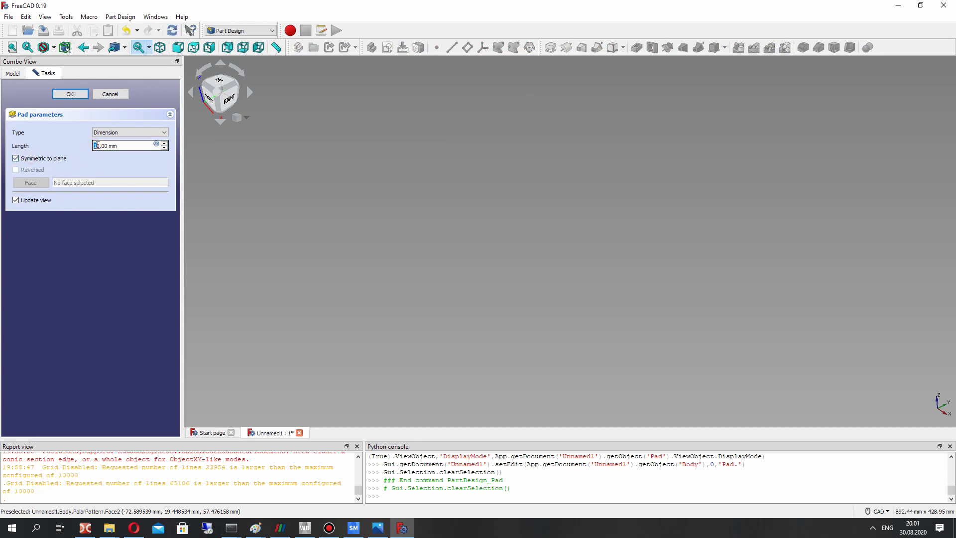
click(70, 94)
scroll(537, 218, down, 4)
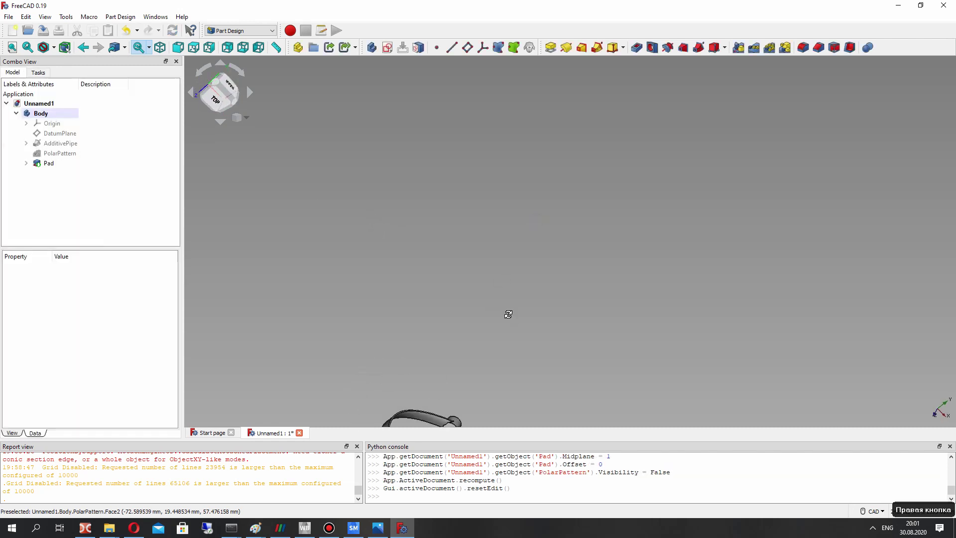
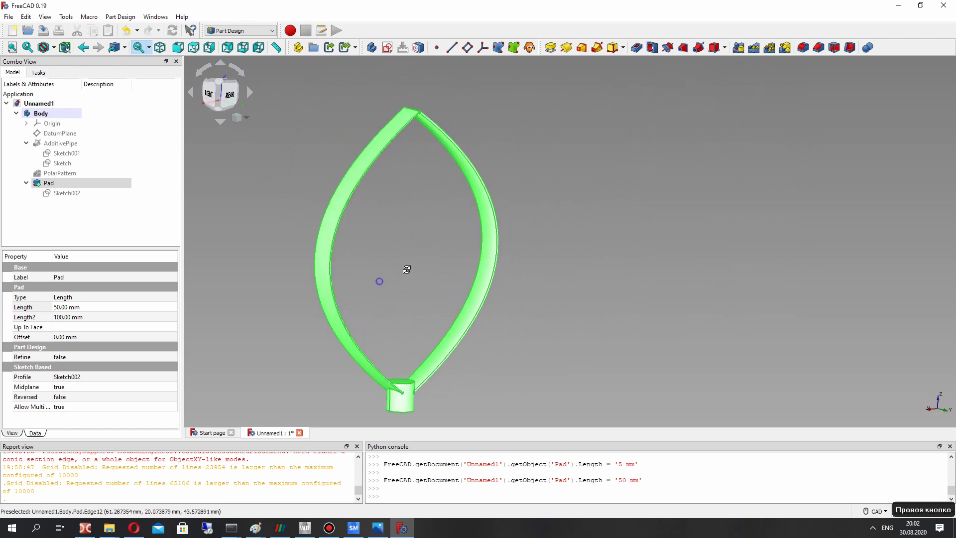
Step: Start a sketch on the hub's upper face and draw a circle of about 17 mm radius centred on the origin
scroll(390, 325, up, 3)
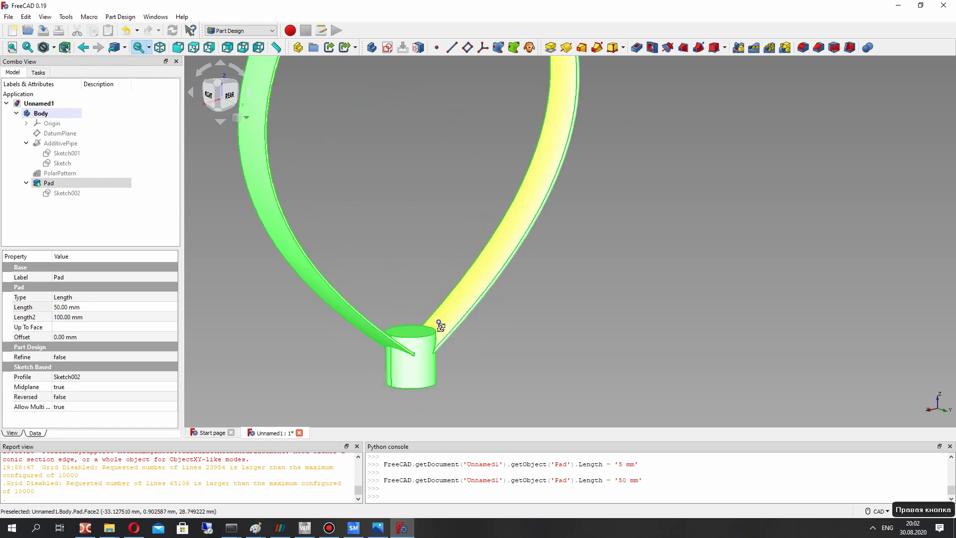
click(384, 176)
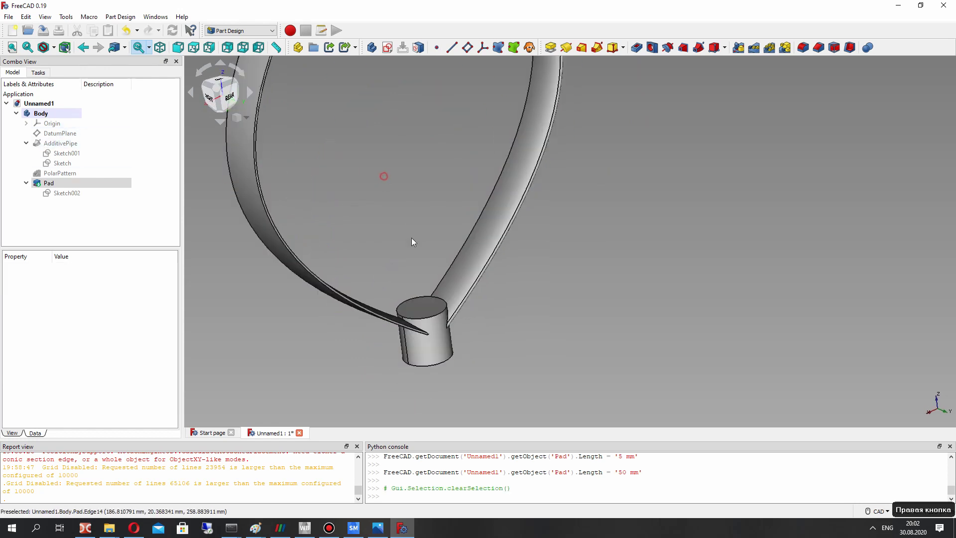
click(422, 306)
click(387, 47)
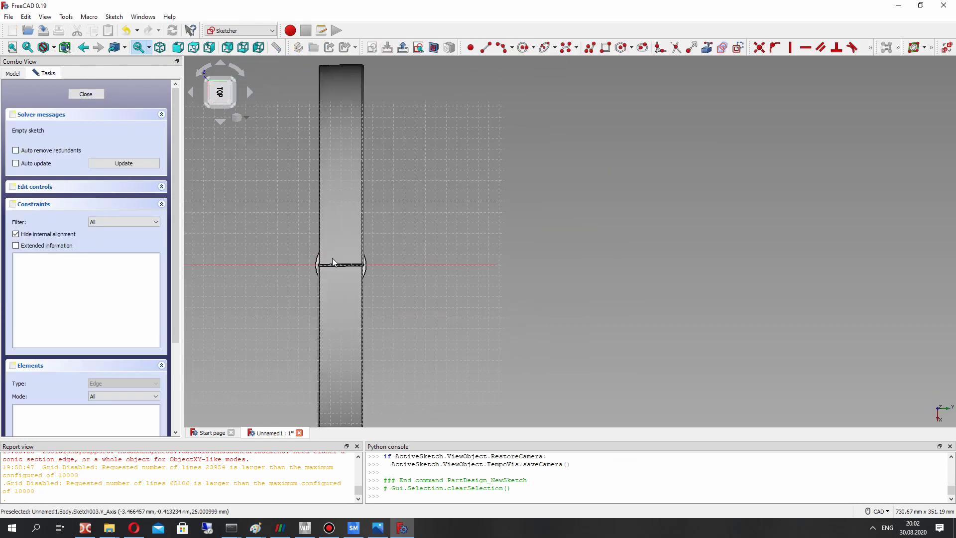
middle_drag(325, 263, 329, 277)
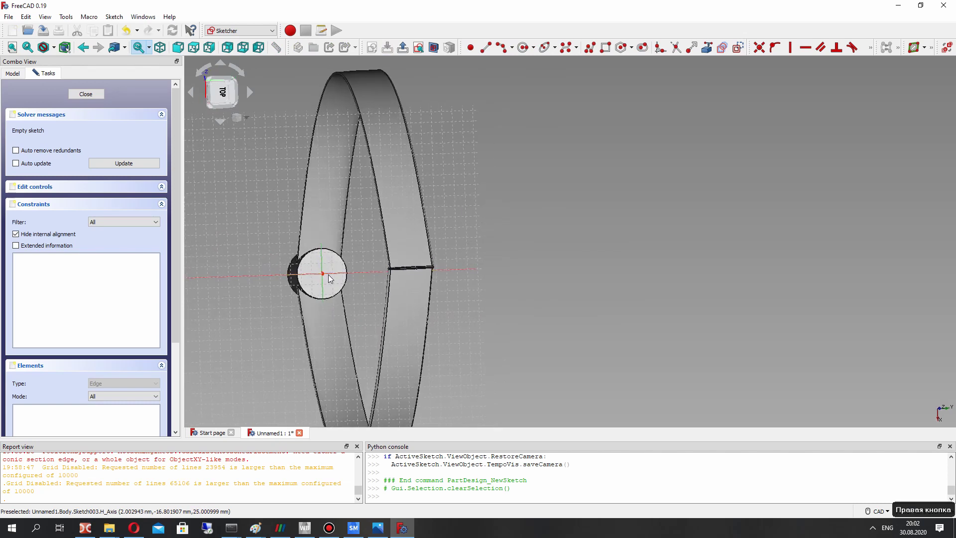
click(523, 48)
click(322, 274)
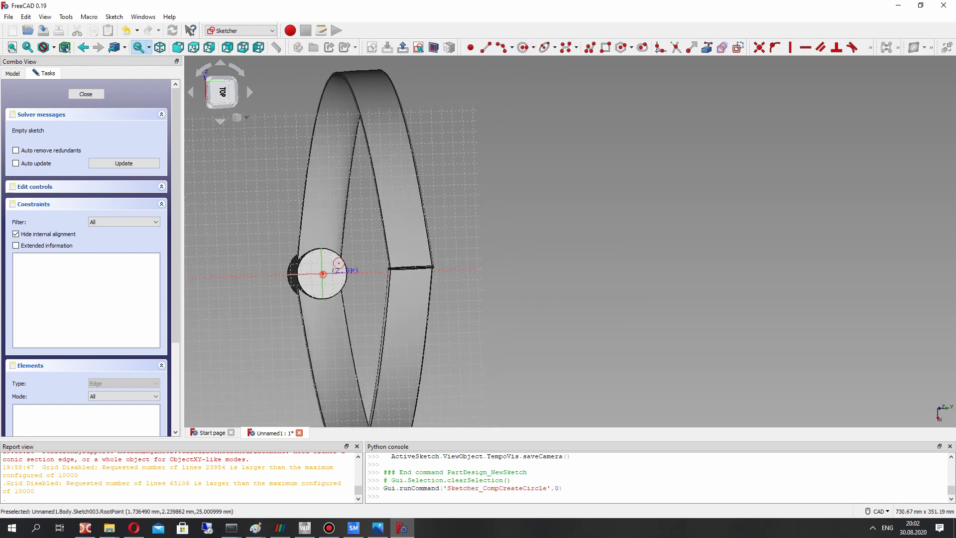
click(335, 261)
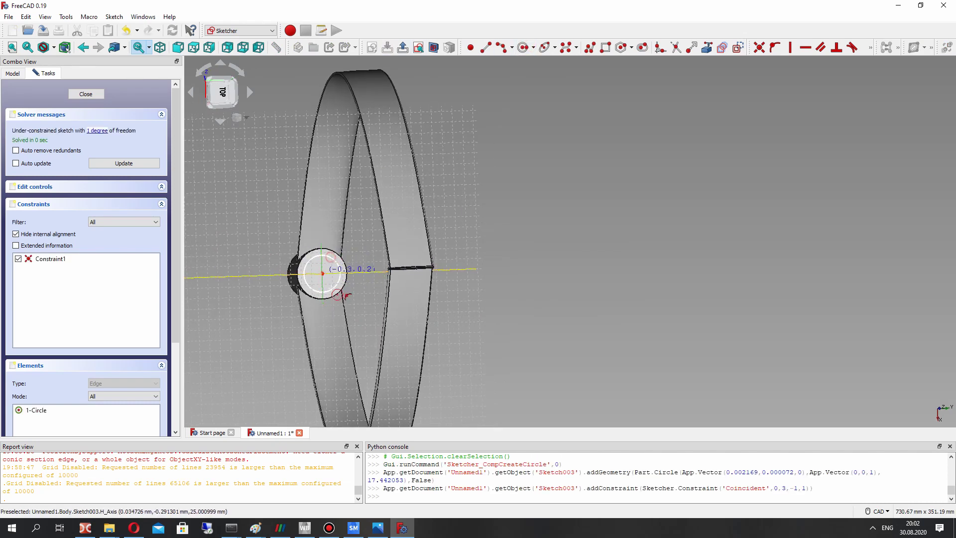
Step: Constrain the circle's radius to 12 mm and close the sketch
click(870, 48)
click(761, 77)
click(335, 263)
text(12)
key(Return)
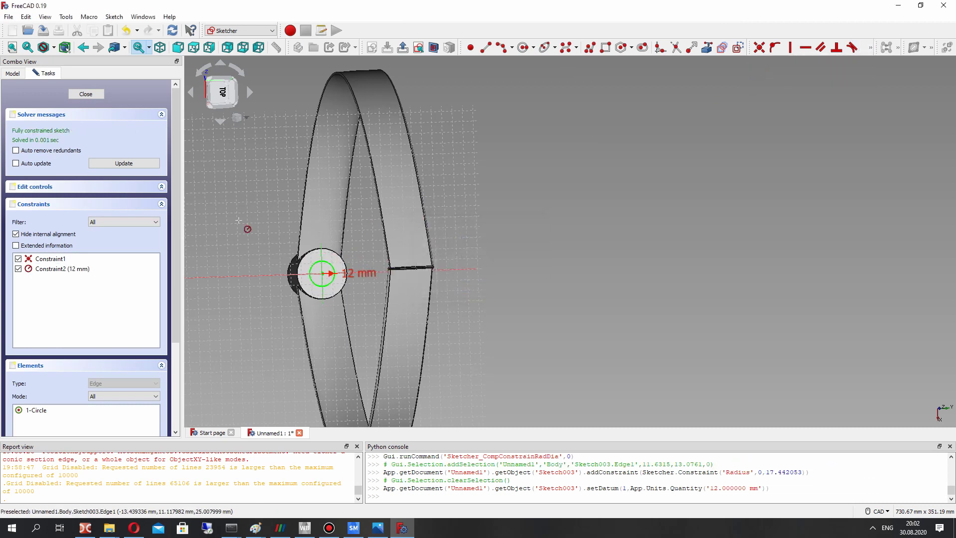
click(95, 95)
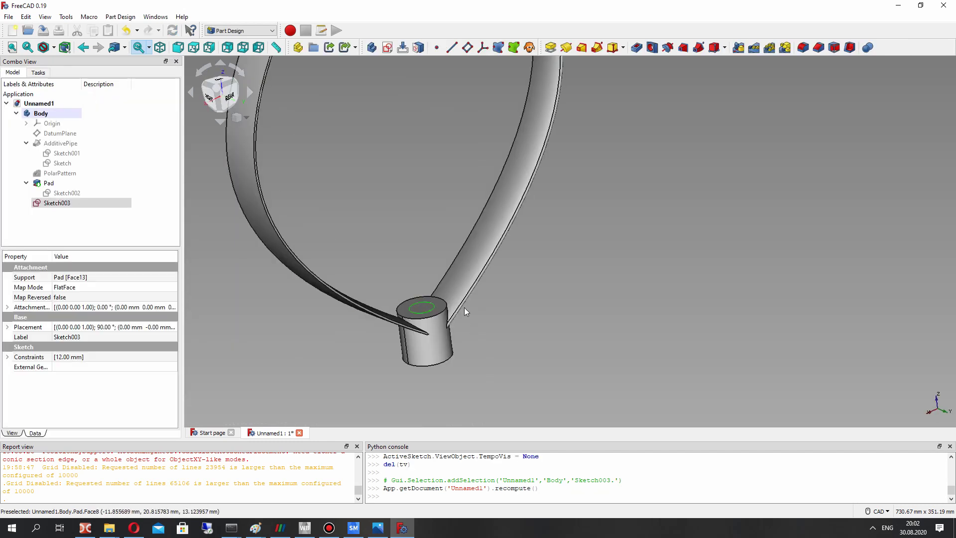
Step: Pad the 12 mm radius circle sketch 455 mm upward from the hub to form the central shaft
scroll(431, 179, down, 2)
middle_drag(431, 180, 440, 244)
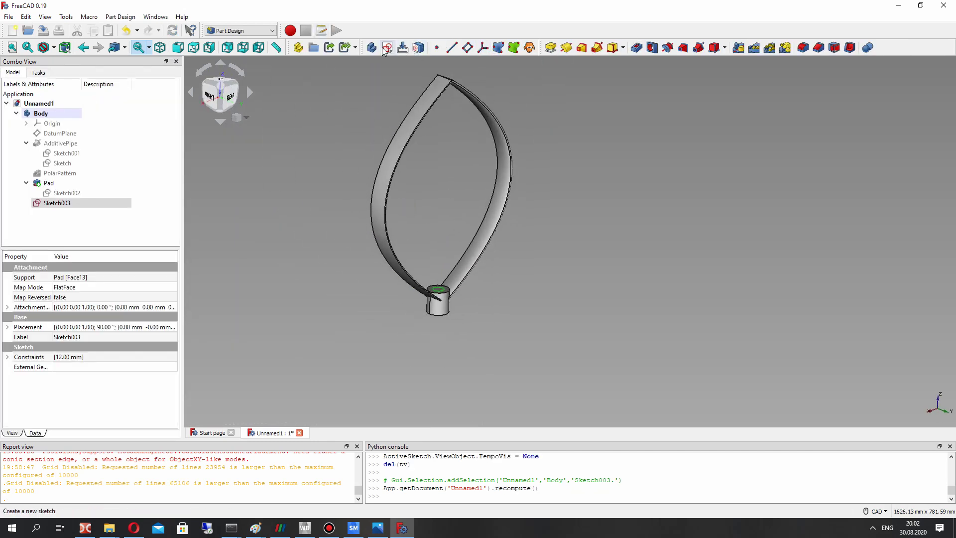
click(550, 48)
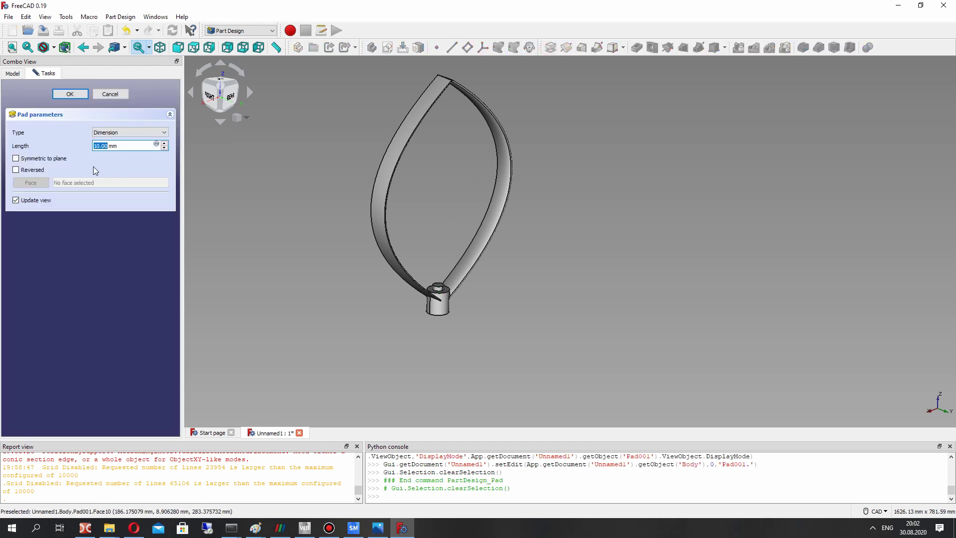
text(455)
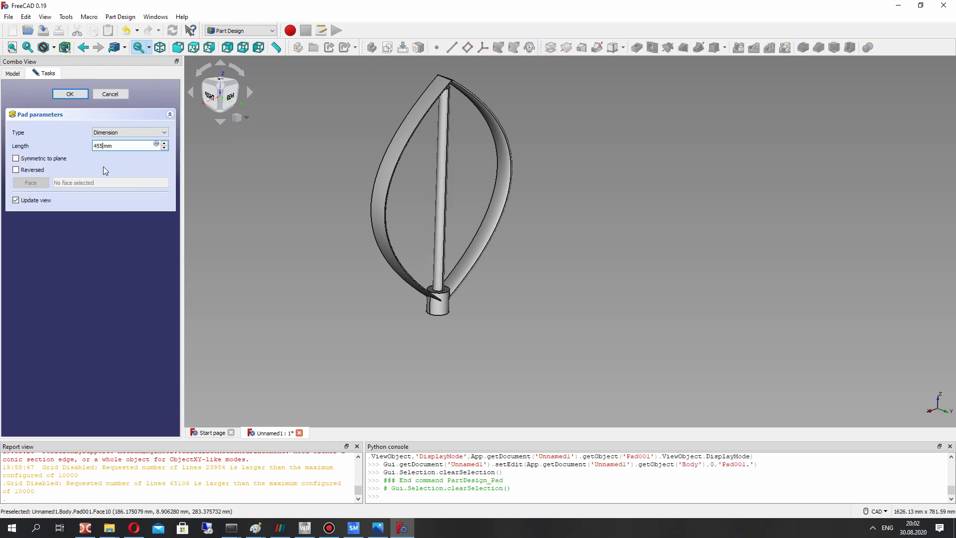
right_drag(456, 145, 491, 182)
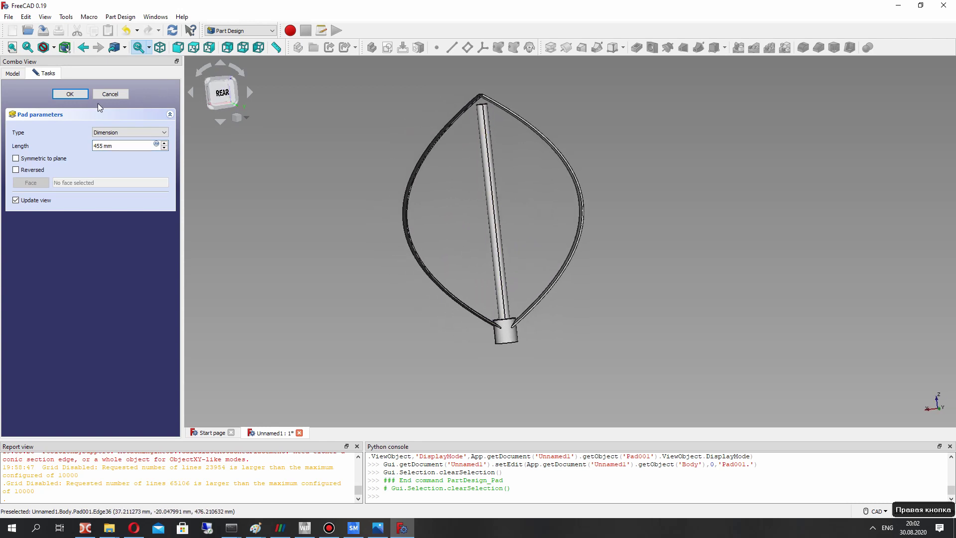
click(71, 94)
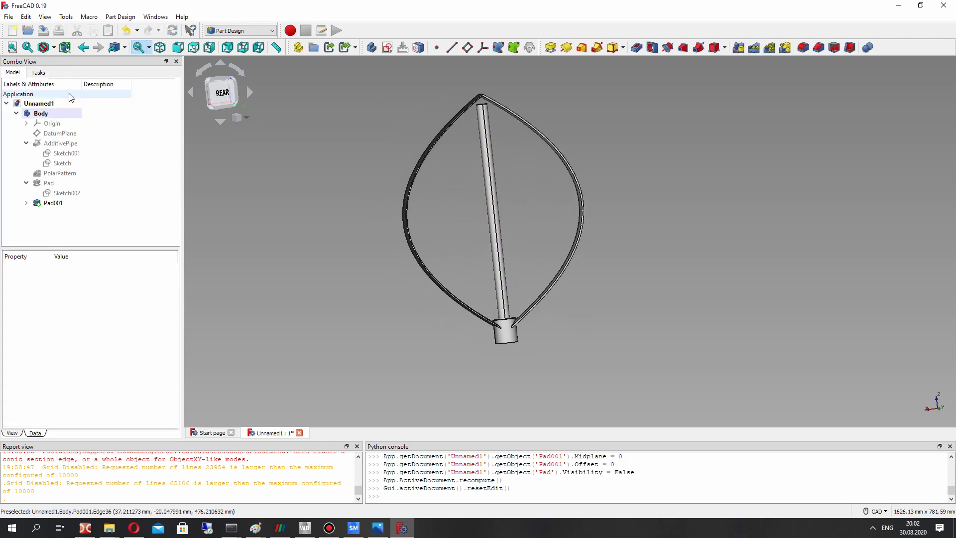
Step: Set the shaft pad's Refine property to true and clear the selection
right_drag(545, 143, 619, 209)
click(47, 204)
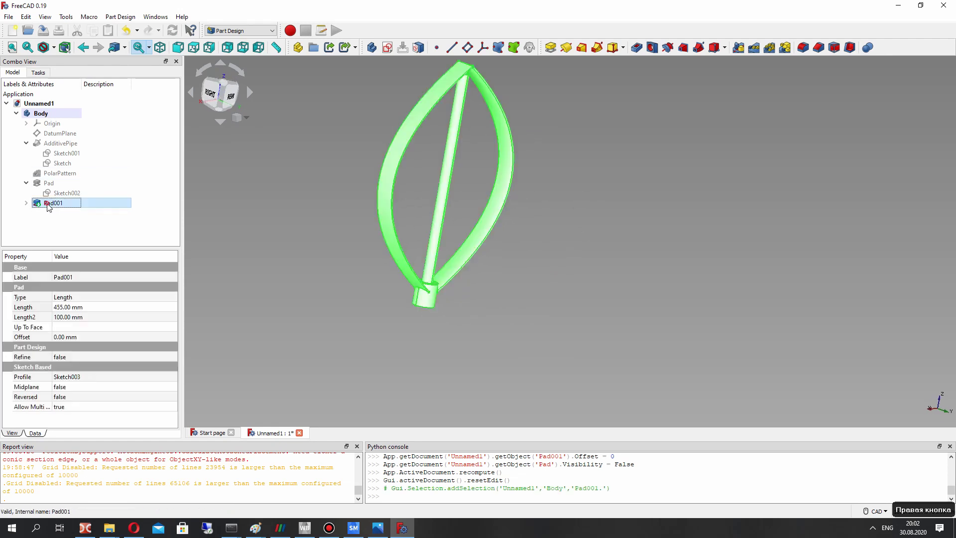
click(64, 356)
click(65, 357)
click(64, 374)
click(317, 246)
Step: Start a sketch on the shaft's upper end face and draw a circle of about 30 mm radius centred on the origin
middle_drag(461, 100, 419, 248)
scroll(508, 207, up, 3)
middle_drag(480, 263, 472, 259)
scroll(473, 260, up, 3)
click(482, 210)
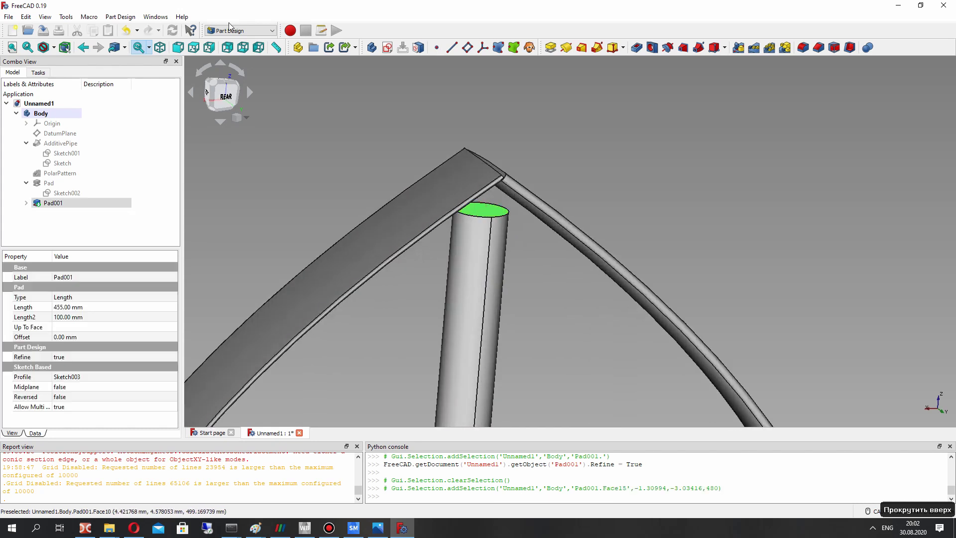
click(388, 47)
click(523, 47)
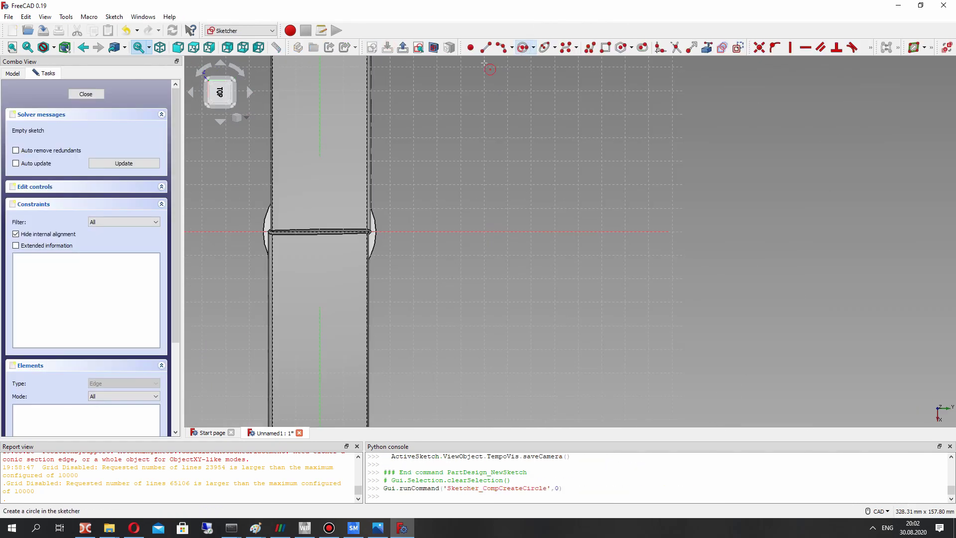
mouse_move(359, 202)
right_down()
mouse_move(338, 239)
mouse_move(583, 314)
mouse_move(560, 231)
right_up()
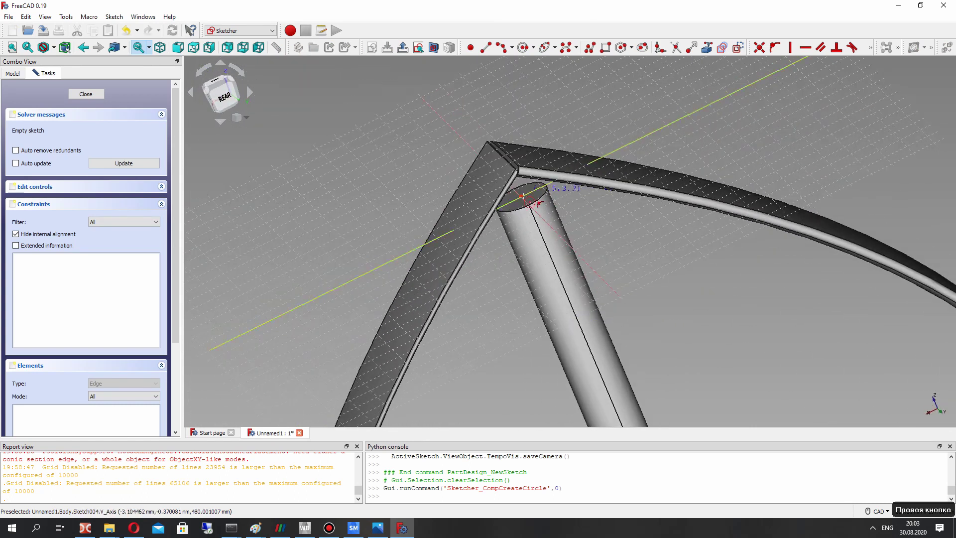
click(522, 200)
click(482, 232)
right_click(331, 202)
click(568, 203)
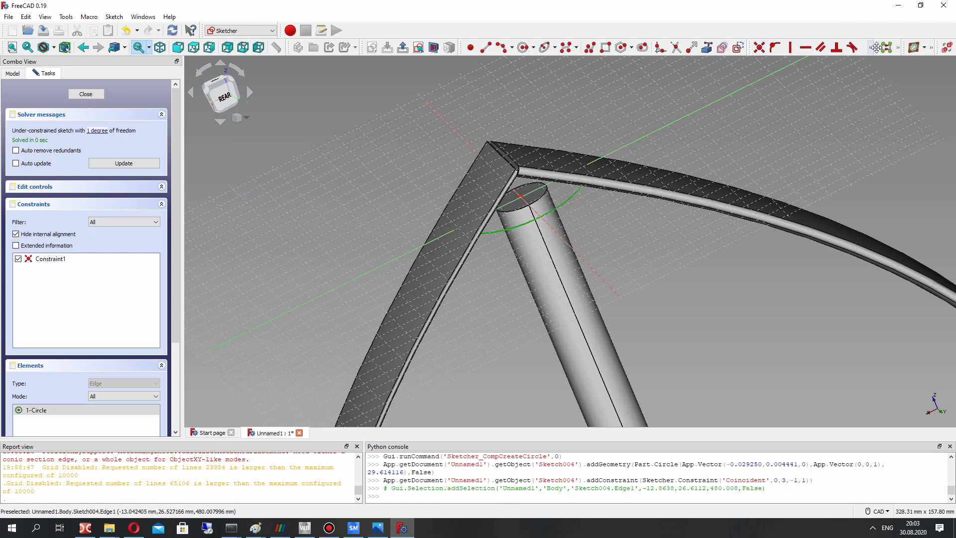
click(875, 46)
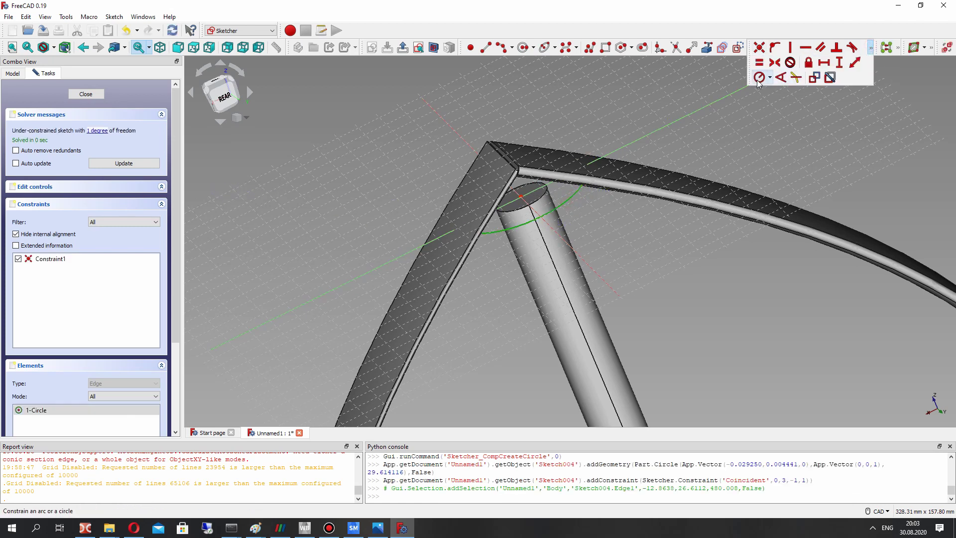
click(757, 81)
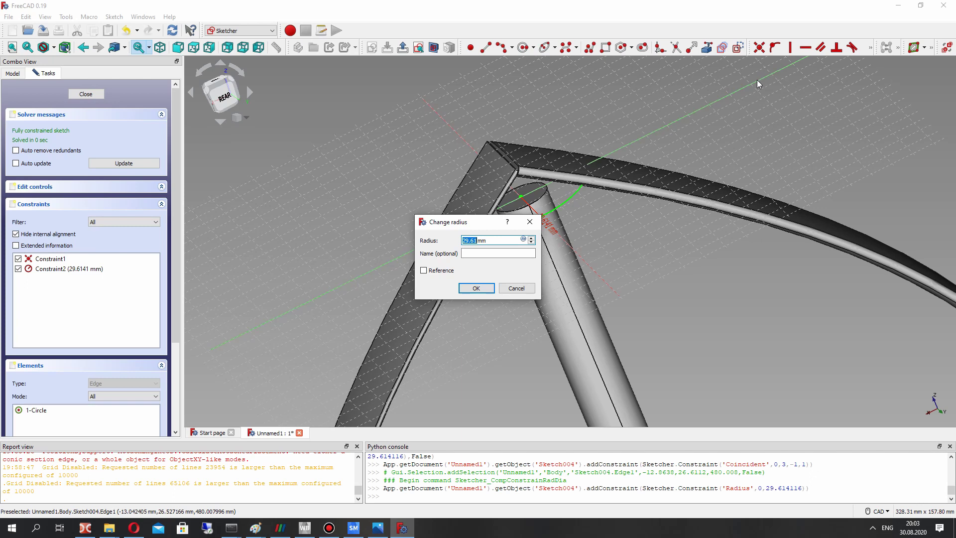
key(Escape)
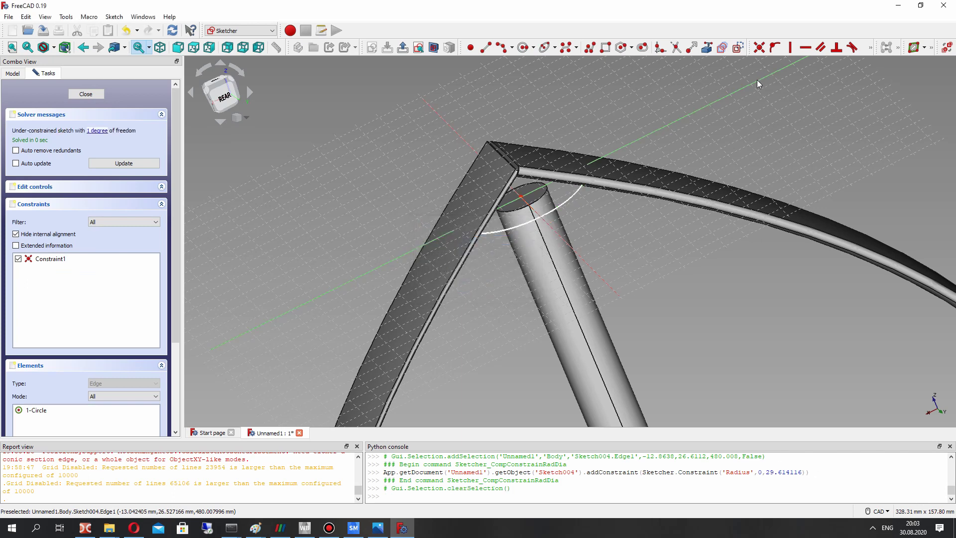
Step: Constrain the radius of the circle at the shaft's upper end to 24 mm and close the sketch
click(870, 49)
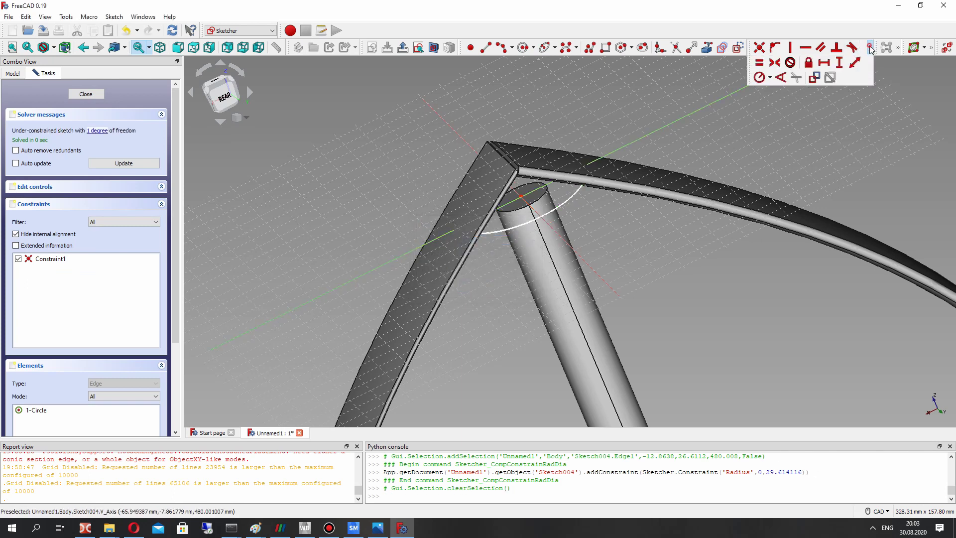
click(548, 209)
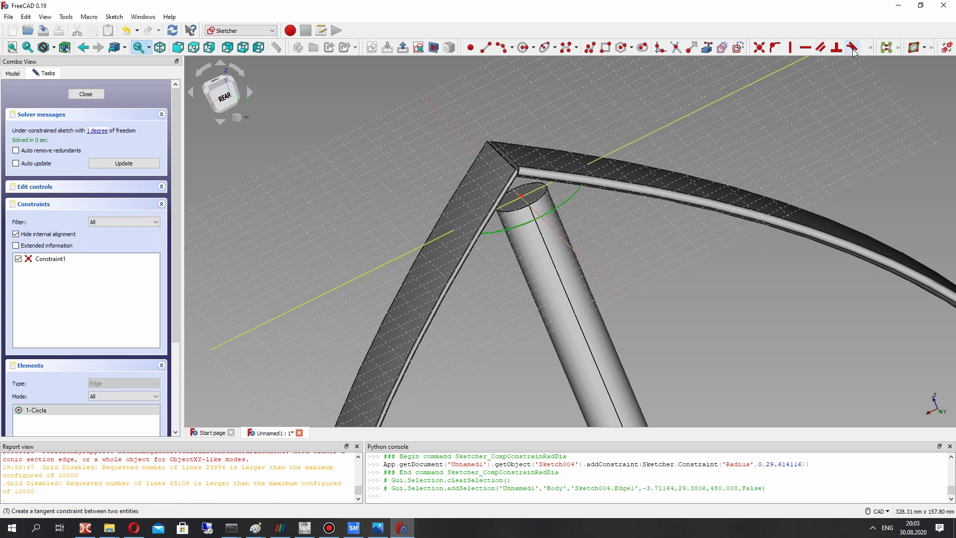
click(870, 47)
click(763, 78)
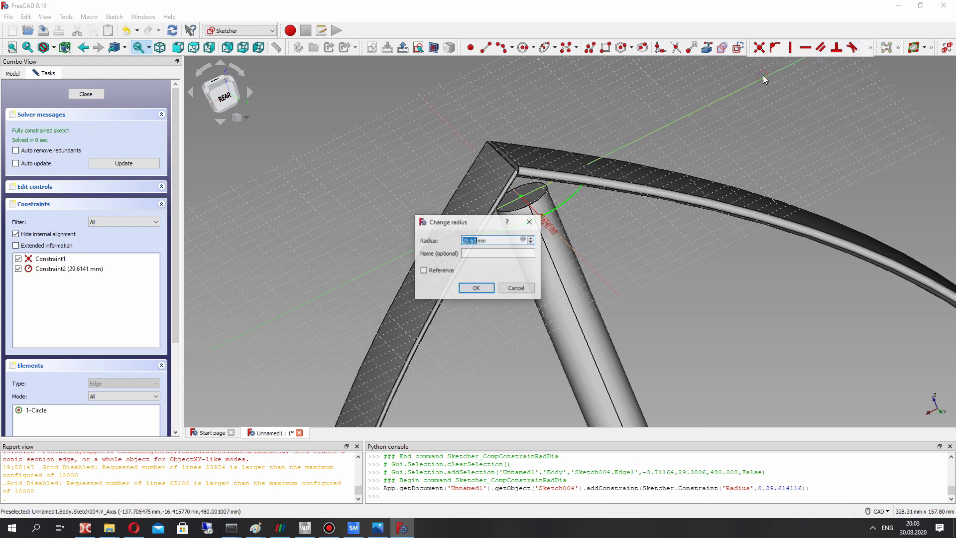
text(24)
key(Return)
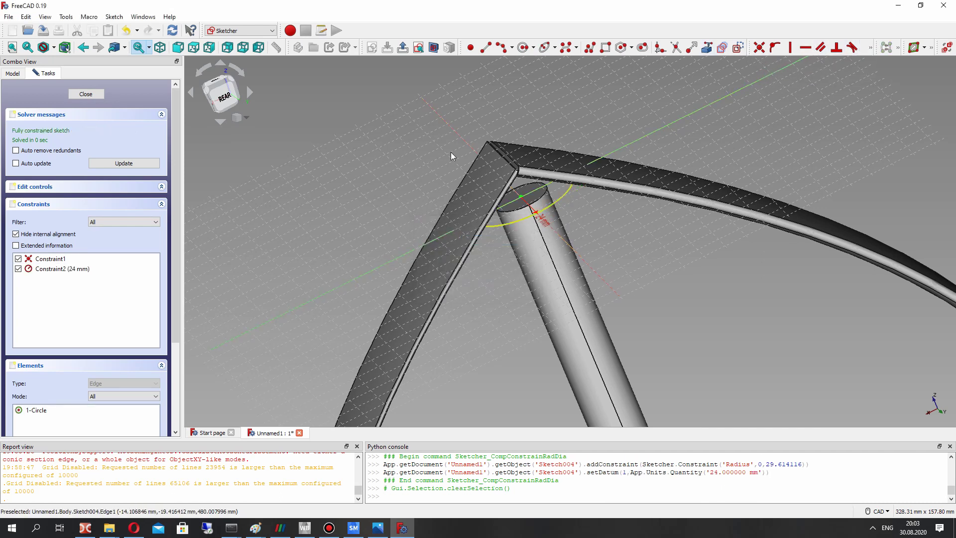
click(86, 94)
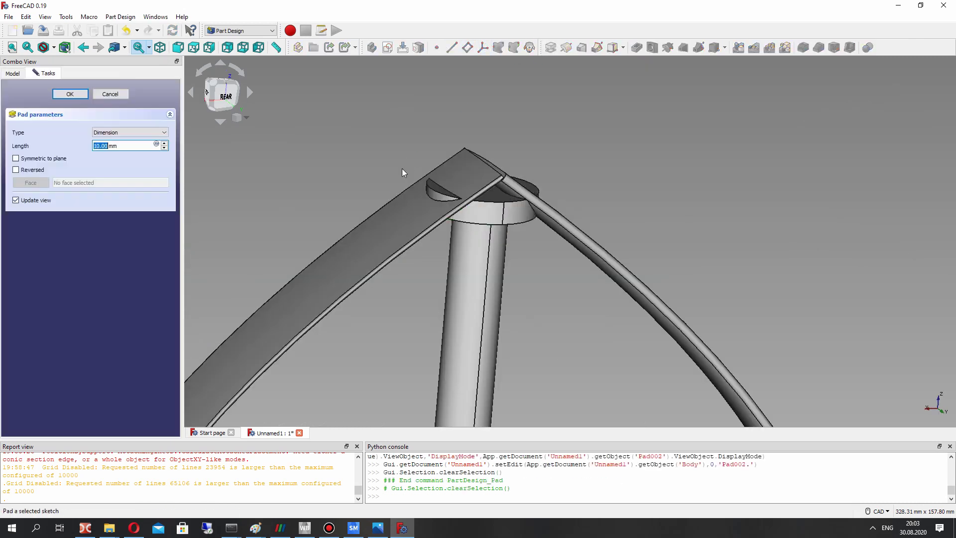
Step: Pad the circle sketch at the shaft's upper end, trying lengths of 45 mm and 30 mm and settling on 25 mm
text(45)
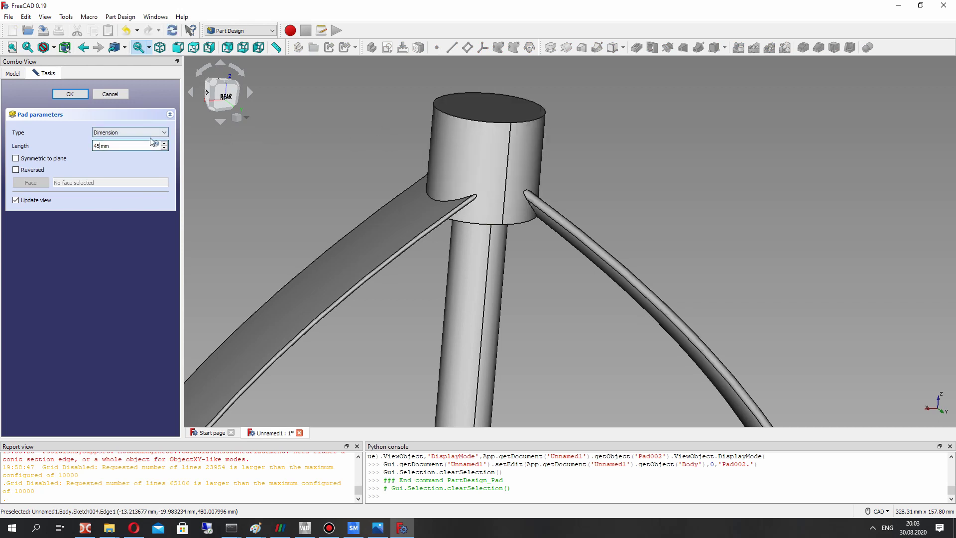
middle_drag(593, 257, 438, 230)
click(99, 145)
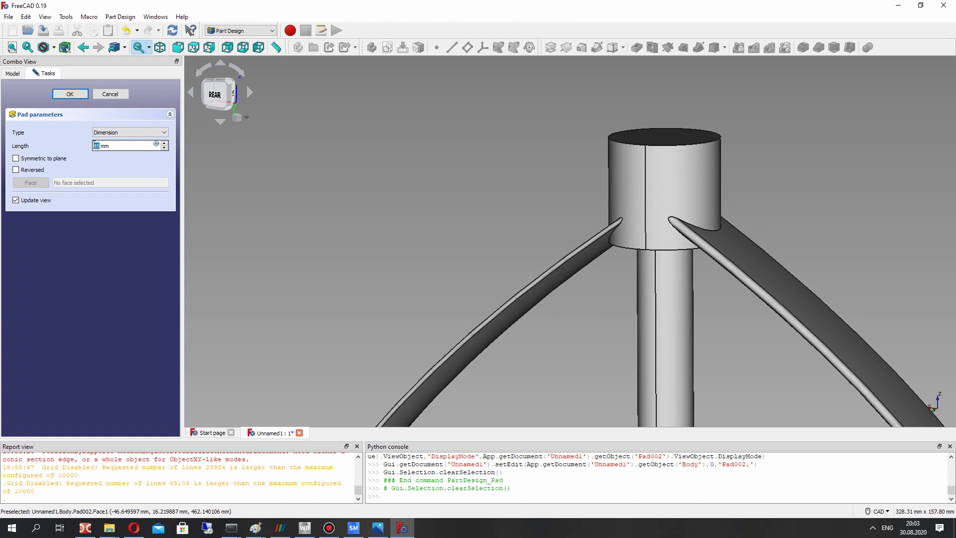
text(30)
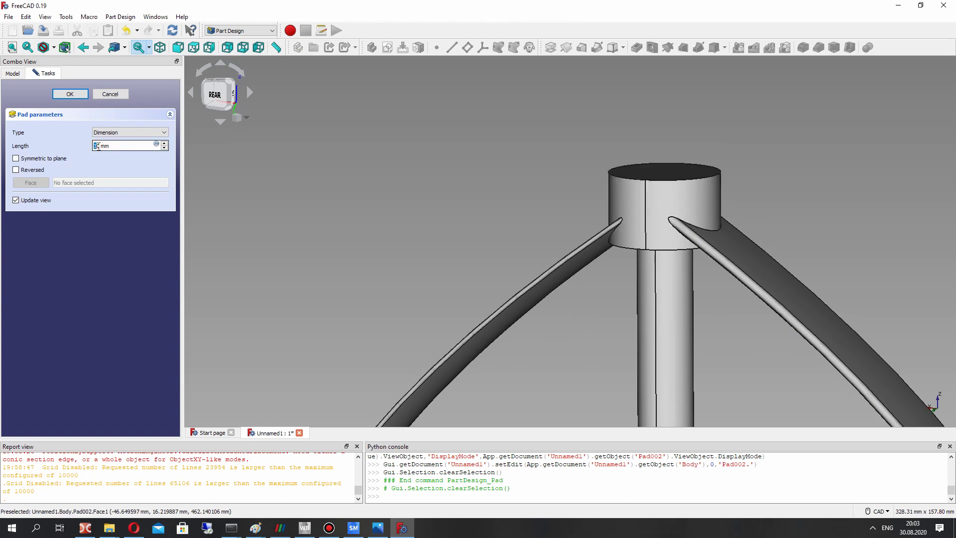
double_click(98, 146)
text(20)
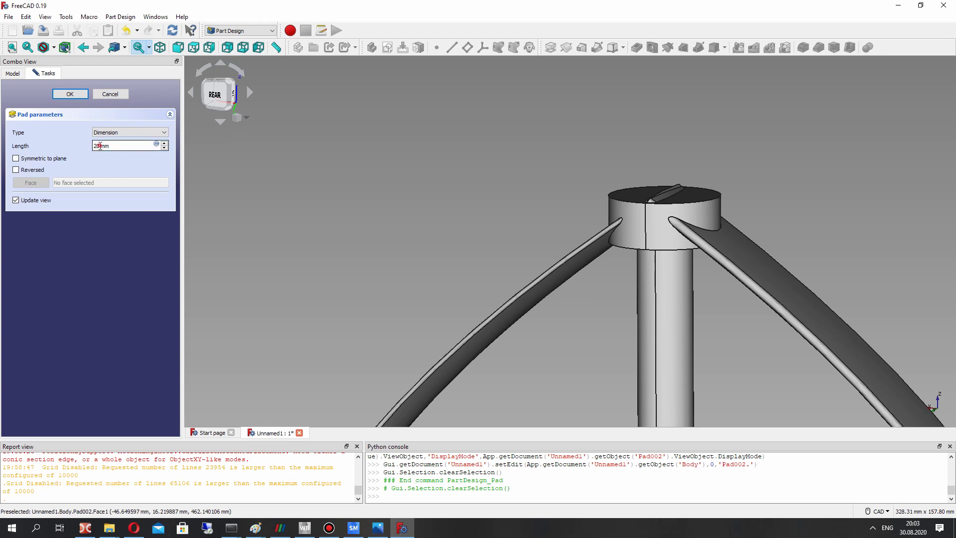
text(5)
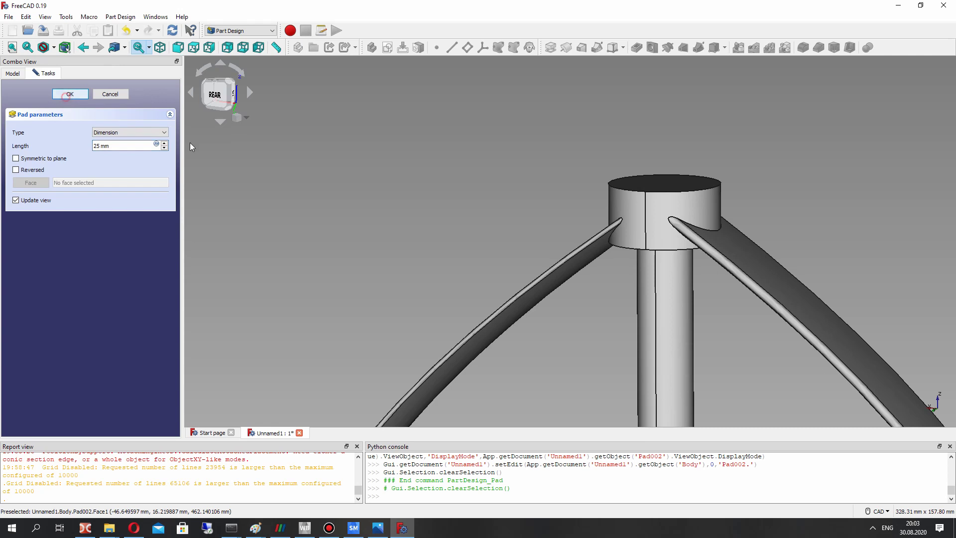
Step: Set the upper hub pad's Refine property to true and clear the selection
scroll(668, 296, down, 5)
middle_drag(668, 295, 573, 171)
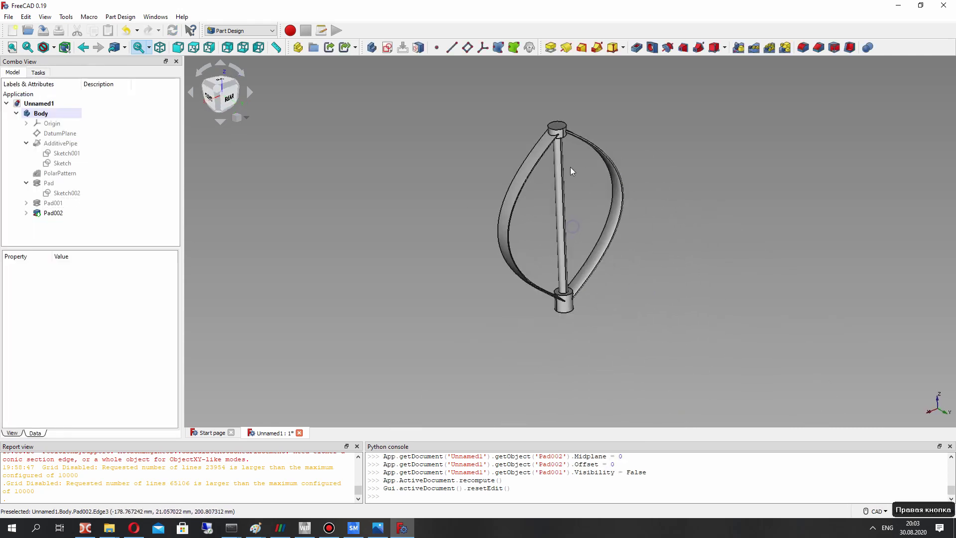
click(53, 213)
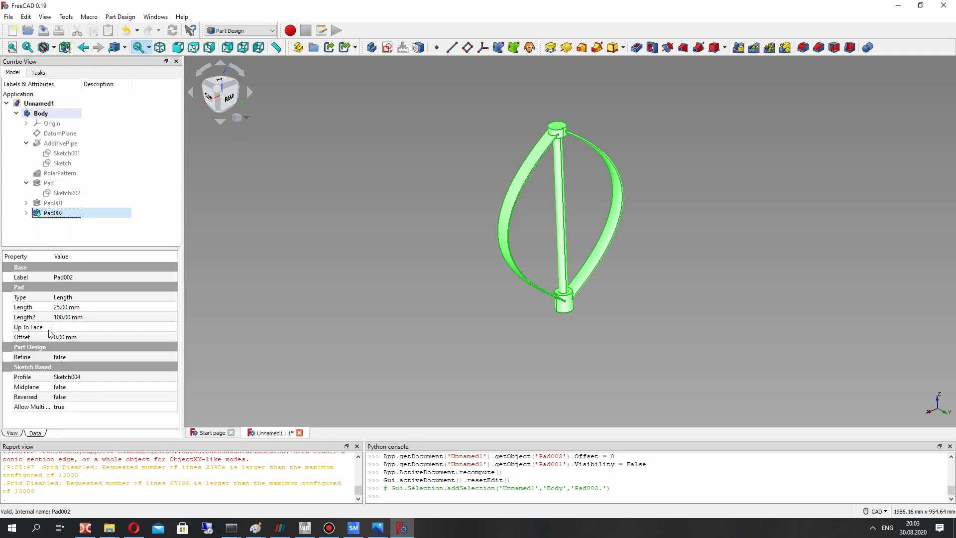
click(67, 357)
click(67, 357)
click(66, 373)
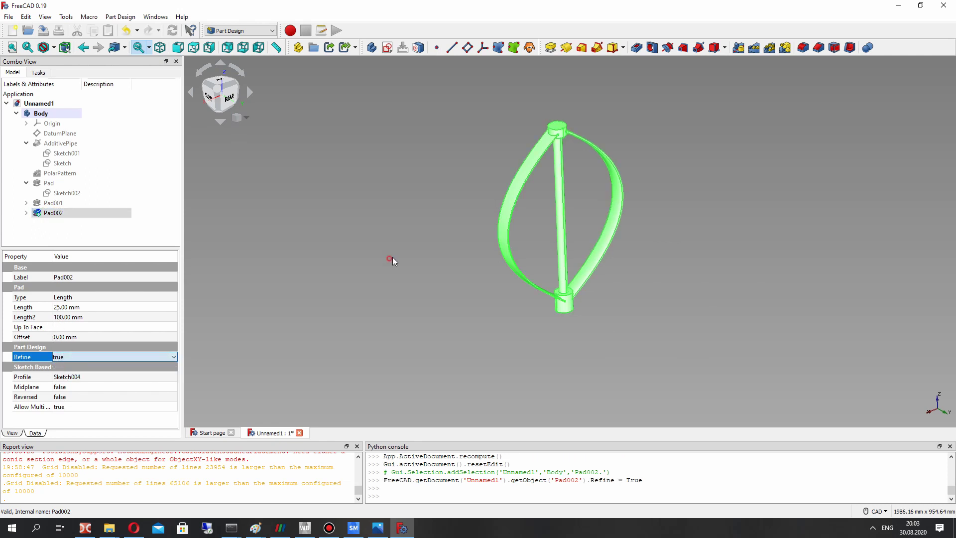
click(518, 212)
middle_drag(518, 211, 411, 231)
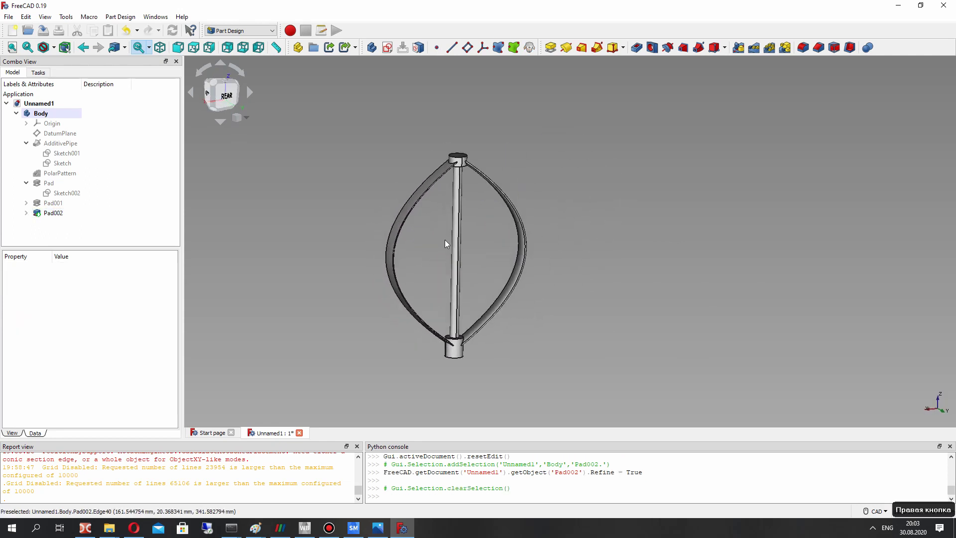
Step: Set the length of the central shaft's pad to 445 mm
scroll(468, 166, up, 2)
scroll(484, 169, up, 8)
middle_drag(489, 194, 496, 243)
scroll(451, 195, down, 8)
scroll(454, 187, up, 5)
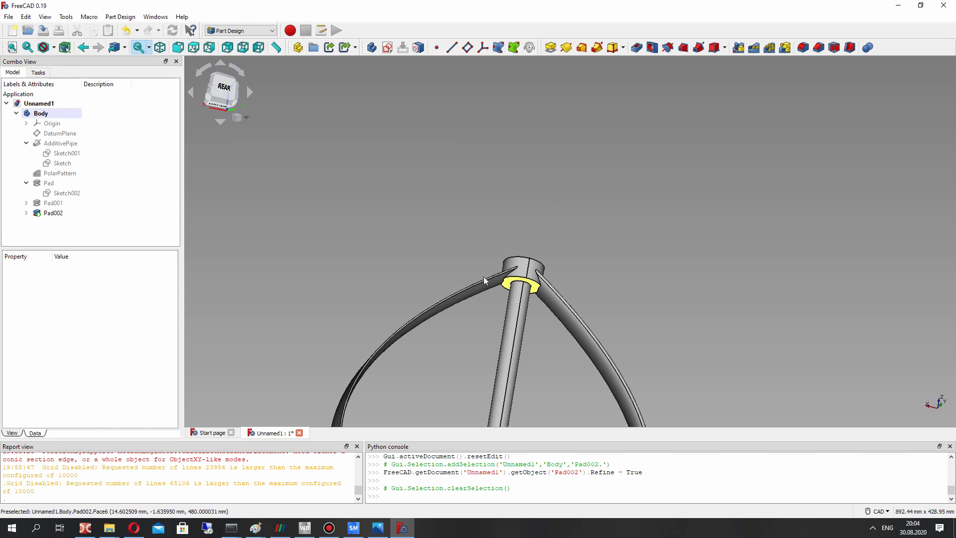
click(51, 204)
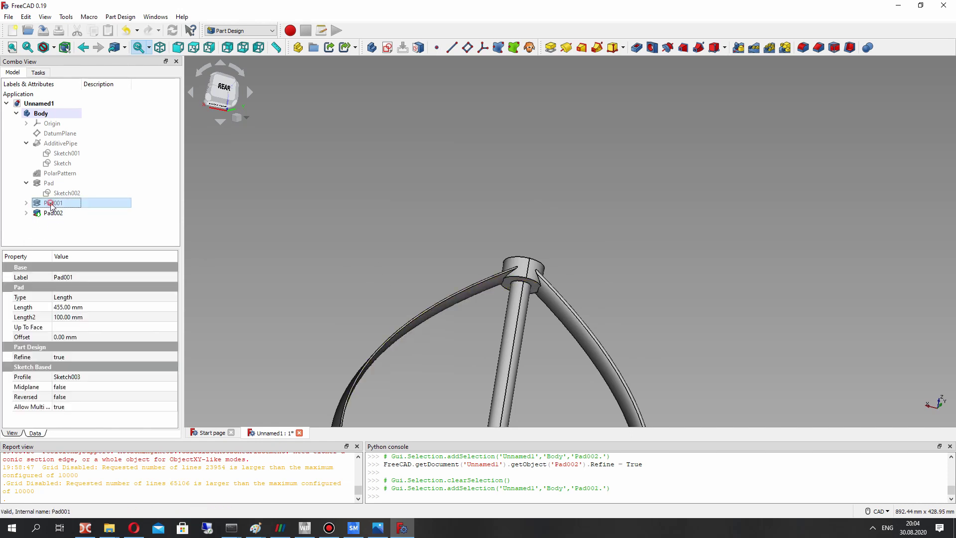
click(70, 308)
text(445)
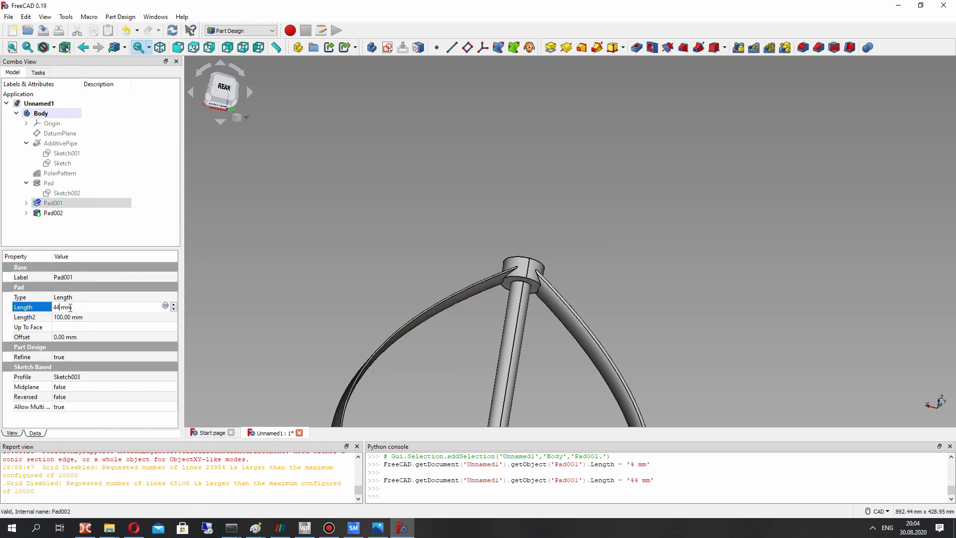
key(Return)
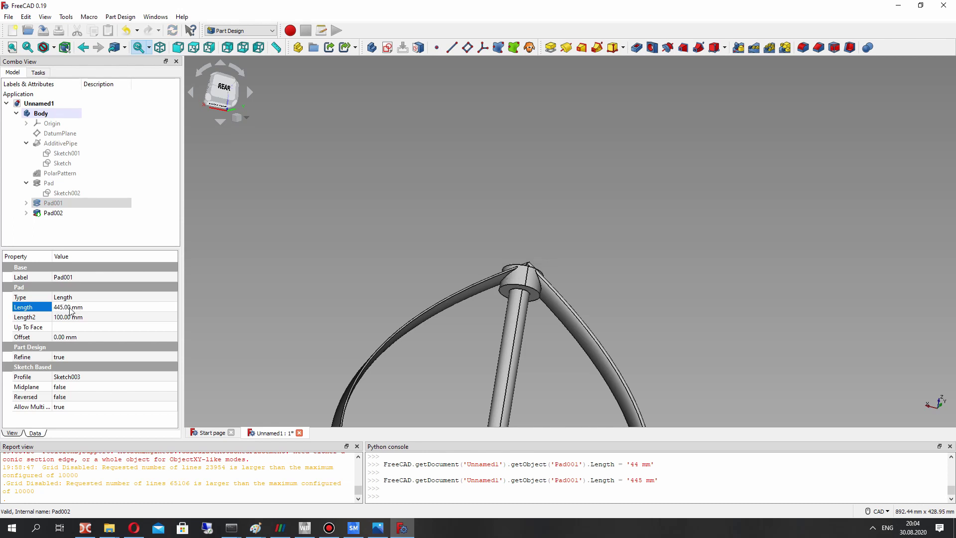
Step: Set the upper hub pad's length to 35 mm and clear the selection
click(54, 213)
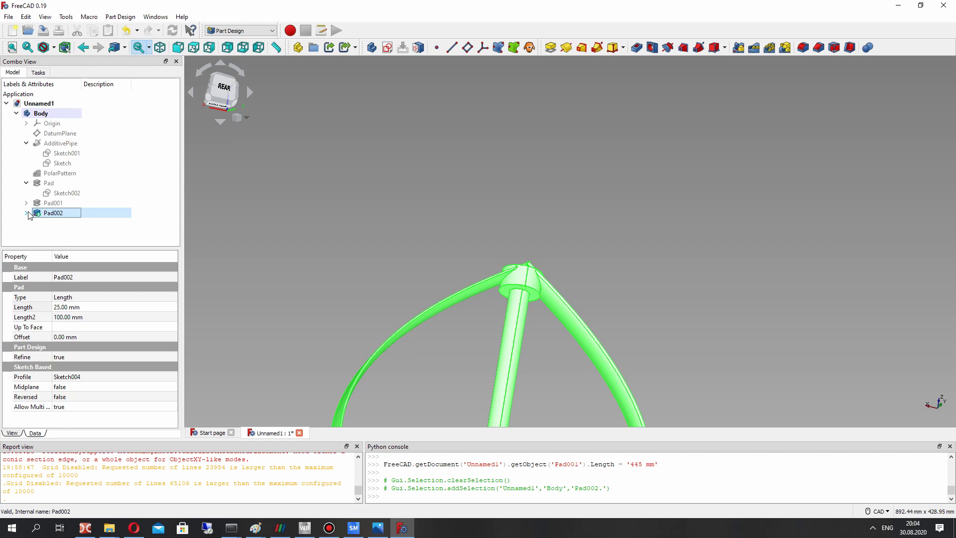
click(61, 307)
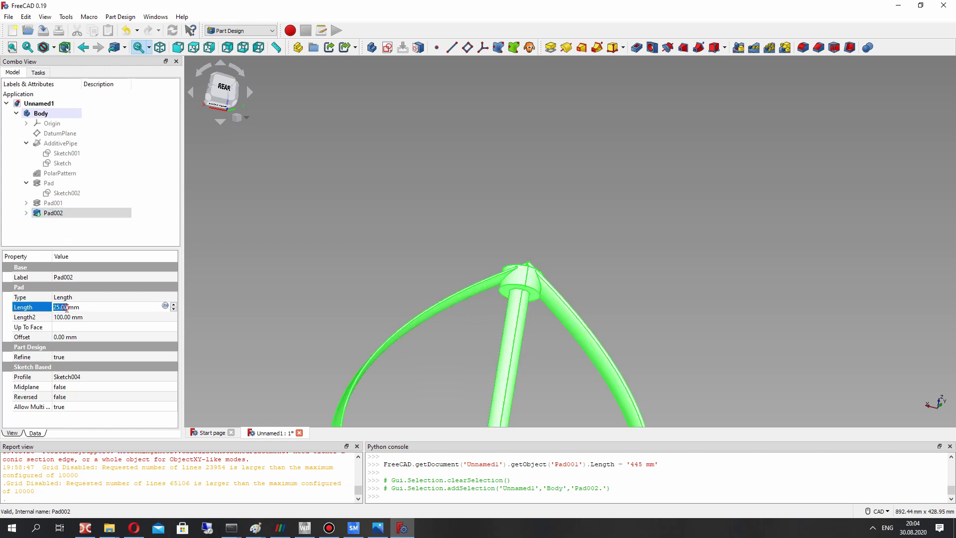
text(35)
key(Return)
right_drag(287, 255, 462, 270)
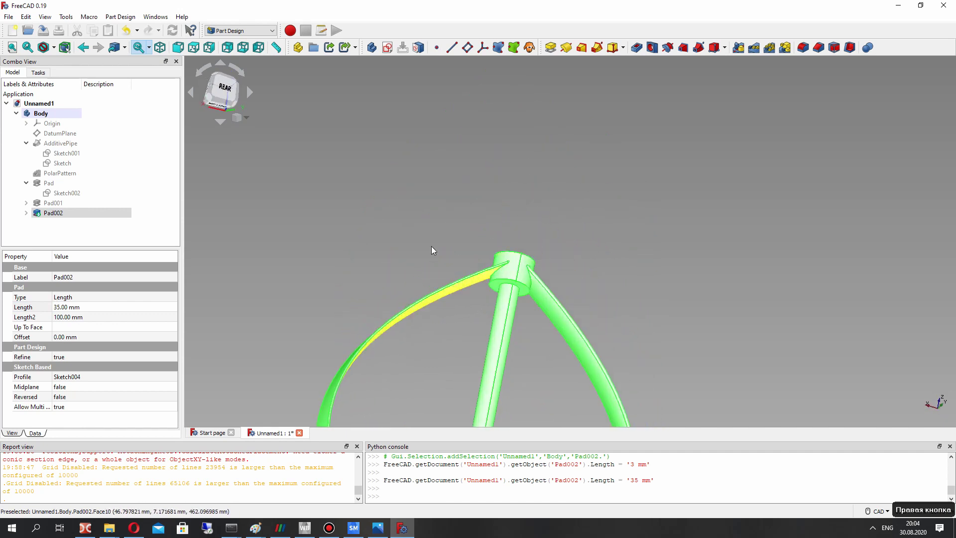
click(463, 270)
Step: Examine the upper hub's junction with the blades and the shaft from several angles
scroll(506, 257, up, 5)
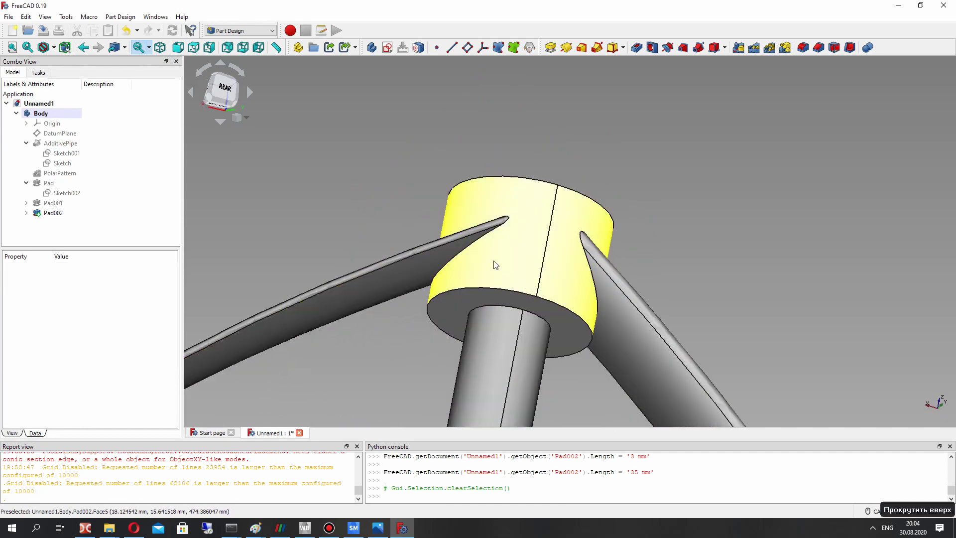
scroll(486, 269, down, 10)
right_drag(555, 211, 553, 300)
scroll(554, 301, up, 9)
scroll(551, 285, down, 3)
middle_drag(542, 266, 526, 358)
right_drag(527, 358, 513, 210)
scroll(563, 208, up, 5)
Step: Create a datum plane attached to the upper hub's underside with a 70 mm offset in the z-direction
click(556, 198)
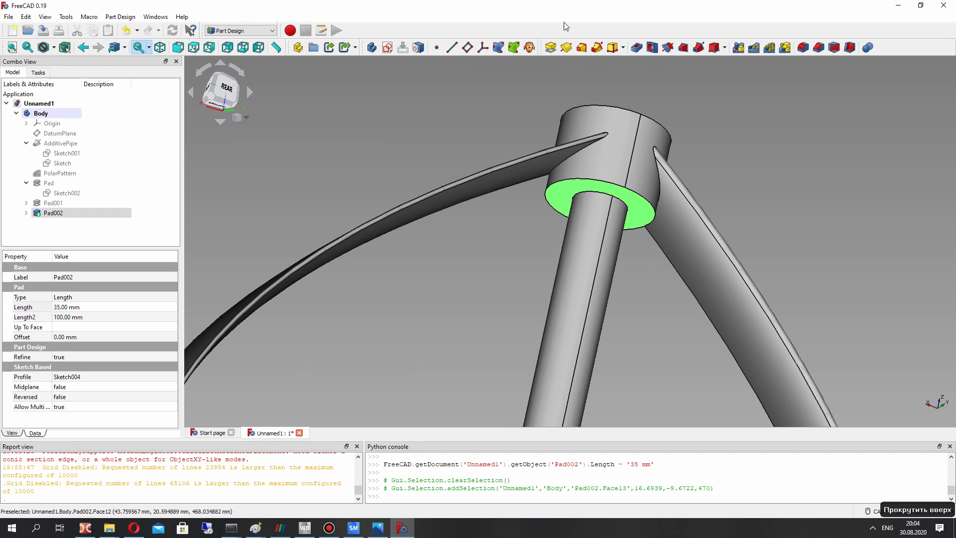
click(468, 48)
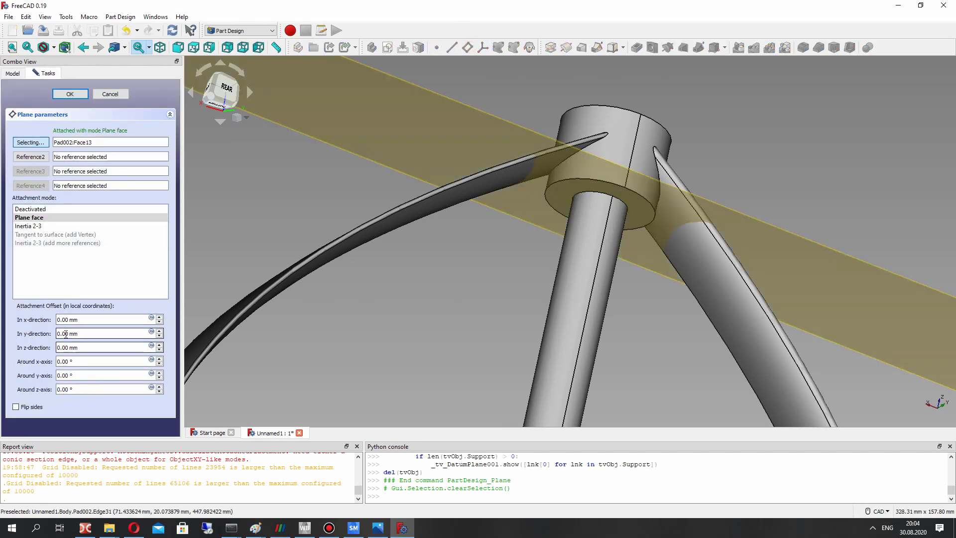
text(-8)
click(67, 360)
key(BackSpace)
scroll(456, 225, down, 9)
middle_drag(456, 226, 497, 259)
scroll(453, 220, up, 4)
scroll(502, 247, down, 4)
click(58, 348)
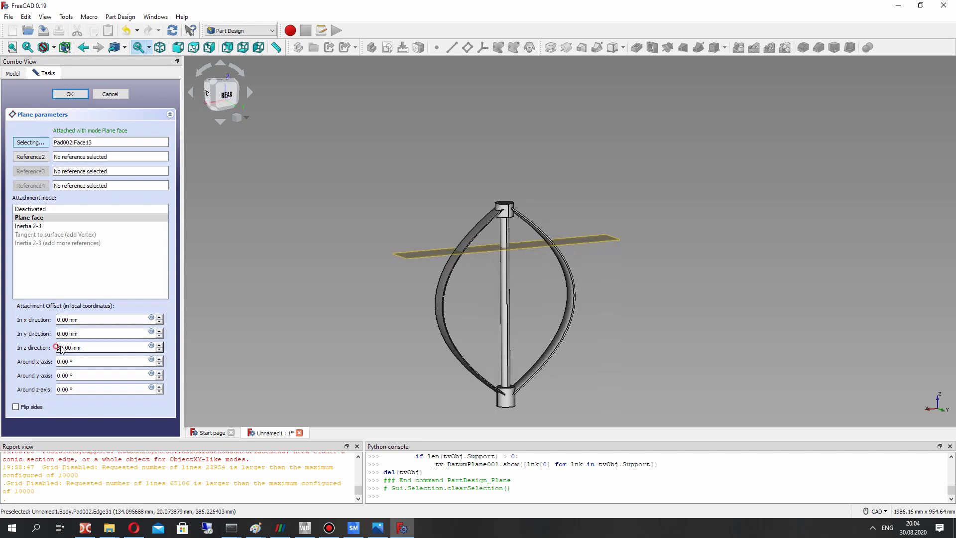
text(75)
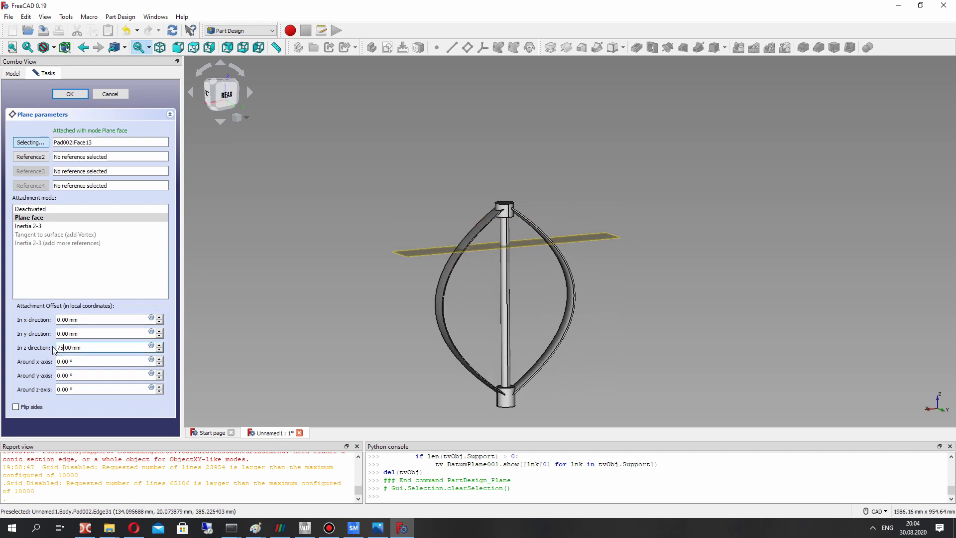
key(BackSpace)
text(0)
click(70, 95)
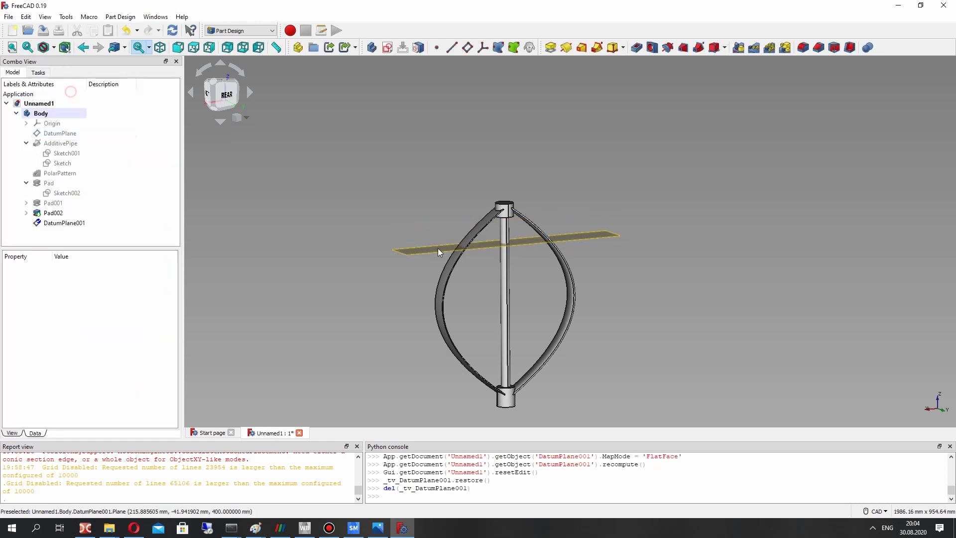
Step: Start a sketch on the new datum plane and draw a long rectangle about 24 mm wide reaching from blade to blade
scroll(503, 249, up, 5)
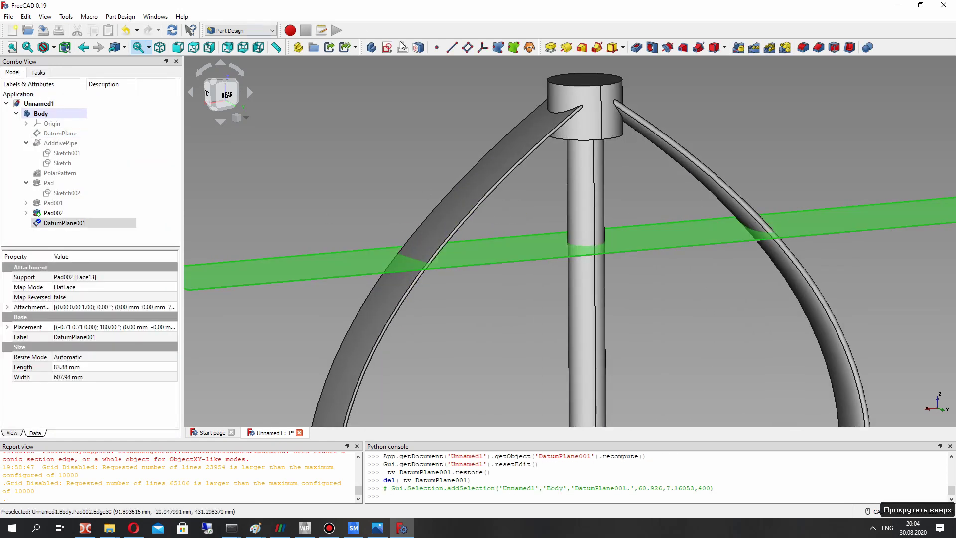
click(388, 48)
scroll(751, 193, down, 4)
middle_drag(708, 200, 499, 252)
click(607, 48)
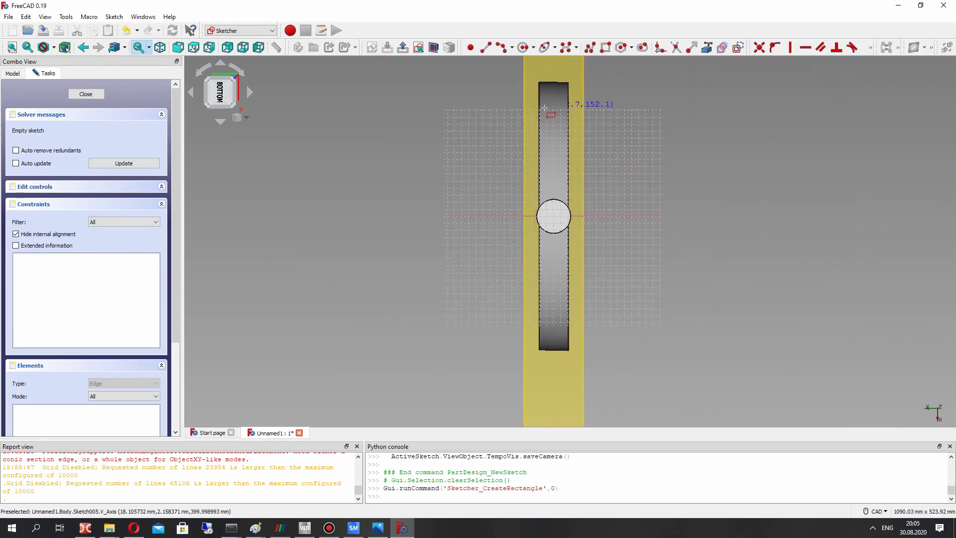
click(553, 118)
click(568, 302)
mouse_move(568, 302)
right_down()
mouse_move(558, 221)
mouse_move(671, 273)
mouse_move(593, 205)
right_up()
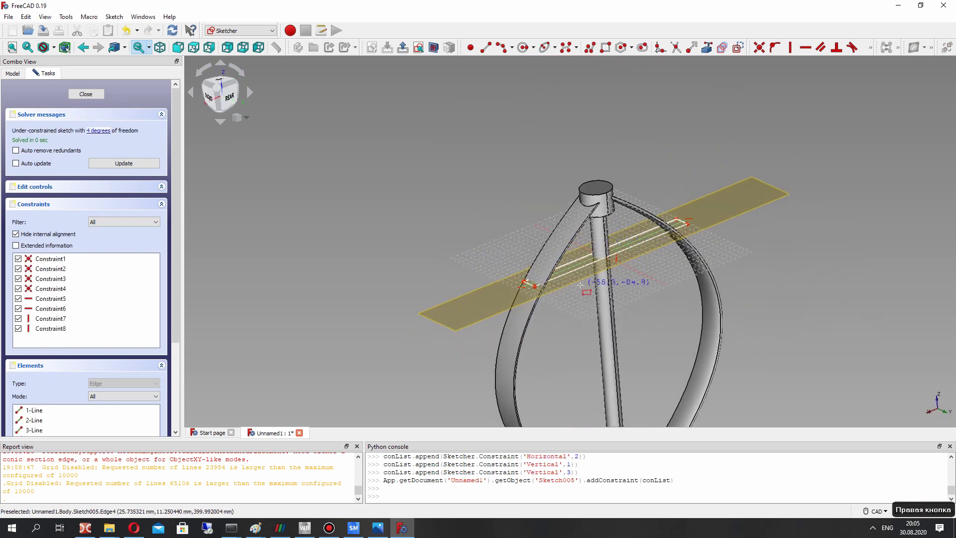
scroll(573, 269, up, 3)
scroll(537, 343, up, 2)
scroll(558, 255, down, 1)
right_drag(574, 244, 598, 264)
click(544, 292)
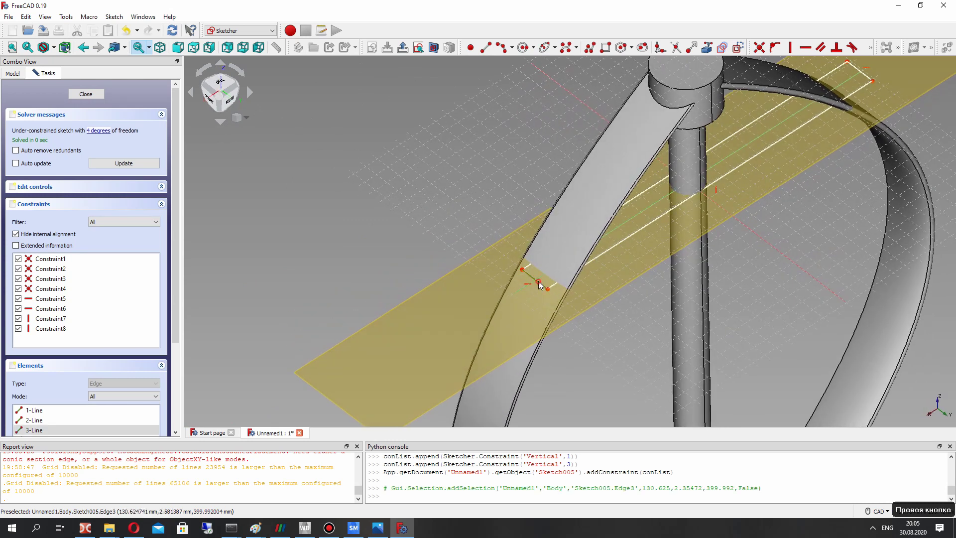
click(871, 48)
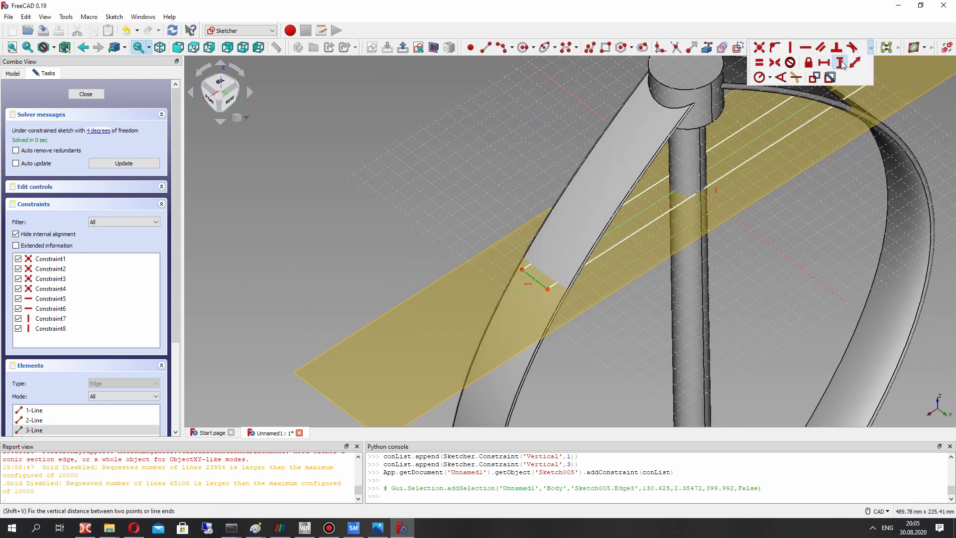
click(843, 64)
key(Escape)
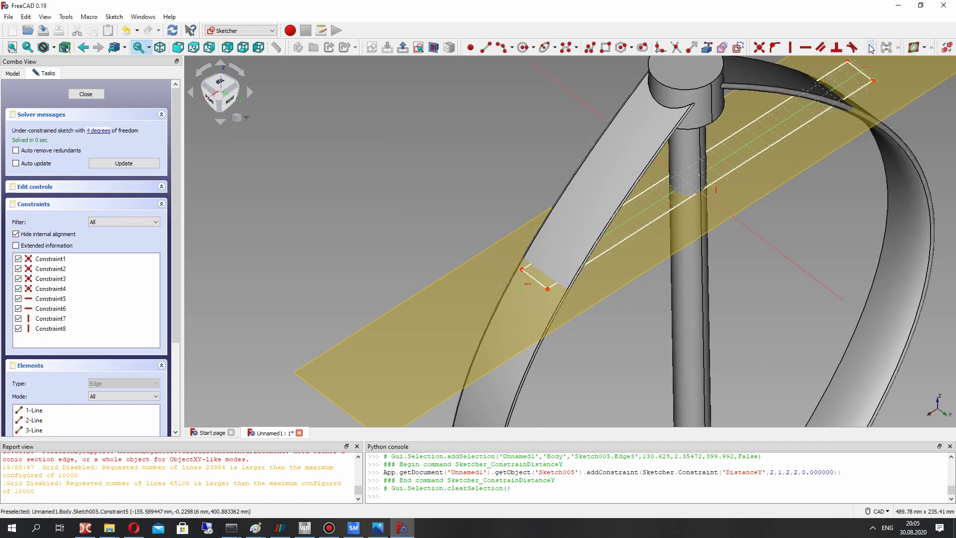
Step: Constrain the horizontal length of the rectangle's short edge to 10 mm
click(870, 48)
click(824, 64)
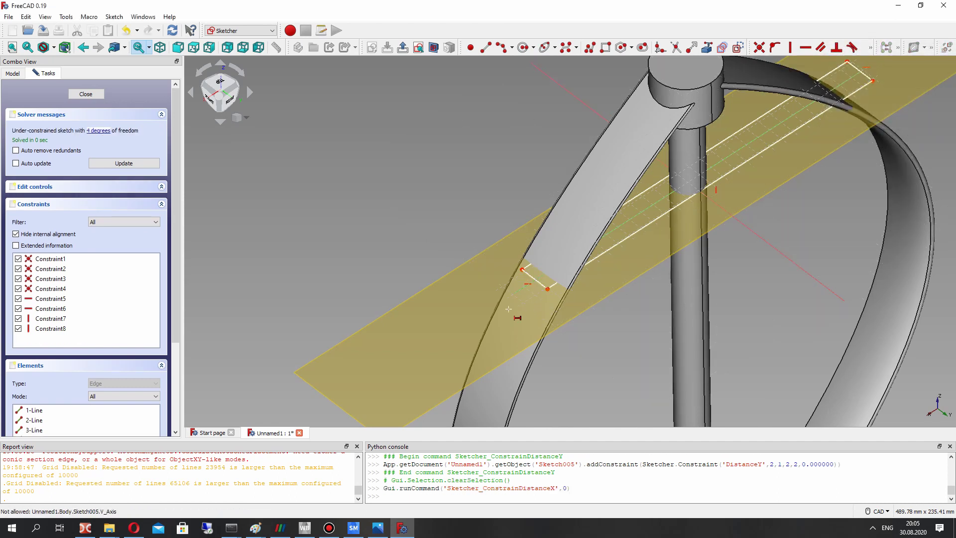
click(534, 283)
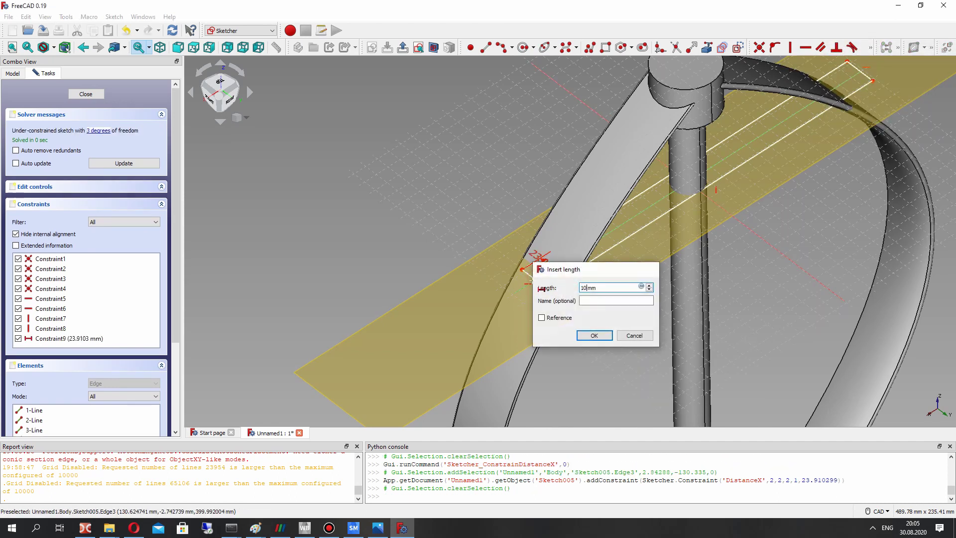
key(Return)
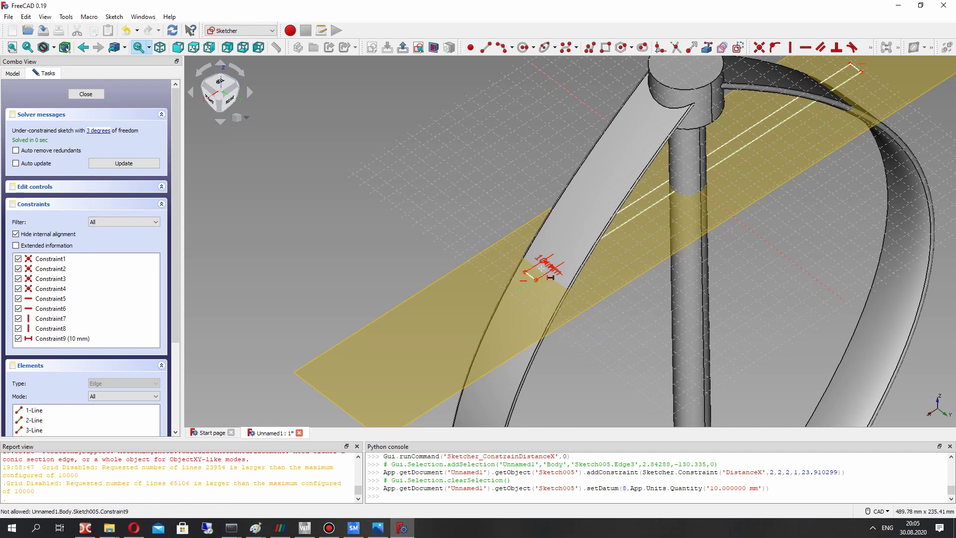
Step: Move the rectangle roughly centred across the shaft axis, shorten its far end to lie near the blade, and close the sketch
mouse_move(538, 283)
mouse_down()
mouse_move(548, 284)
mouse_move(542, 291)
mouse_move(556, 279)
mouse_up()
middle_drag(743, 242, 955, 245)
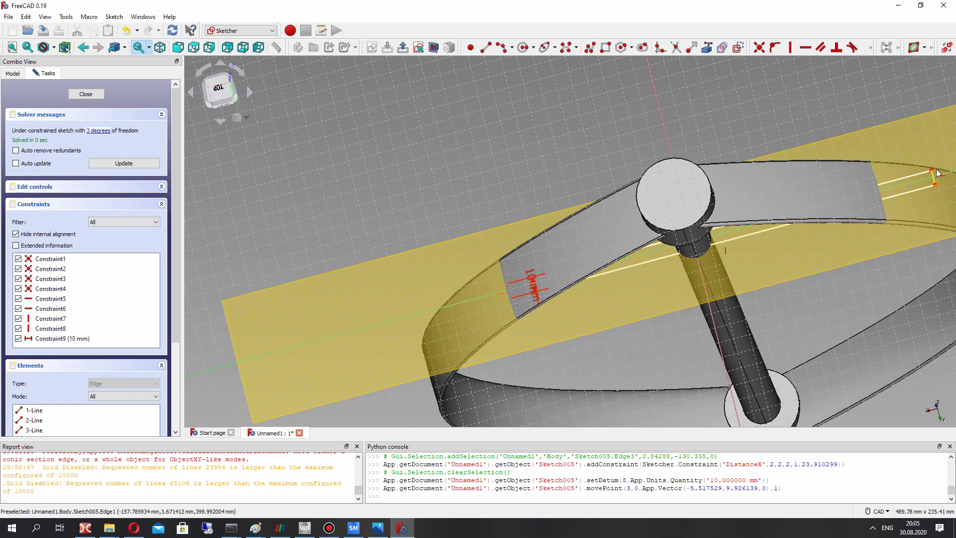
right_drag(936, 173, 880, 211)
scroll(834, 401, down, 4)
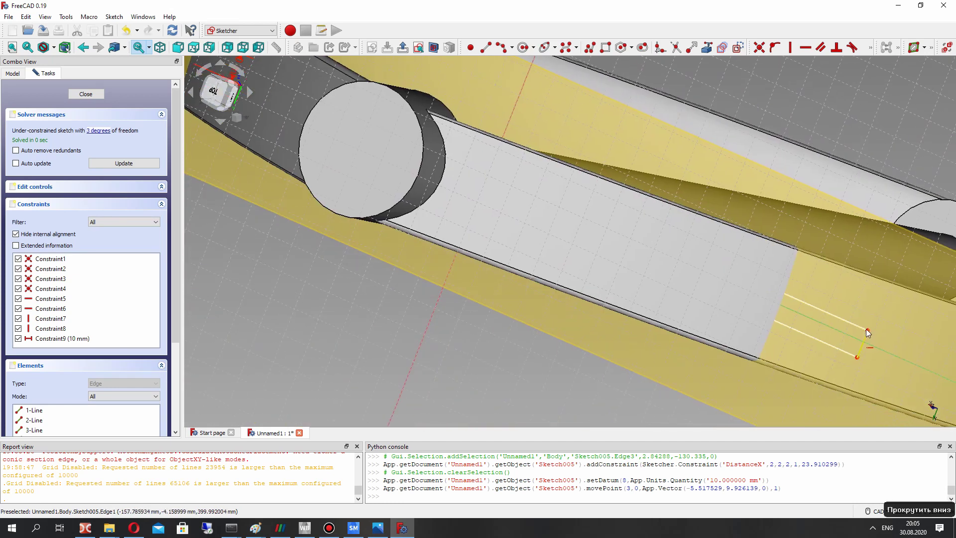
mouse_move(862, 346)
mouse_down()
mouse_move(798, 330)
mouse_move(769, 308)
mouse_up()
middle_drag(770, 307, 707, 295)
scroll(707, 295, up, 5)
middle_drag(557, 235, 654, 213)
scroll(580, 242, up, 4)
right_drag(658, 242, 523, 263)
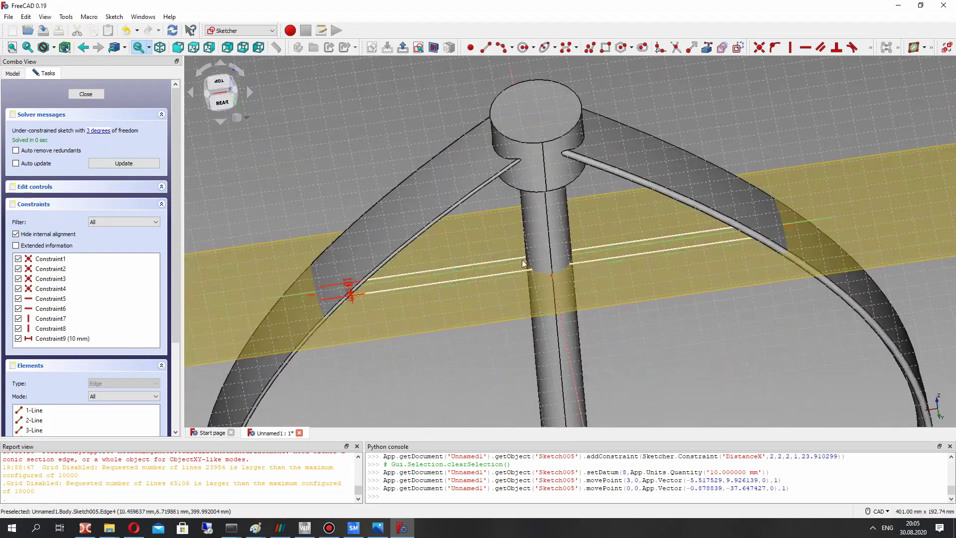
click(85, 95)
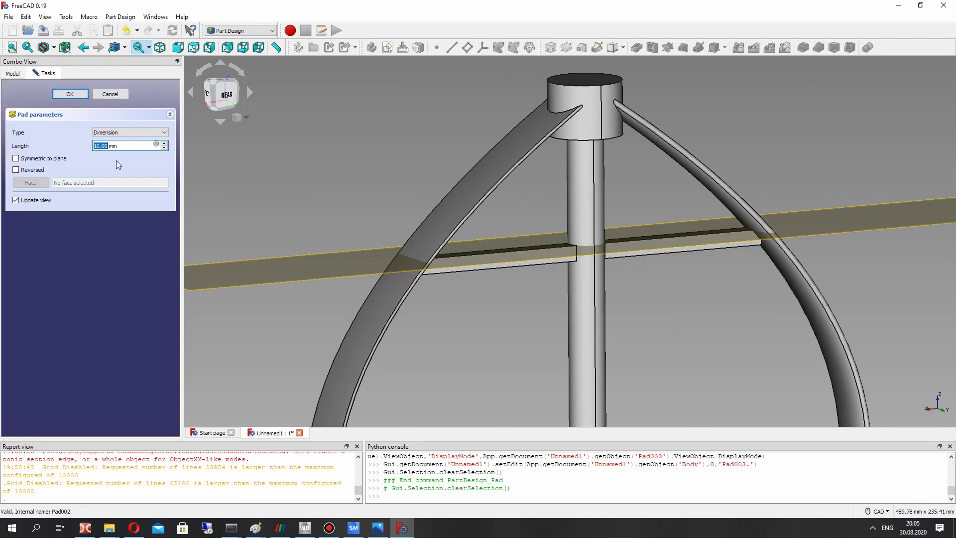
Step: Pad the rectangle sketch 2 mm to form a crossbar between the blades, checking both ends against the blades
text(2)
right_drag(515, 250, 622, 215)
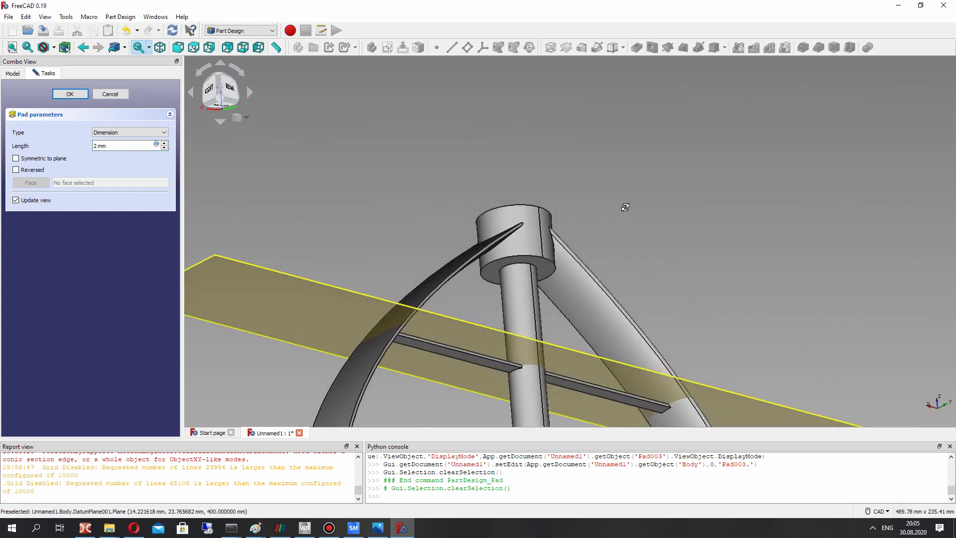
scroll(603, 279, up, 8)
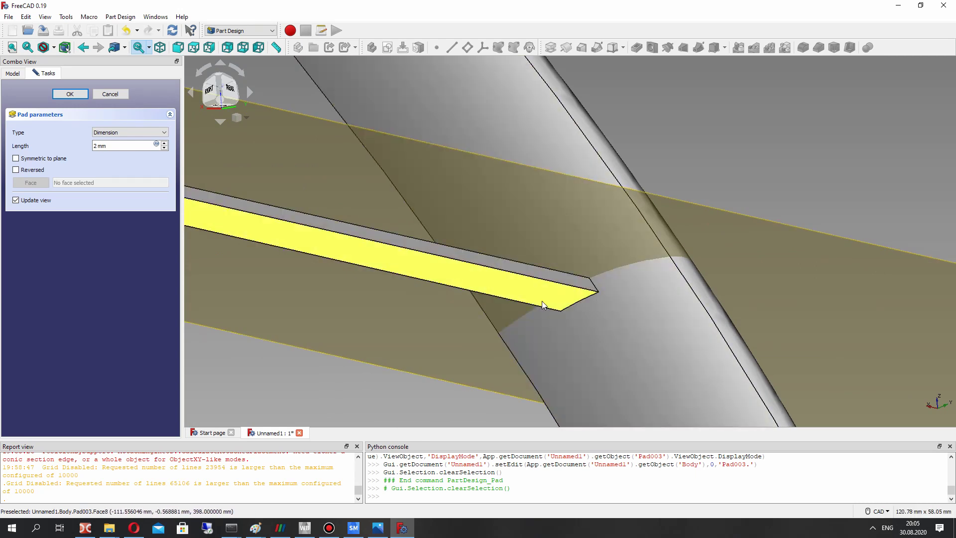
scroll(500, 278, down, 8)
middle_drag(457, 265, 224, 234)
scroll(474, 225, up, 8)
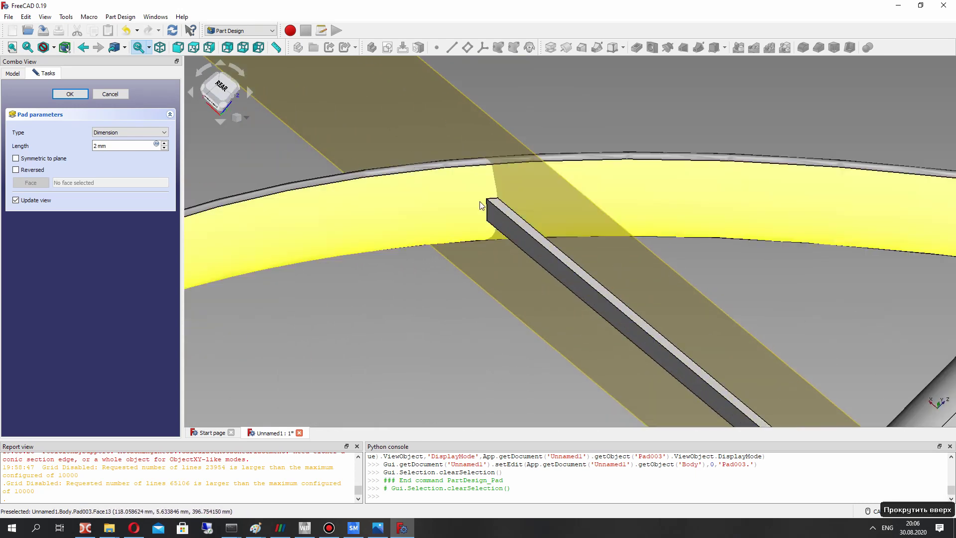
scroll(507, 222, down, 8)
middle_drag(520, 233, 480, 220)
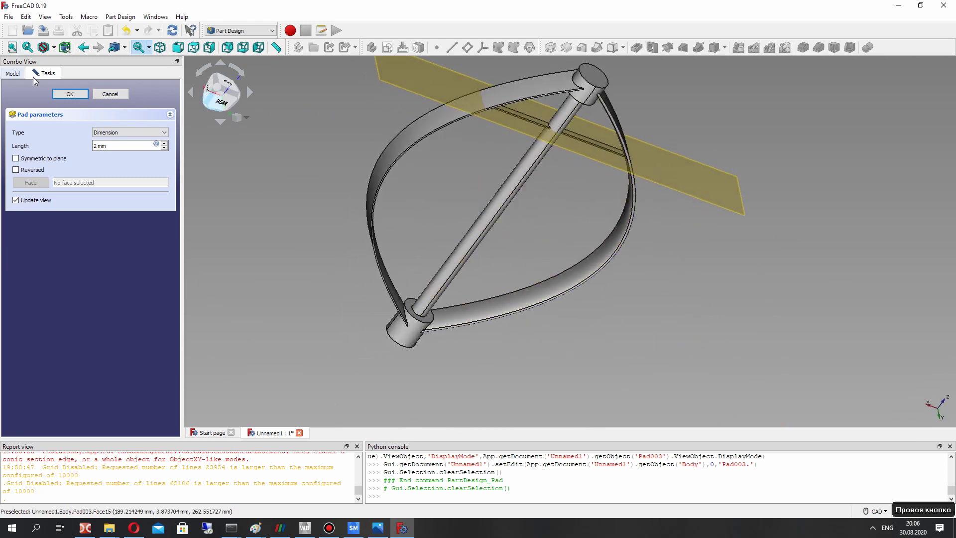
click(72, 94)
Step: Hide the datum plane used for the upper crossbar
middle_drag(583, 180, 331, 188)
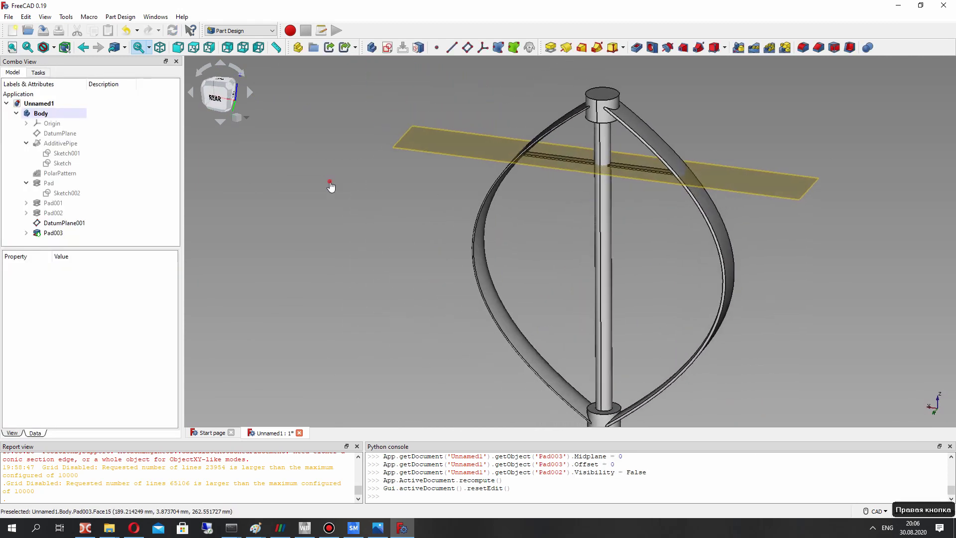
click(64, 223)
key(space)
right_drag(607, 229, 649, 214)
right_drag(339, 269, 314, 324)
scroll(473, 295, up, 4)
click(466, 283)
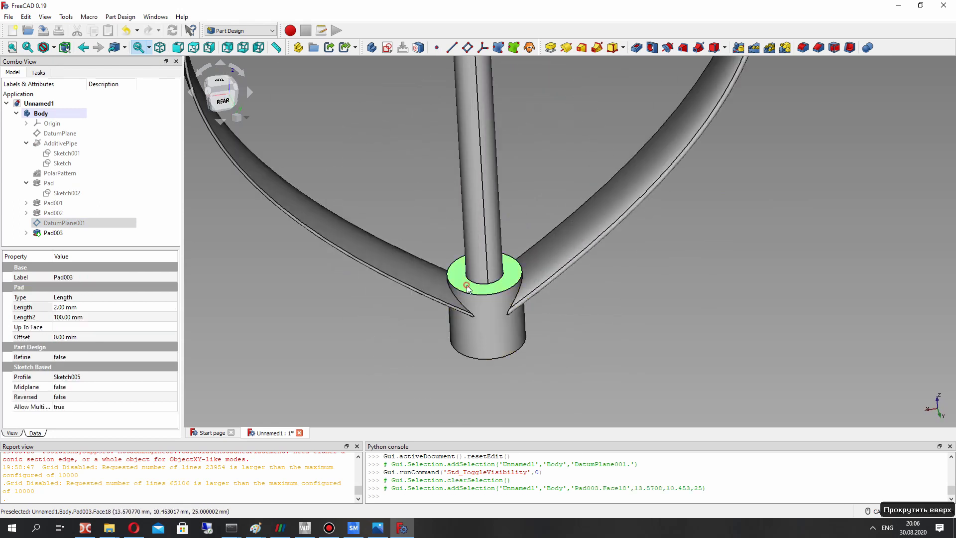
click(384, 50)
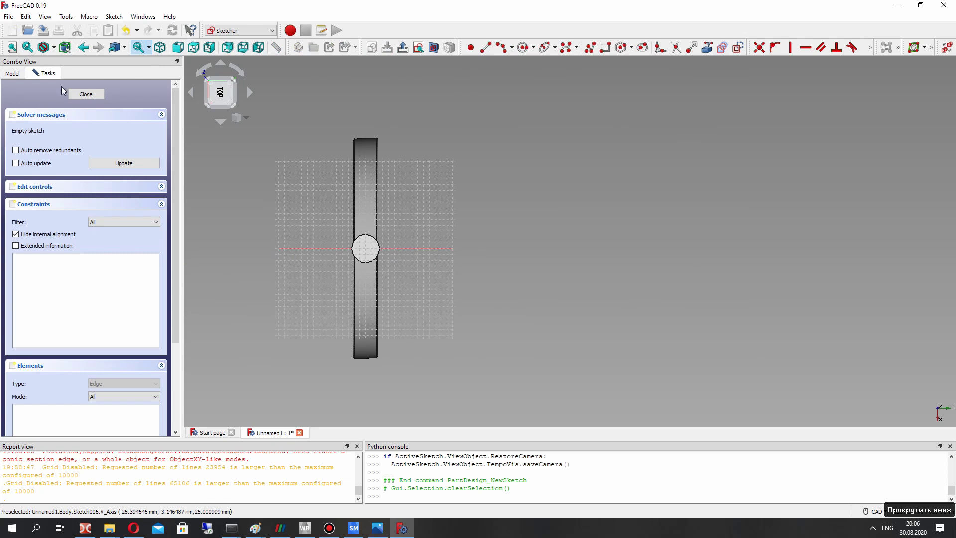
click(86, 94)
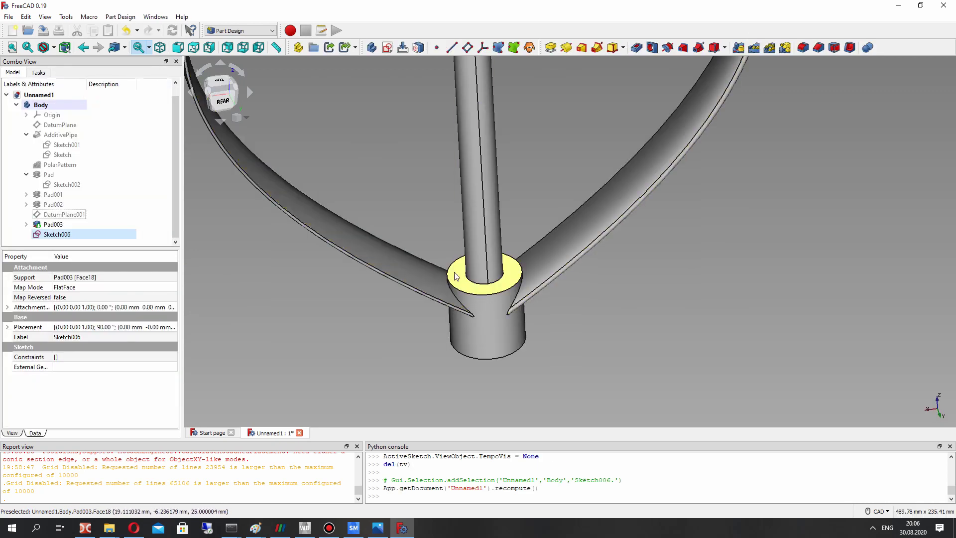
Step: Create a datum plane attached to the lower hub's top face, offset 70 mm in the z-direction
click(457, 273)
click(469, 47)
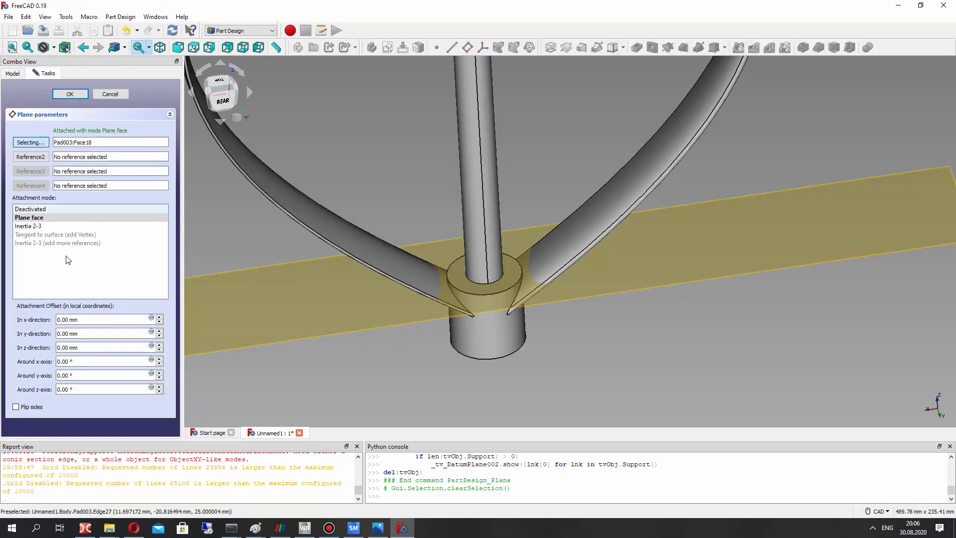
text(7)
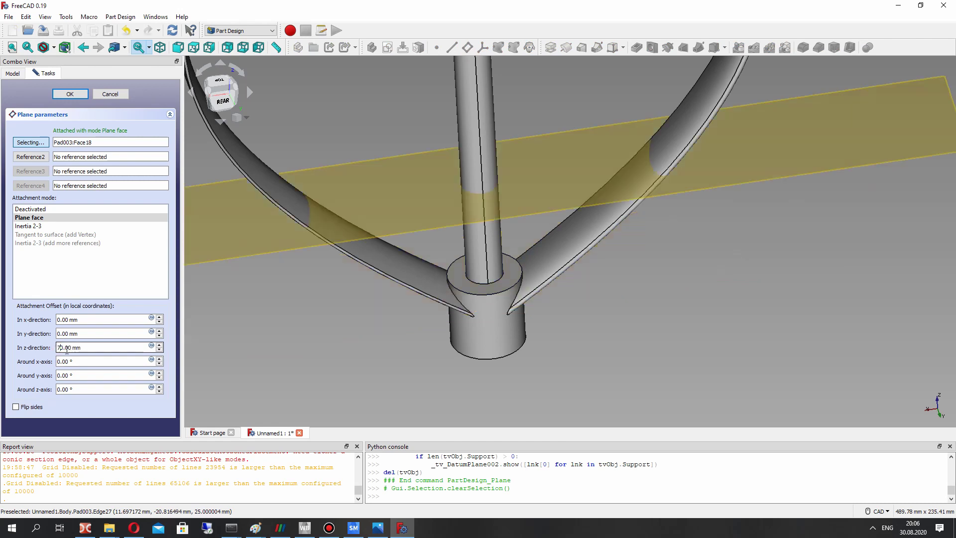
click(70, 95)
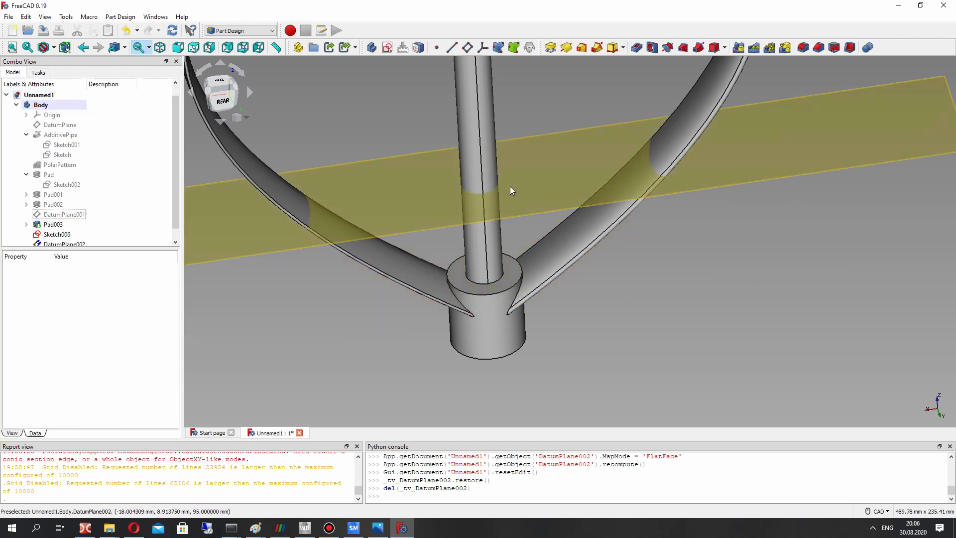
Step: Start a sketch on the new datum plane and draw a rectangle about 15 mm wide across the shaft, spanning both blades
click(362, 175)
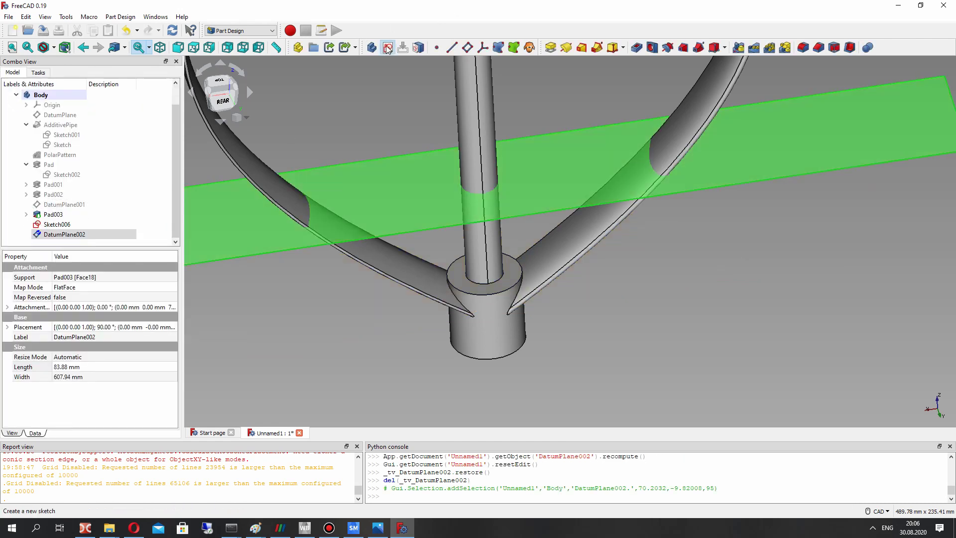
click(387, 48)
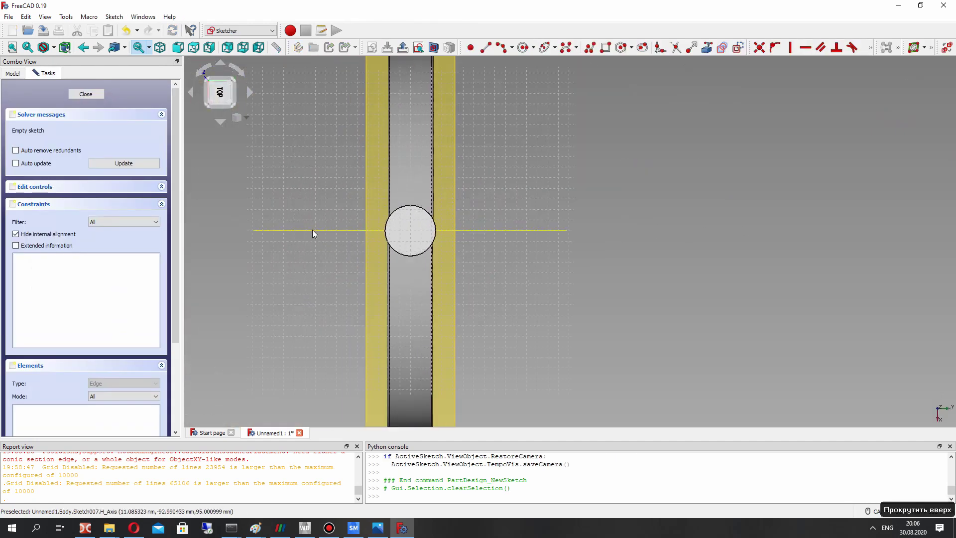
click(606, 48)
middle_drag(437, 85, 430, 113)
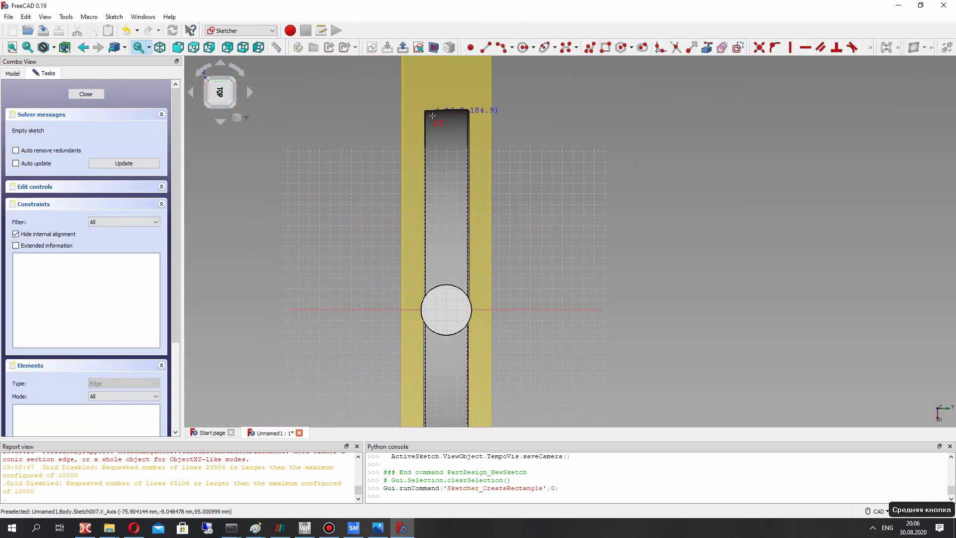
click(440, 131)
middle_drag(459, 277, 476, 107)
click(474, 289)
Step: Constrain the horizontal length of the new rectangle's short edge to 10 mm
mouse_move(383, 281)
middle_down()
mouse_move(409, 238)
mouse_move(436, 251)
mouse_move(529, 255)
mouse_move(443, 181)
mouse_move(490, 193)
middle_up()
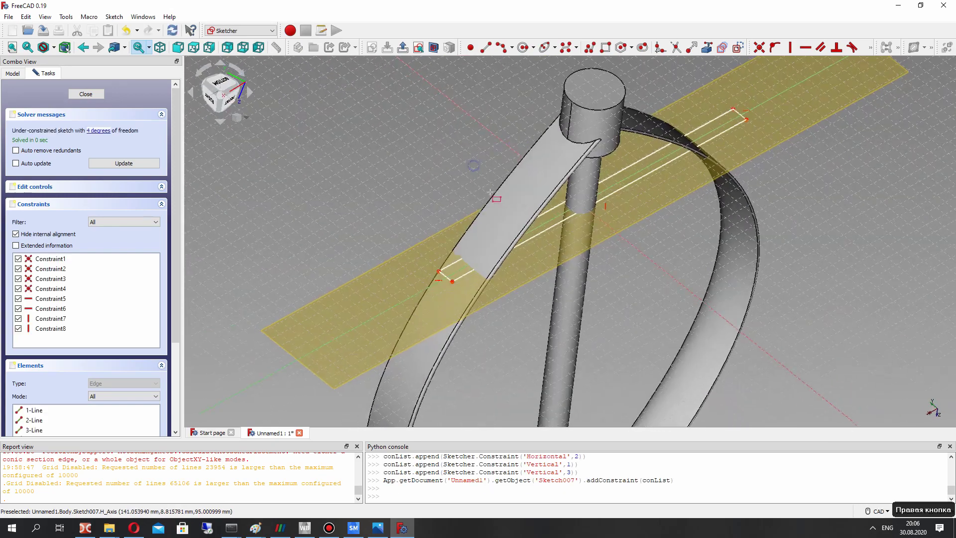
click(448, 280)
click(870, 50)
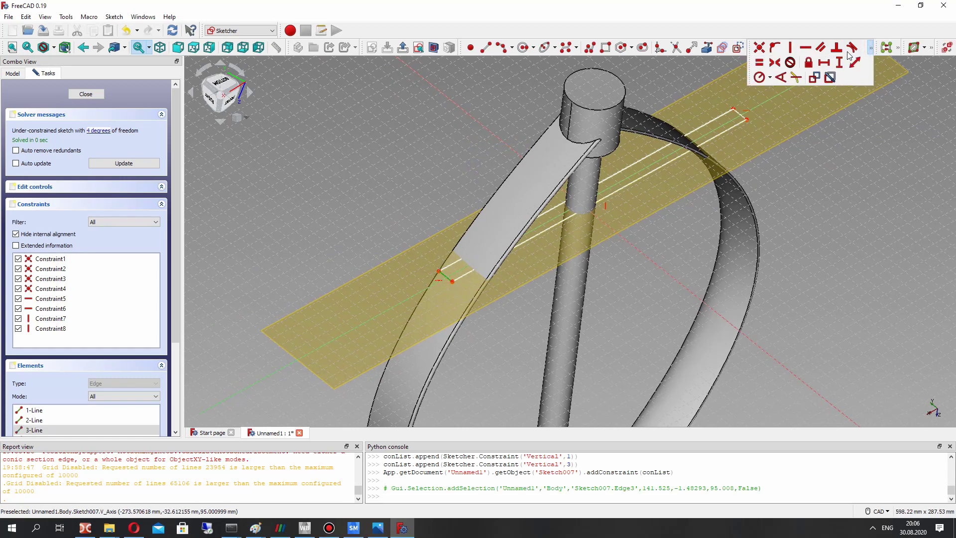
click(821, 64)
text(10mm)
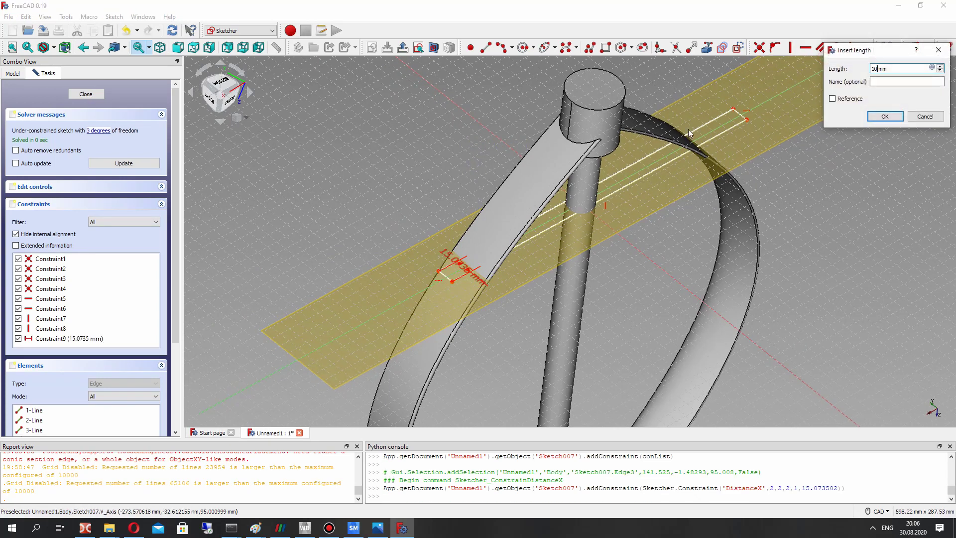
key(Return)
Step: Pull both ends of the rectangle in to meet the blades, centre it roughly across the shaft, and close the sketch
drag(451, 286, 479, 270)
middle_drag(573, 277, 381, 283)
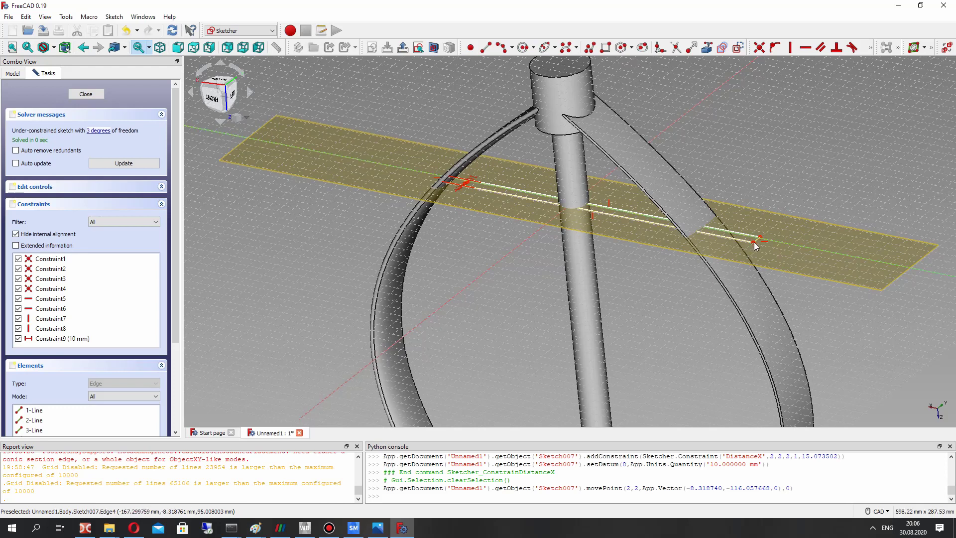
drag(756, 244, 697, 228)
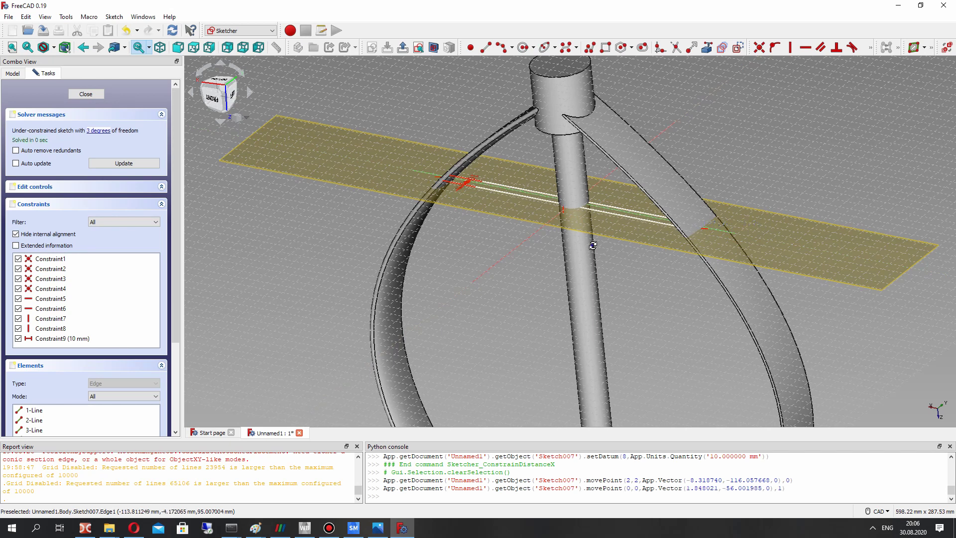
middle_drag(593, 247, 593, 280)
drag(627, 254, 595, 241)
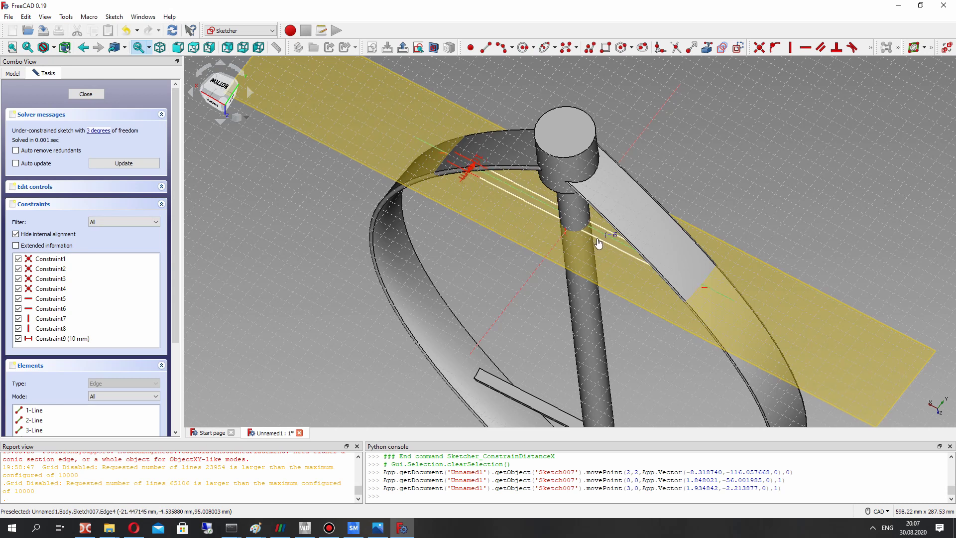
drag(599, 242, 600, 241)
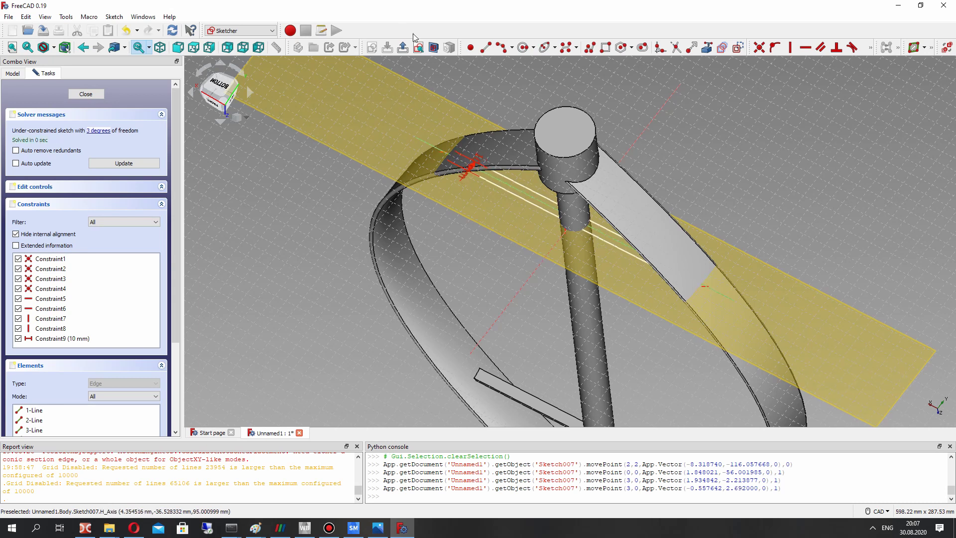
key(Escape)
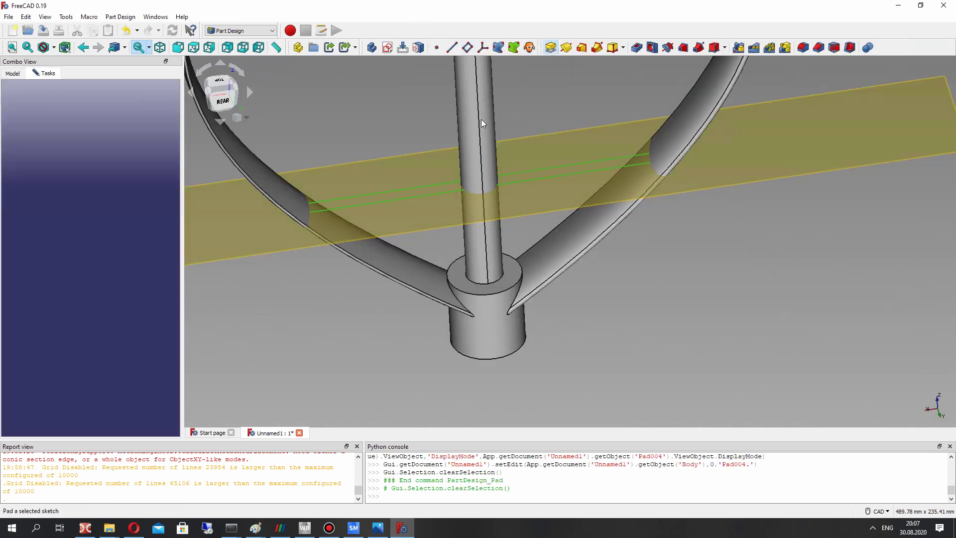
Step: Pad the lower rectangle sketch 2 mm to form the second crossbar, checking where its end meets the blade
text(2)
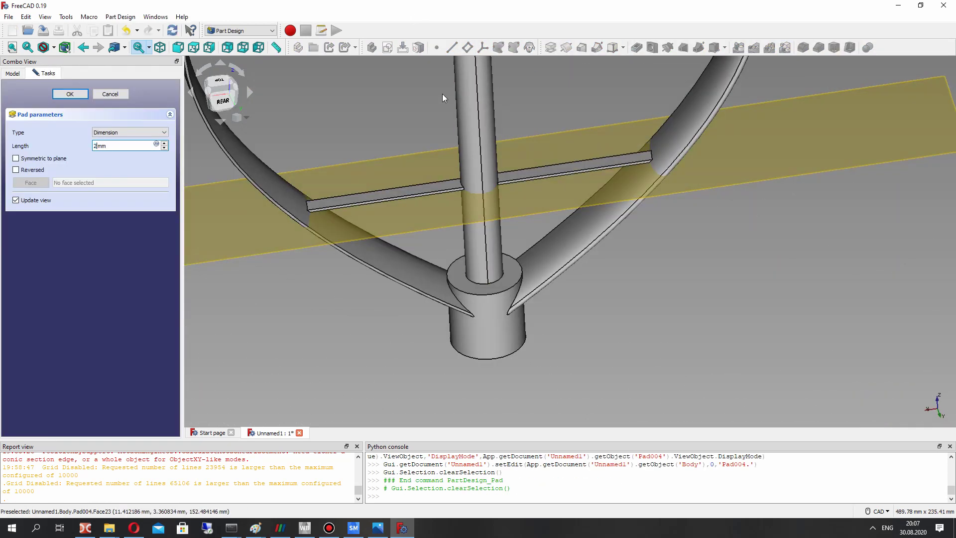
scroll(651, 149, up, 5)
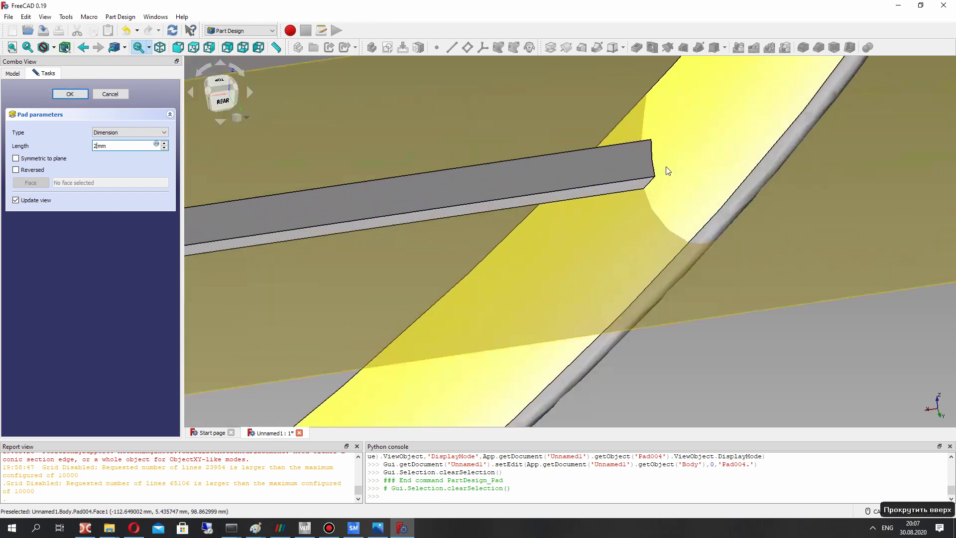
scroll(649, 138, down, 10)
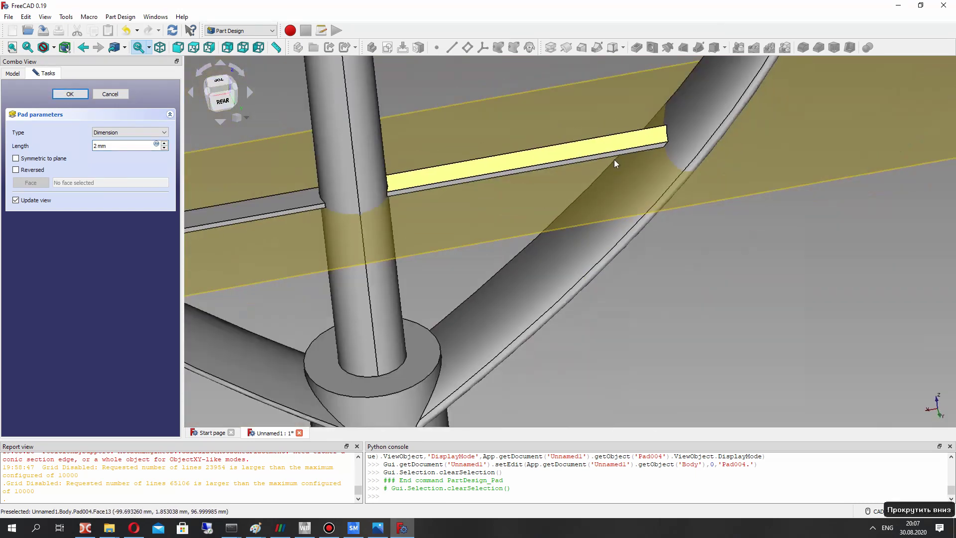
middle_drag(539, 261, 471, 224)
scroll(585, 319, up, 4)
middle_drag(585, 318, 523, 310)
scroll(614, 263, up, 3)
scroll(590, 247, down, 4)
middle_drag(590, 247, 725, 254)
scroll(597, 198, up, 4)
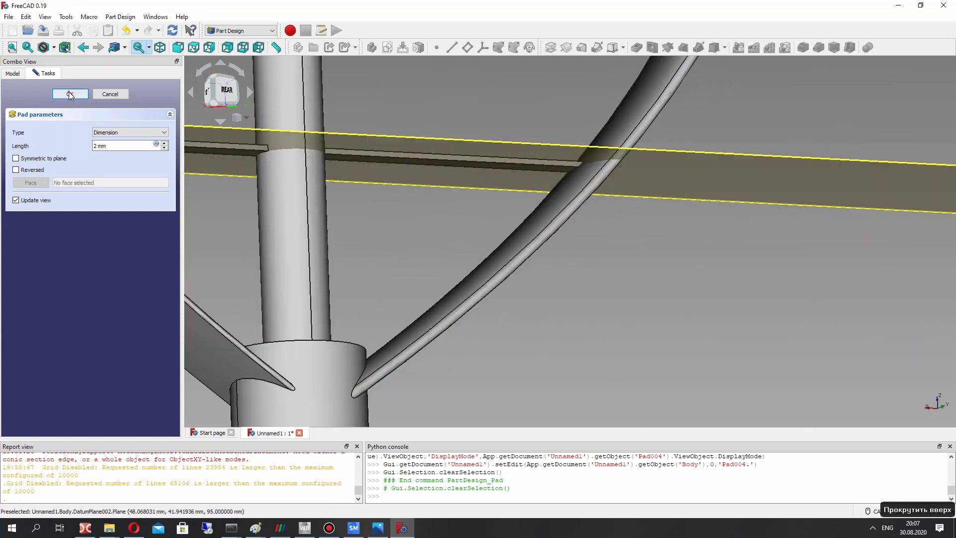
key(Return)
Step: Hide the lower crossbar's datum plane DatumPlane002 and the empty sketch Sketch006
scroll(501, 193, down, 6)
middle_drag(487, 143, 448, 150)
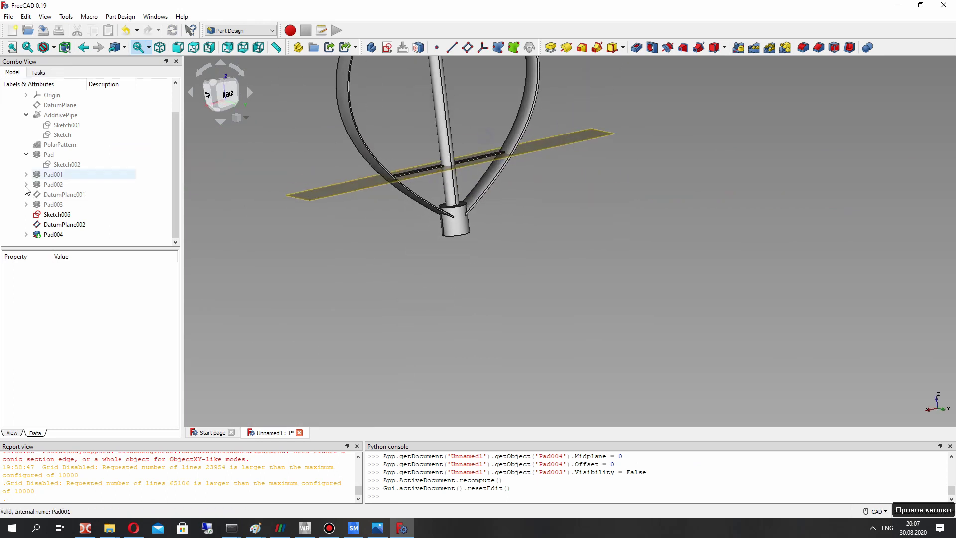
click(63, 225)
key(space)
click(62, 216)
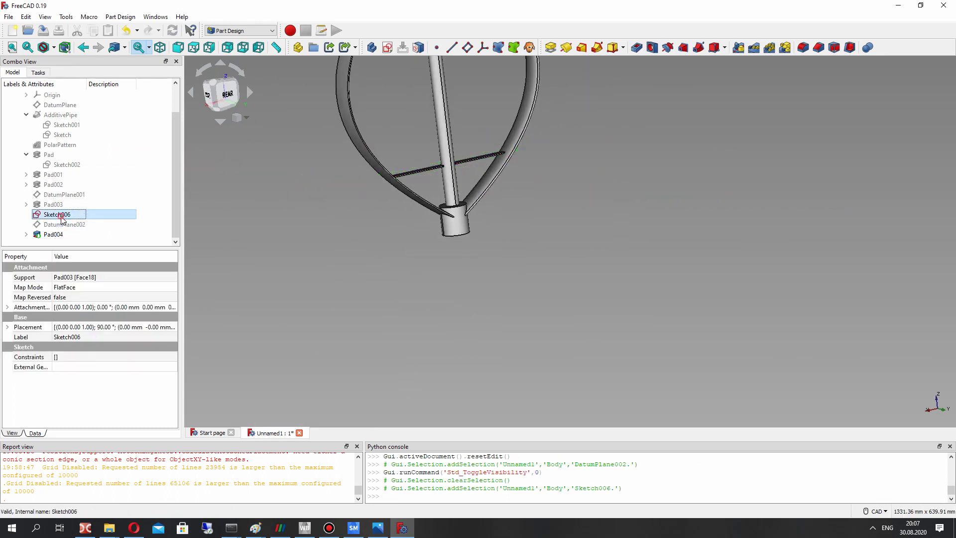
key(space)
mouse_move(441, 157)
middle_down()
mouse_move(518, 256)
mouse_move(515, 297)
mouse_move(483, 255)
middle_up()
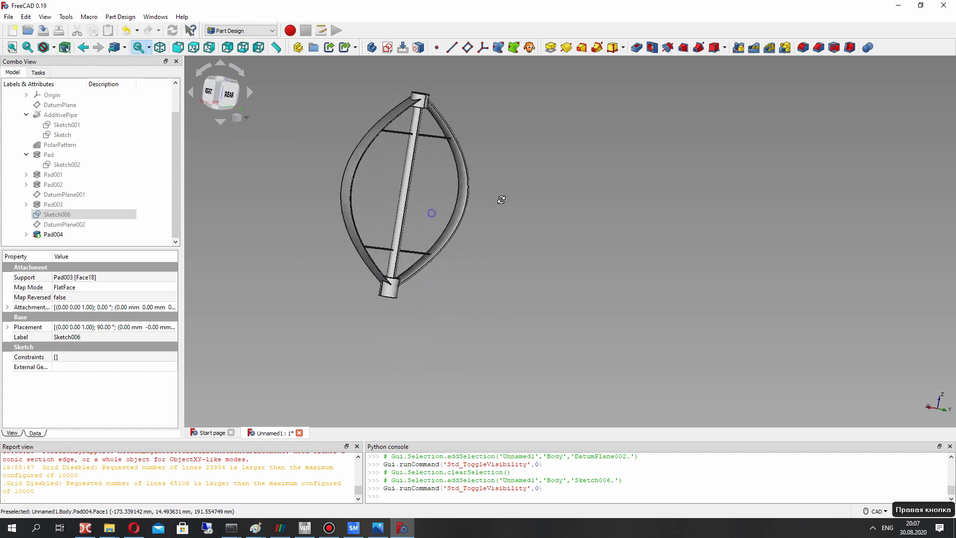
scroll(602, 241, up, 3)
scroll(602, 241, down, 1)
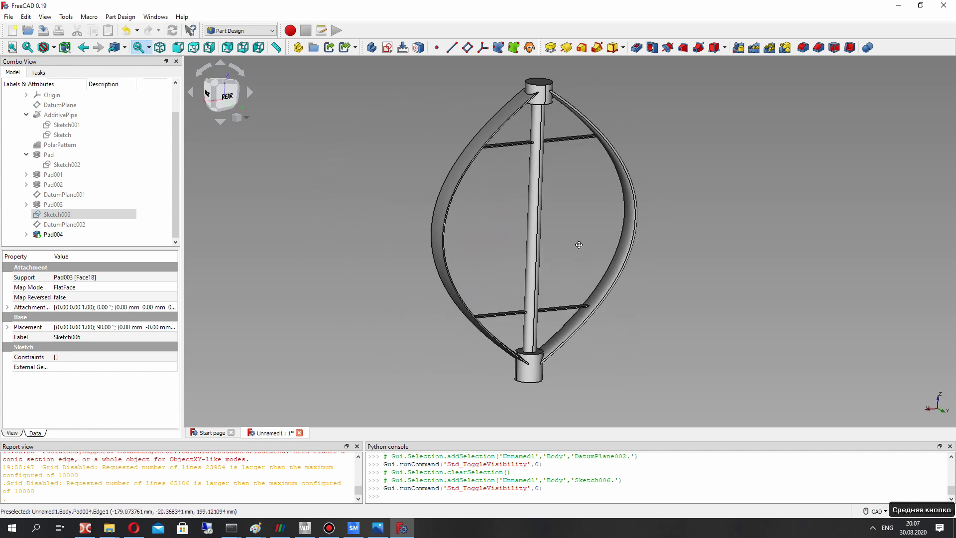